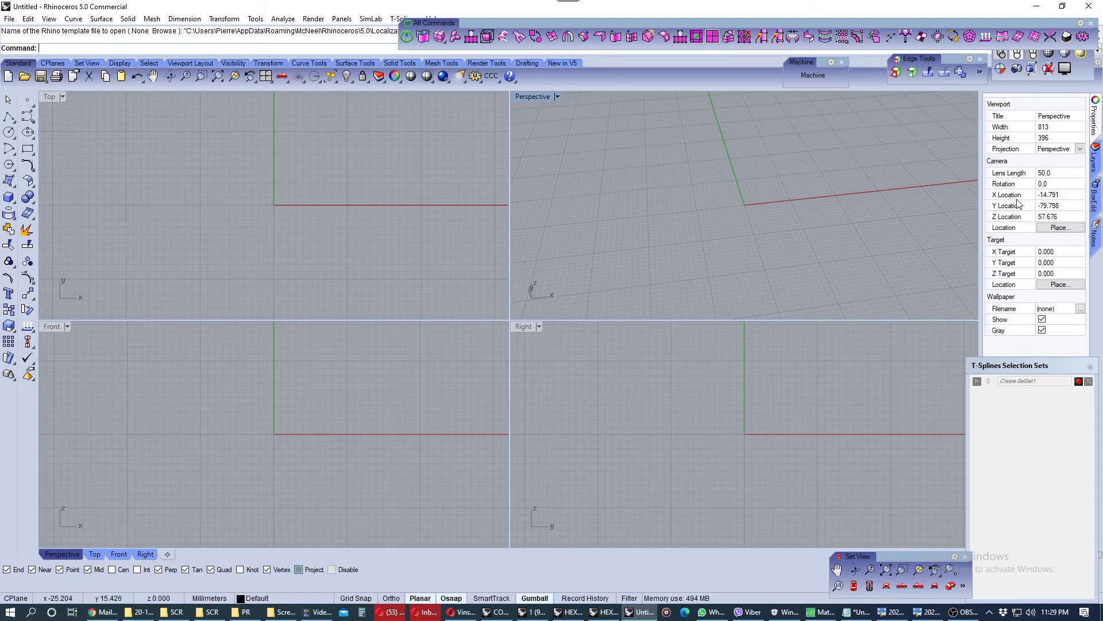
Tidy the workspace by moving and closing the floating All Commands, Display and Edge Tools toolbars
drag(827, 24, 740, 20)
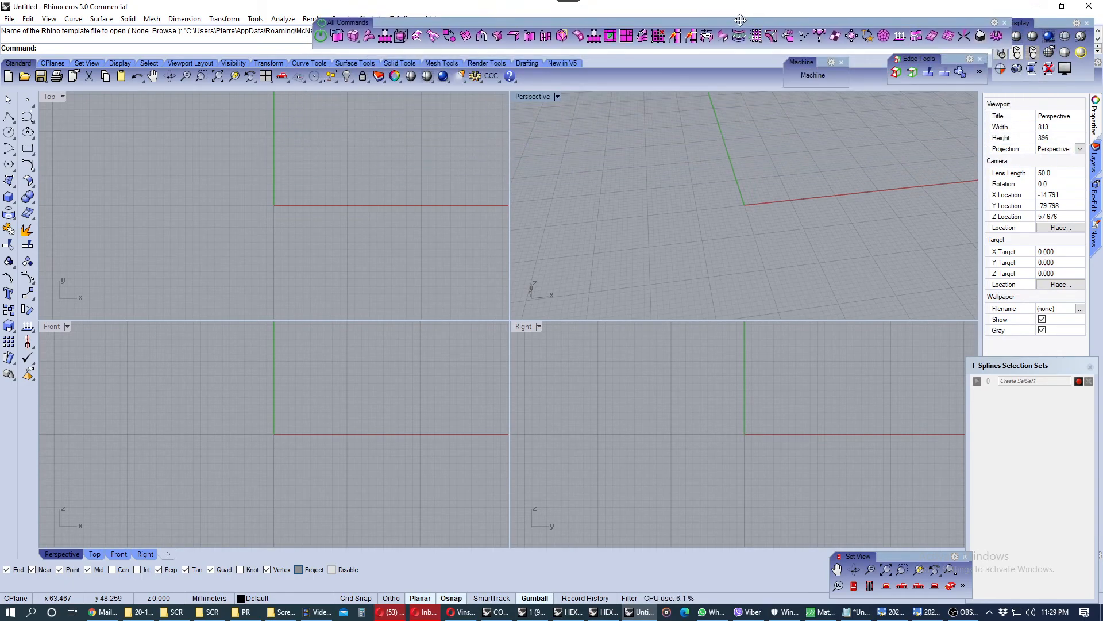
drag(1050, 23, 1036, 41)
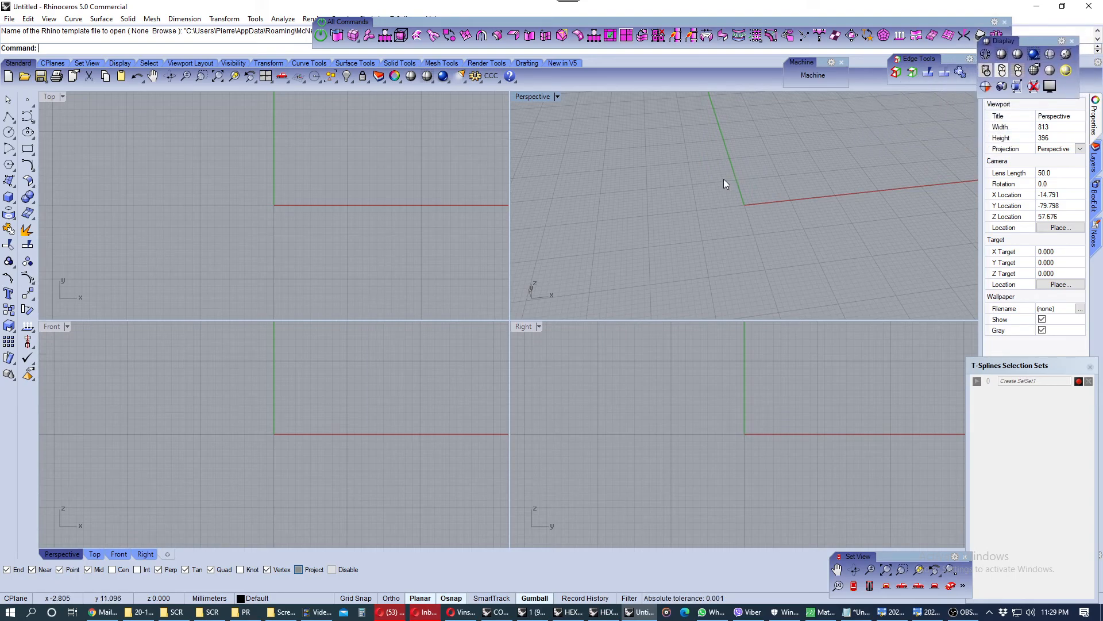
click(1072, 41)
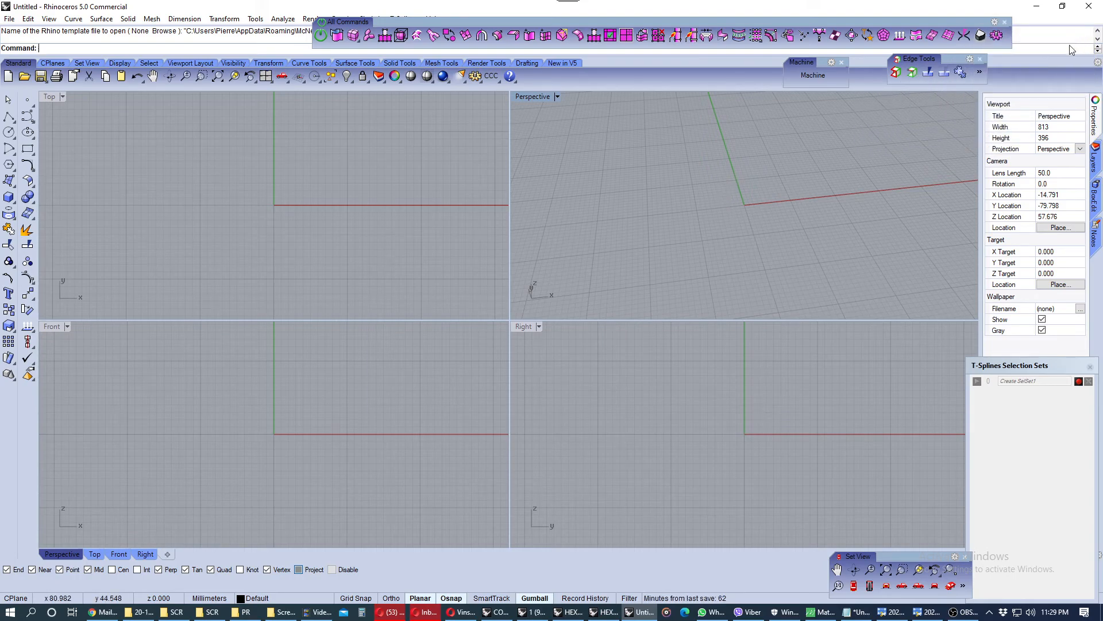
click(981, 58)
click(1005, 22)
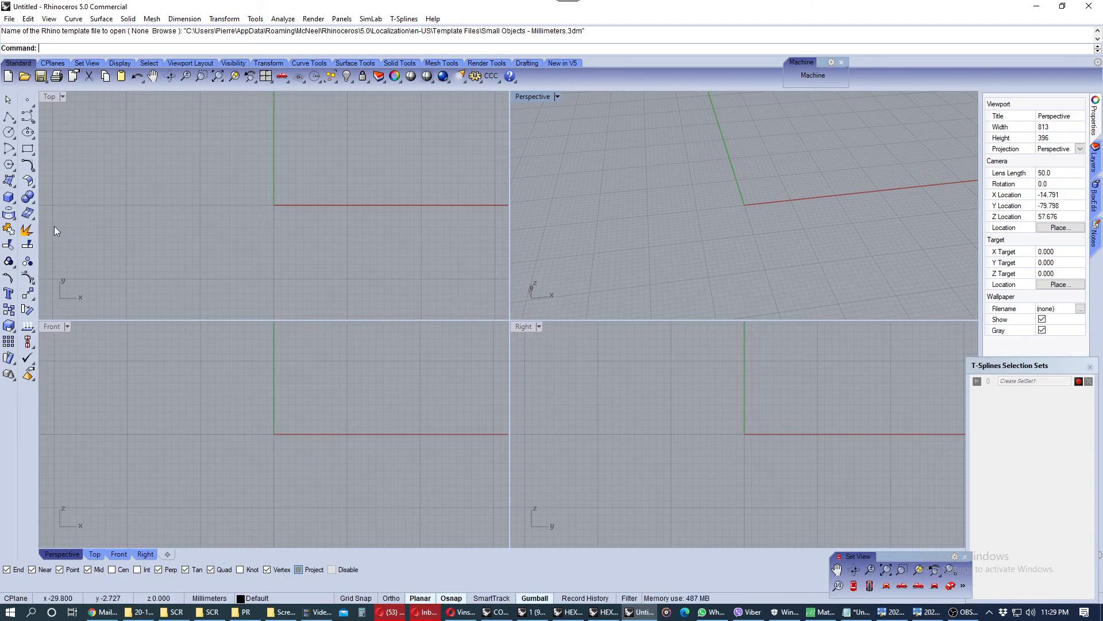
Draw a cone with its base centred at the origin in the Top view and its apex set in the Front view
click(8, 199)
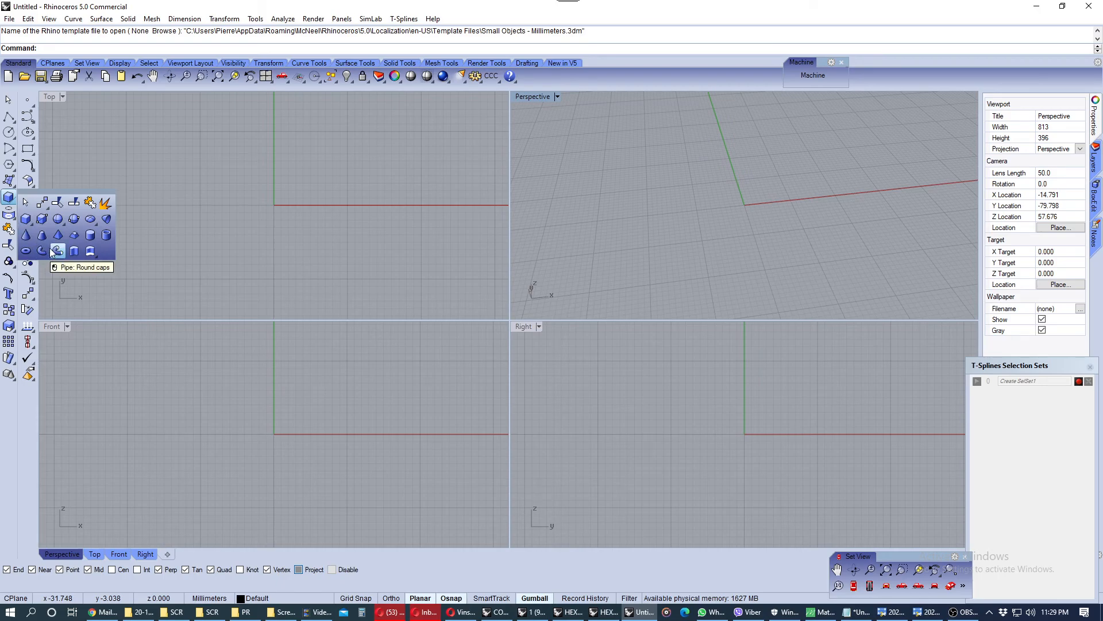
click(29, 239)
click(273, 204)
click(308, 242)
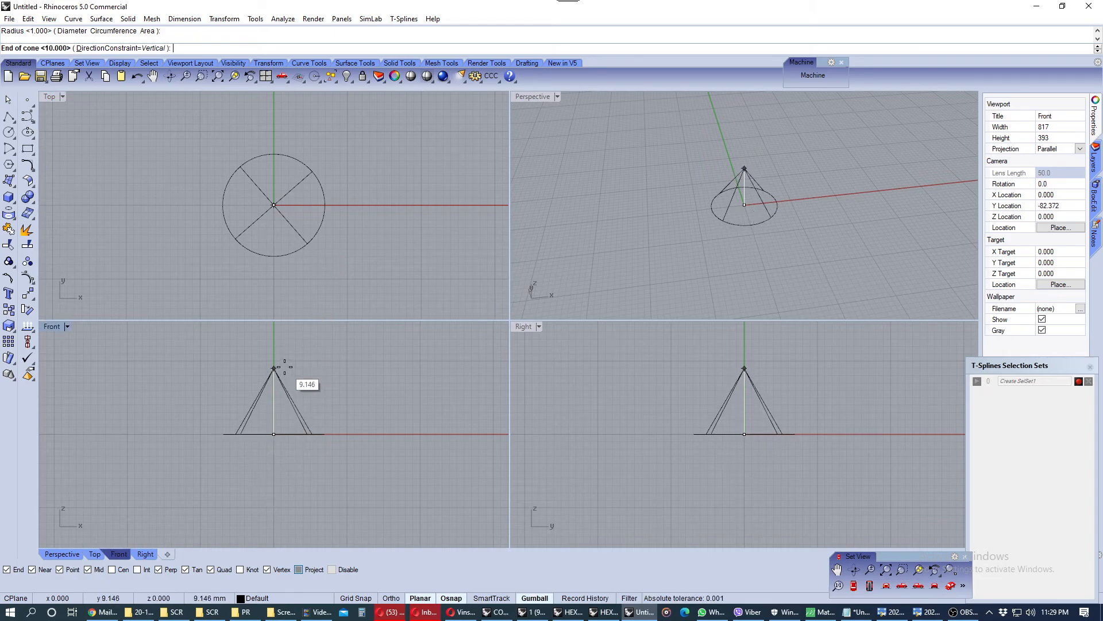
click(283, 355)
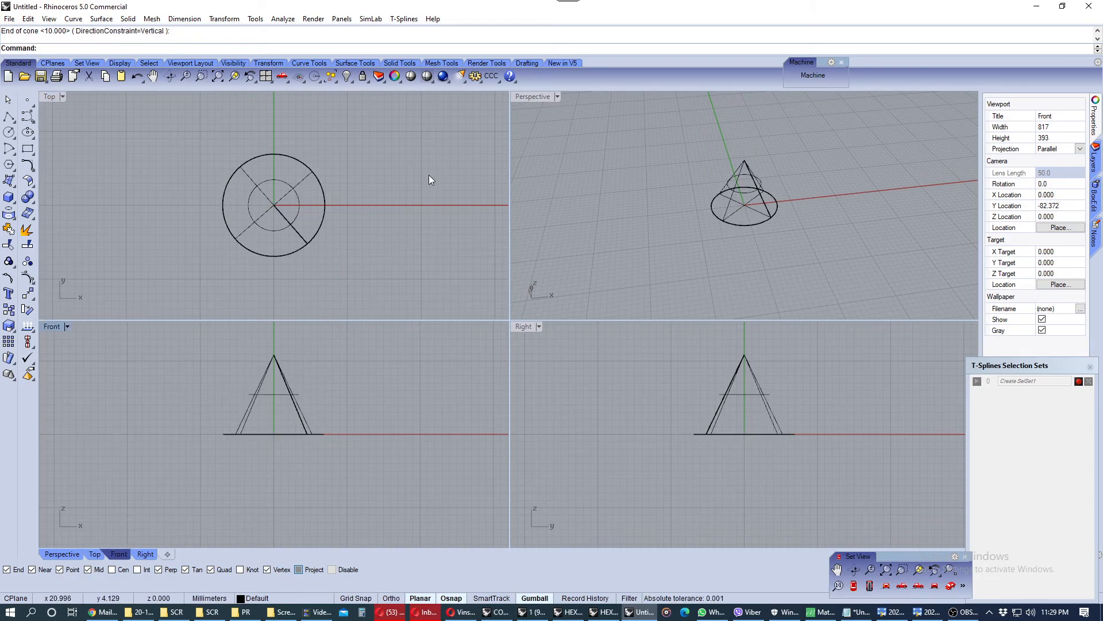
Orbit the Perspective view around the cone and preview it with the Shade command
right_drag(428, 175, 408, 182)
right_drag(632, 209, 722, 218)
scroll(726, 213, up, 2)
mouse_move(722, 218)
right_down()
mouse_move(732, 188)
mouse_move(716, 198)
right_up()
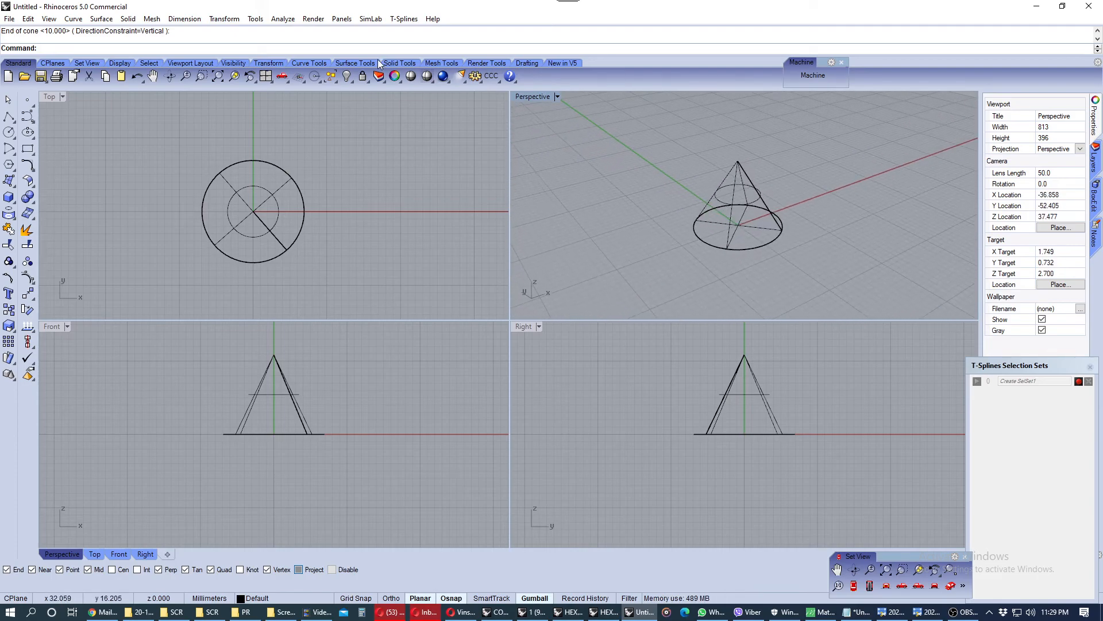
click(412, 77)
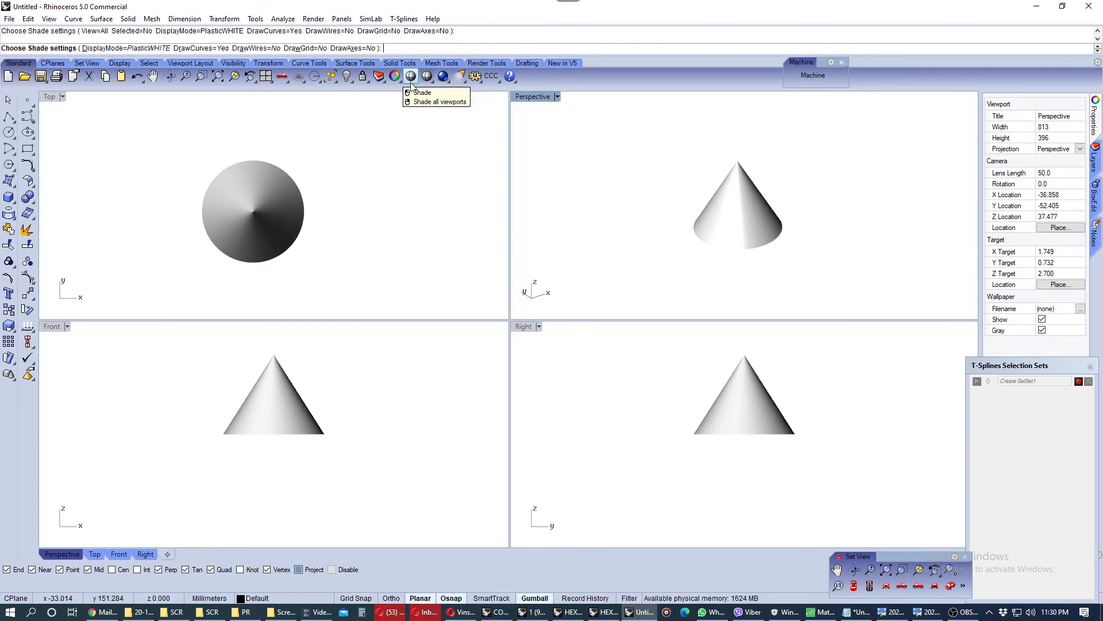
click(412, 133)
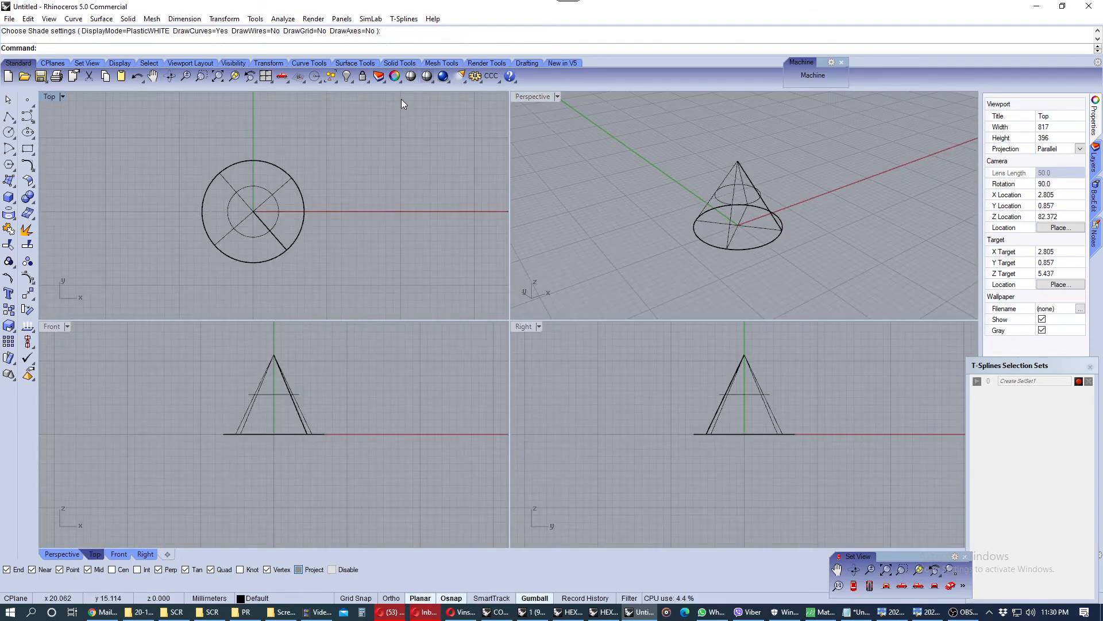
Set the Top, Perspective, Front and Right viewports to Shaded display mode
right_click(427, 76)
right_drag(598, 196, 627, 210)
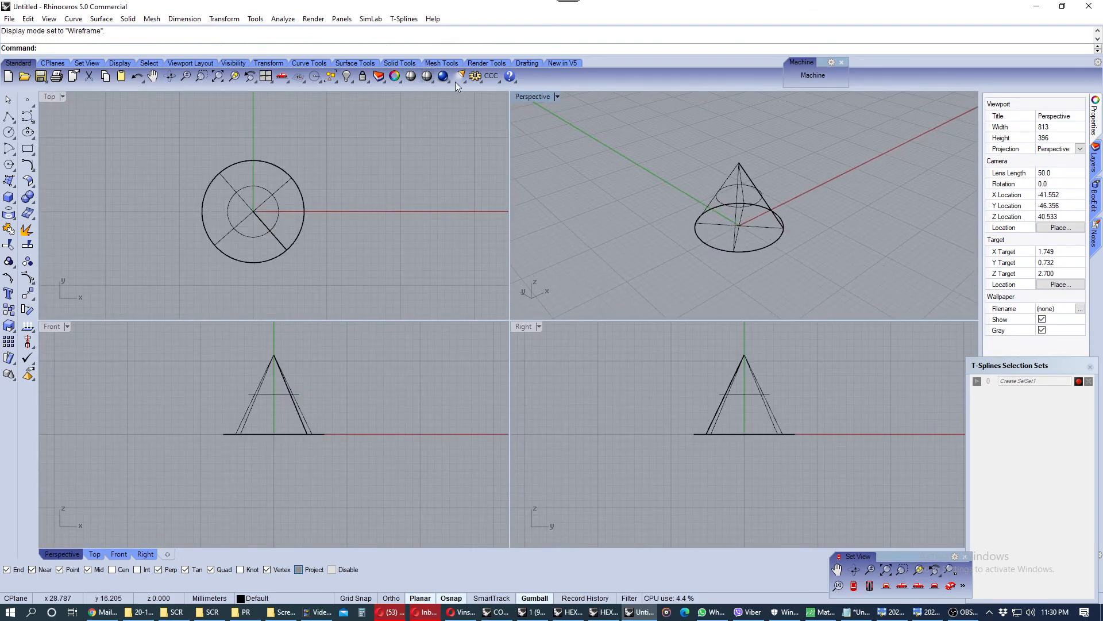
click(424, 77)
right_click(457, 150)
right_click(451, 350)
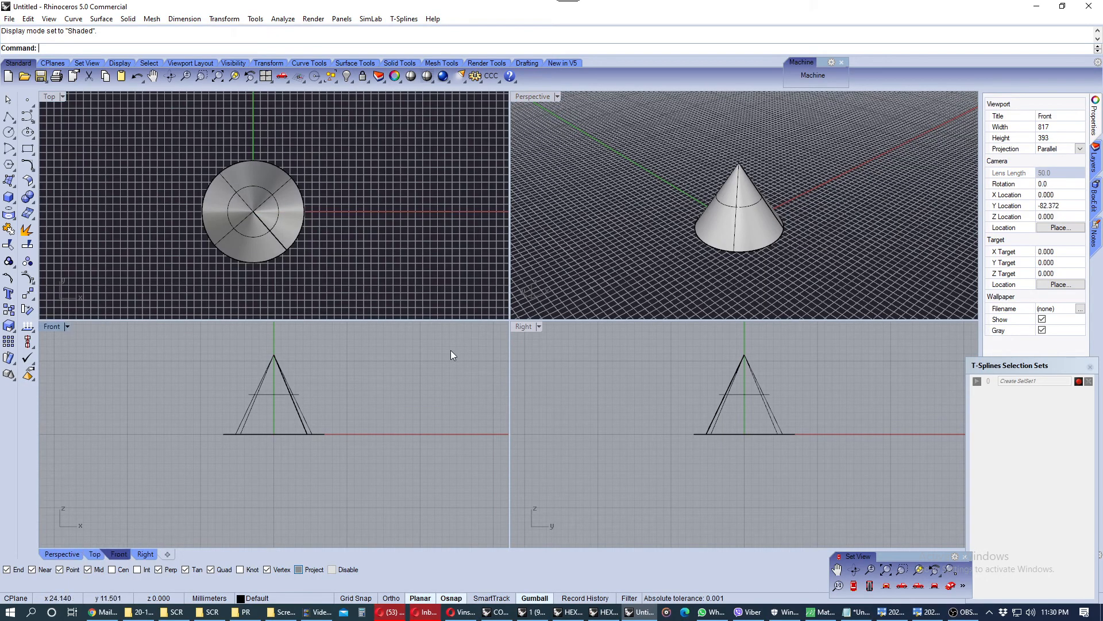
right_click(555, 339)
right_click(603, 378)
Orbit the Perspective view and pan and zoom the Top view around the cone
mouse_move(668, 223)
right_down()
mouse_move(670, 175)
mouse_move(731, 310)
right_up()
mouse_move(726, 191)
right_down()
mouse_move(724, 229)
mouse_move(711, 200)
mouse_move(755, 280)
mouse_move(745, 192)
right_up()
right_drag(262, 214, 305, 224)
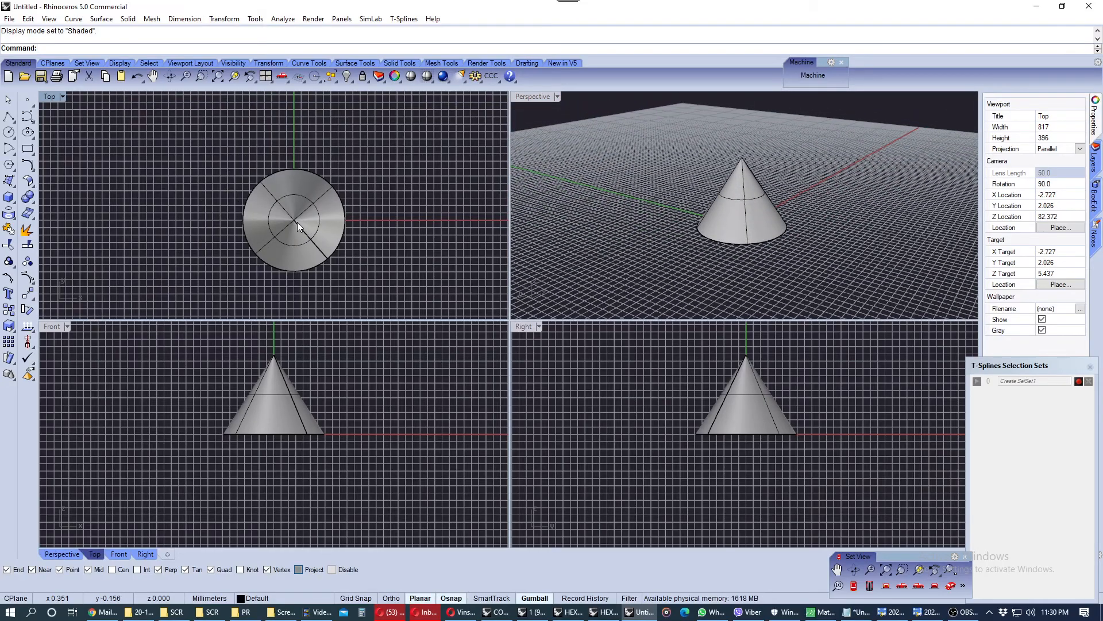
scroll(295, 218, up, 3)
scroll(292, 211, down, 7)
scroll(297, 218, up, 3)
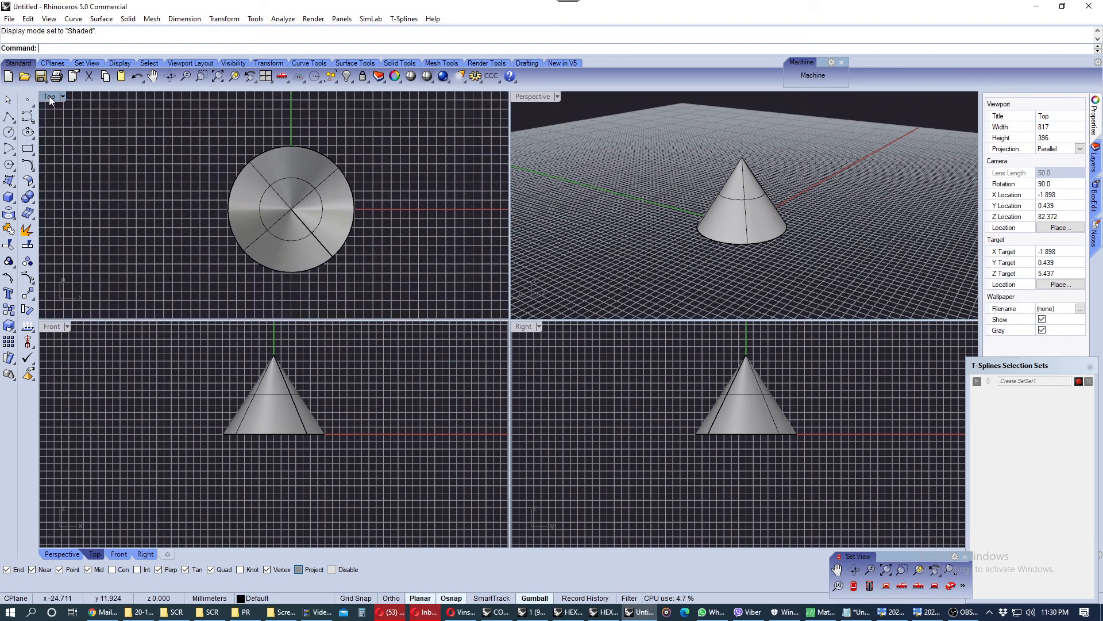
Maximize the Top viewport and review the View settings in Rhino Options without changing them
double_click(50, 96)
mouse_move(521, 307)
right_down()
mouse_move(485, 299)
mouse_move(511, 313)
right_up()
scroll(523, 316, up, 2)
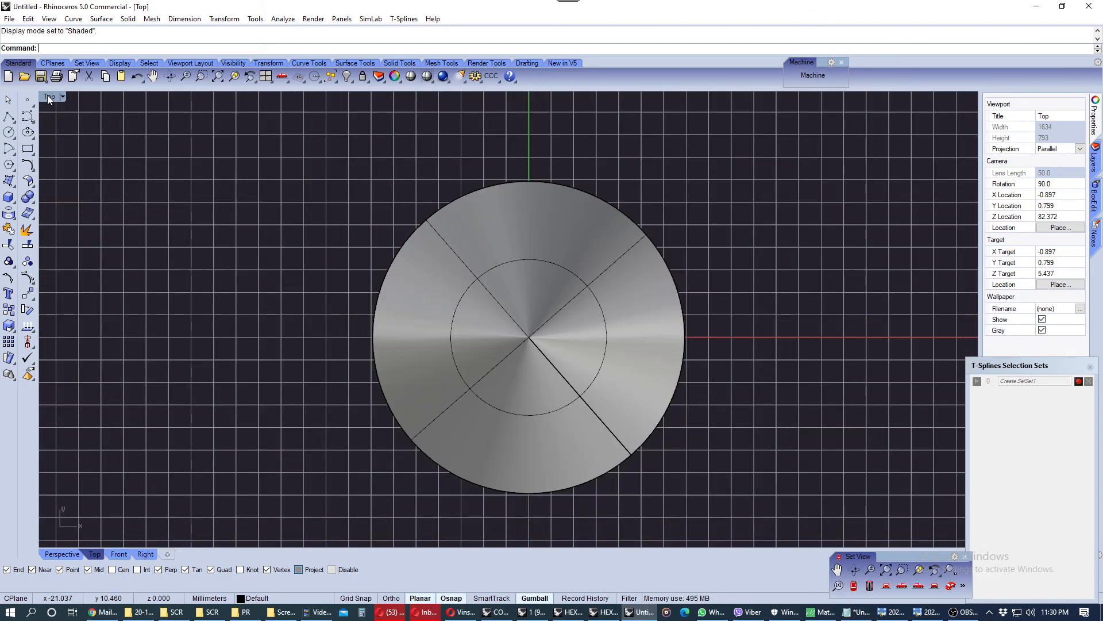
click(474, 76)
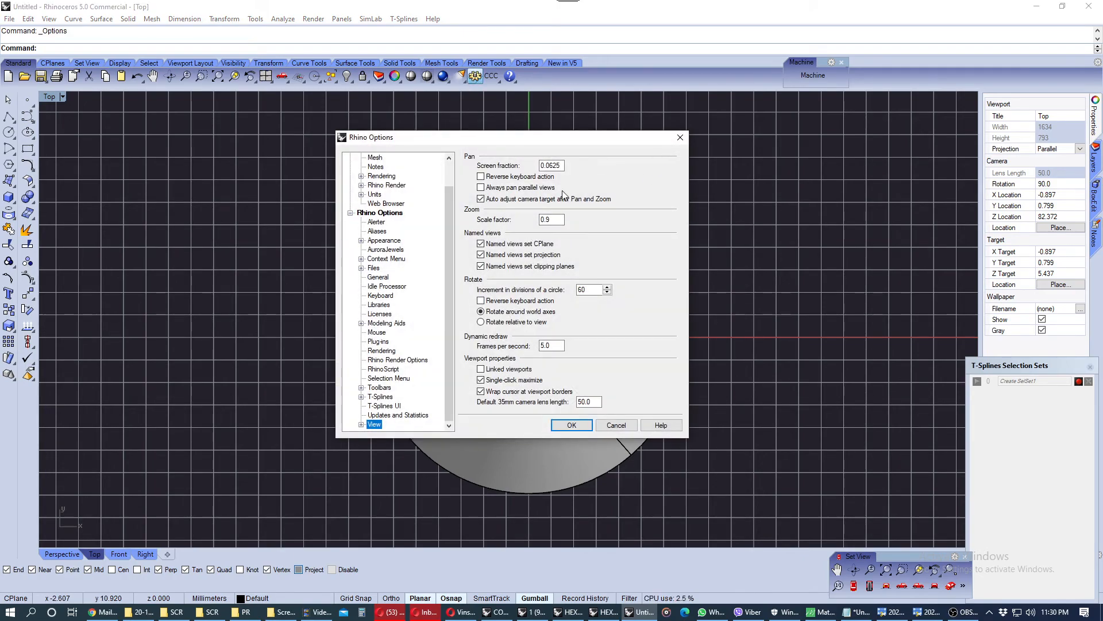
click(680, 137)
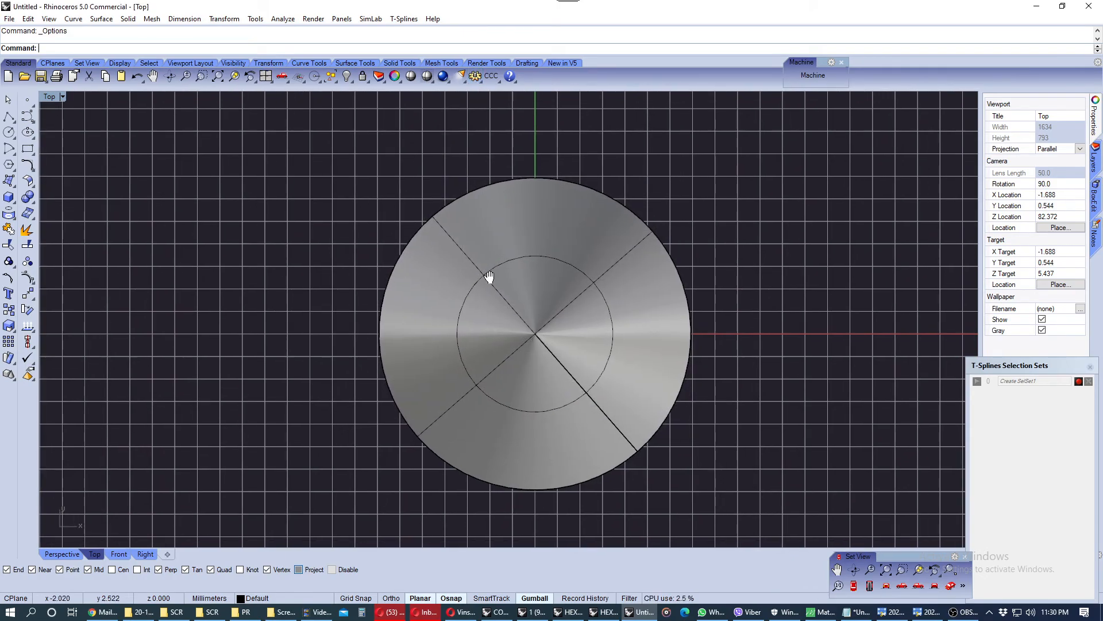
Maximize and restore the Top, Front, Right and Perspective viewports in turn to inspect the cone
double_click(51, 94)
right_drag(287, 360, 289, 381)
double_click(54, 328)
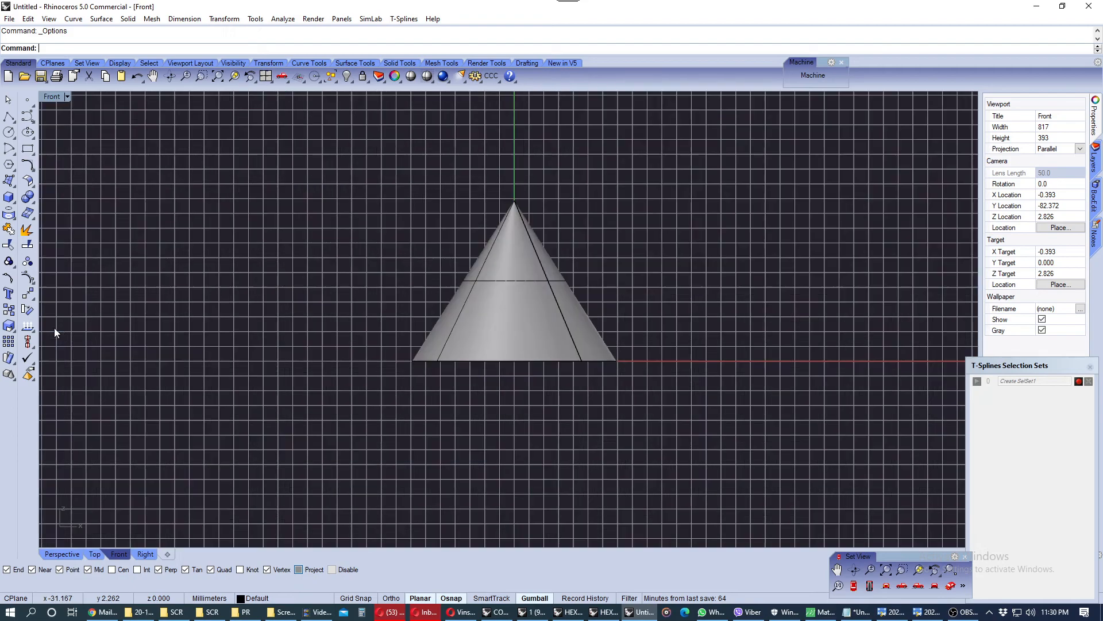
scroll(516, 282, up, 3)
scroll(519, 281, down, 2)
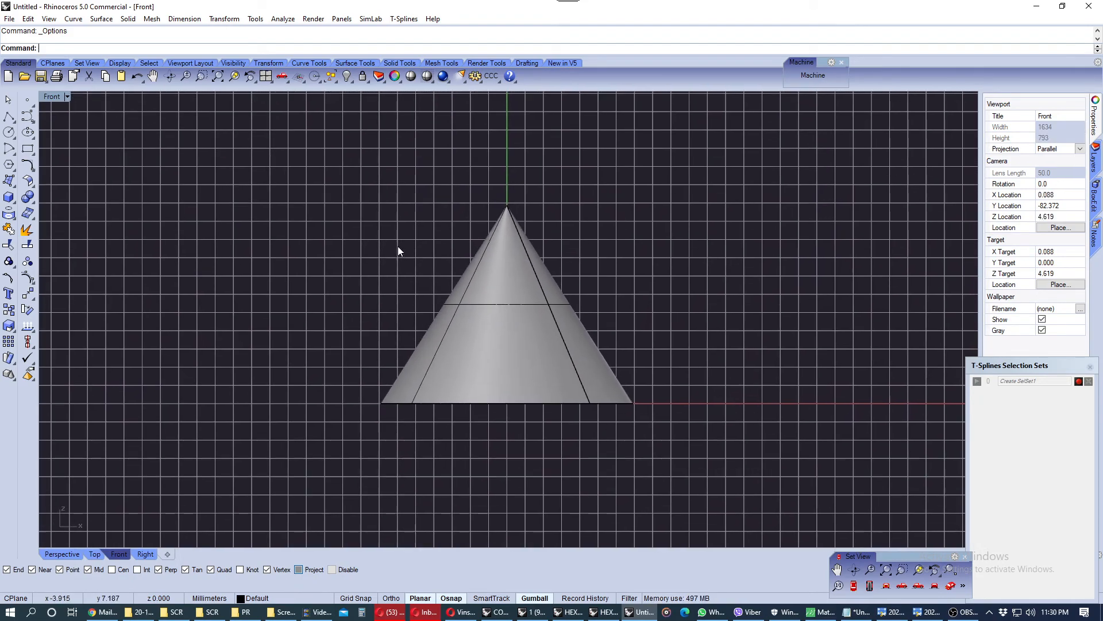
double_click(51, 97)
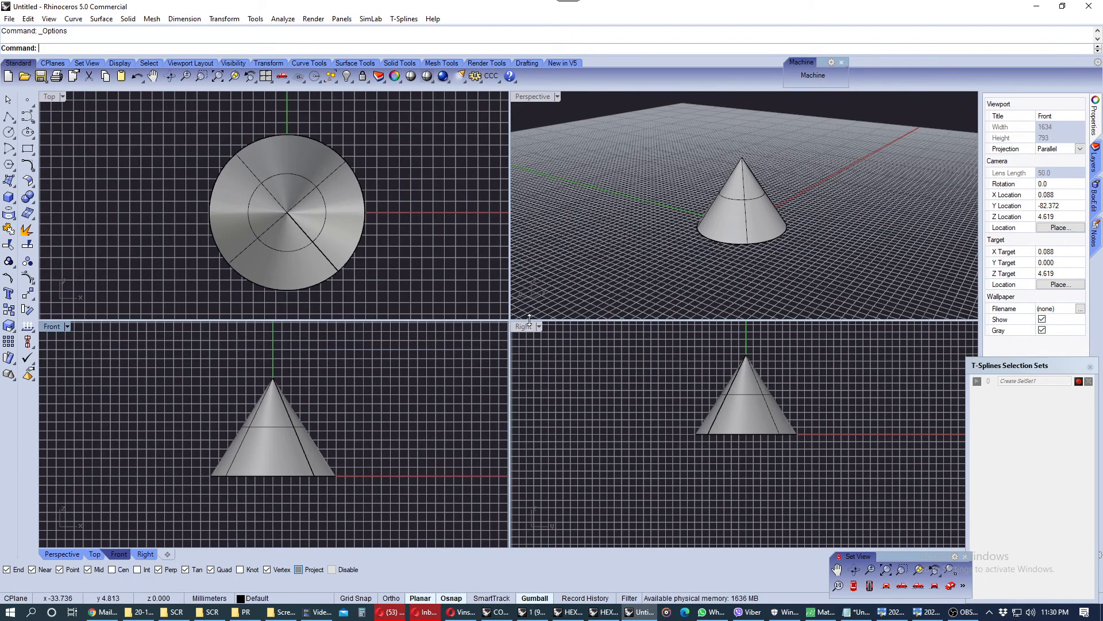
double_click(530, 327)
scroll(518, 263, up, 2)
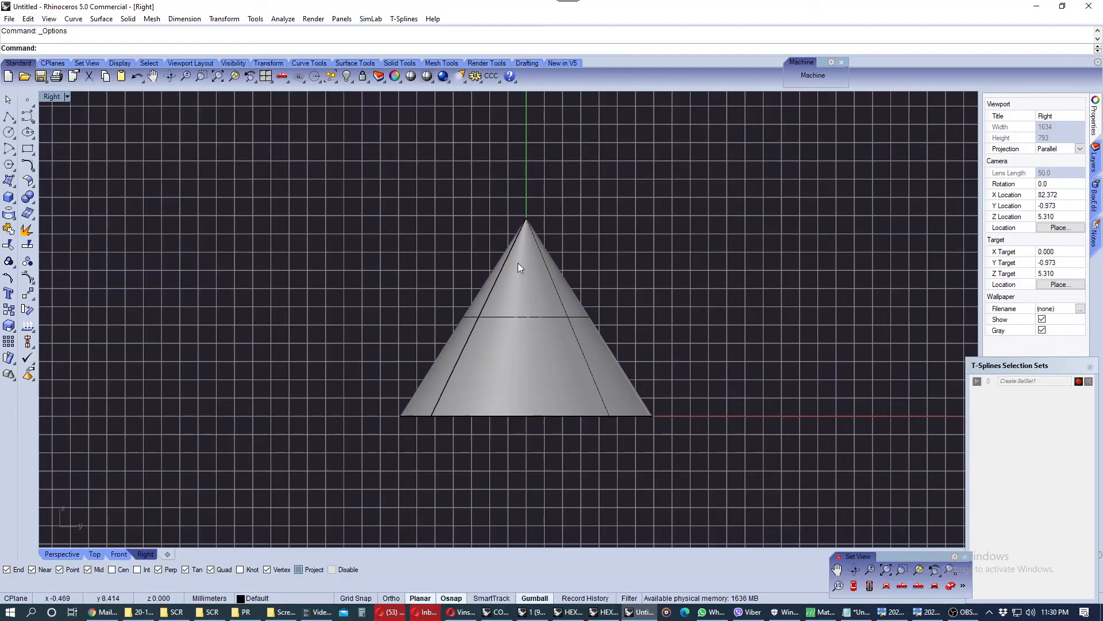
double_click(51, 96)
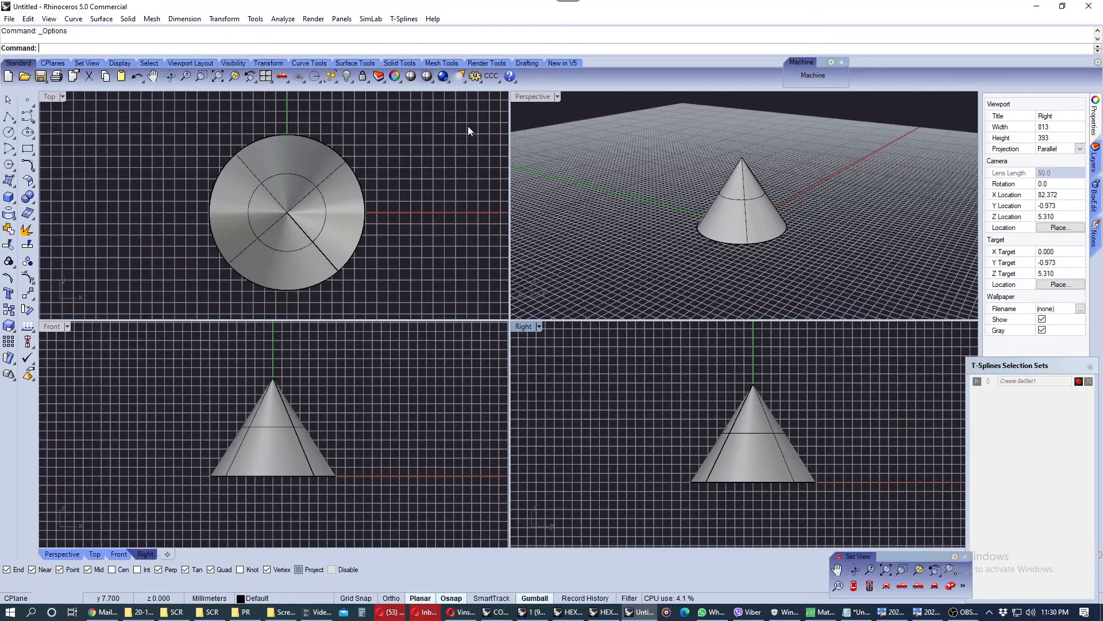
double_click(521, 97)
right_drag(522, 188, 664, 293)
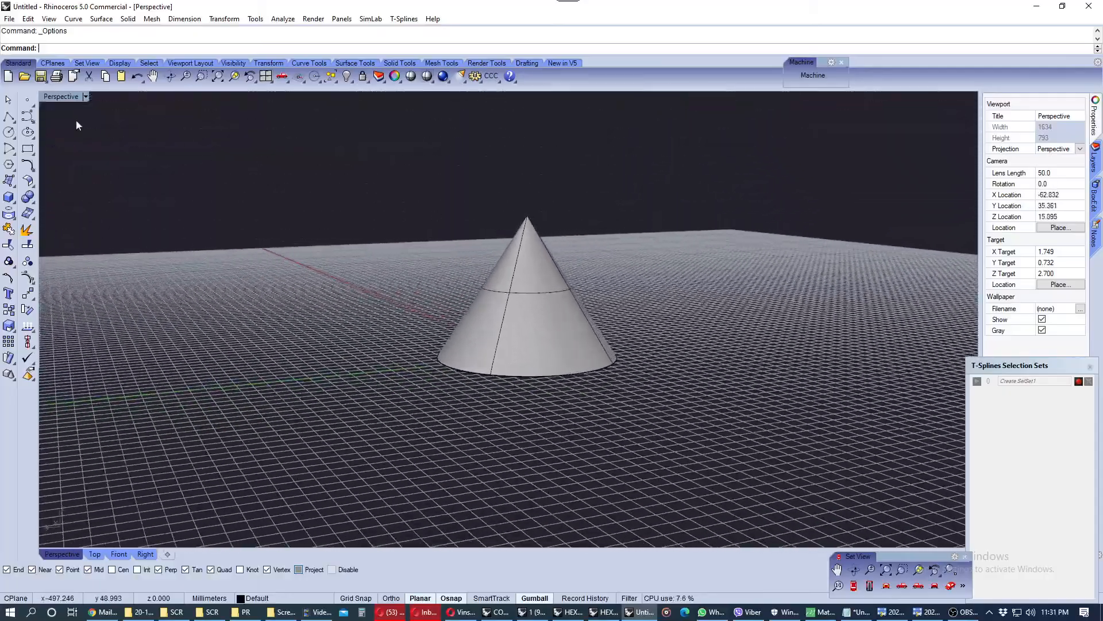
double_click(61, 98)
Zoom and pan the Top, Perspective and Right viewports to view the cone from farther away
scroll(331, 243, down, 4)
right_drag(425, 236, 386, 226)
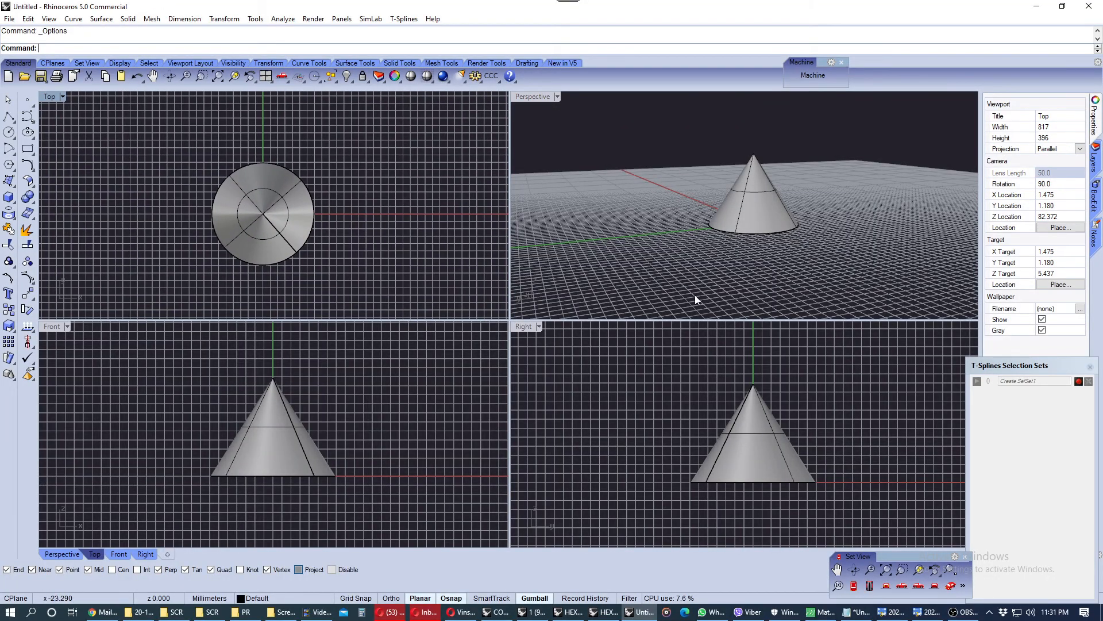
right_drag(310, 222, 298, 216)
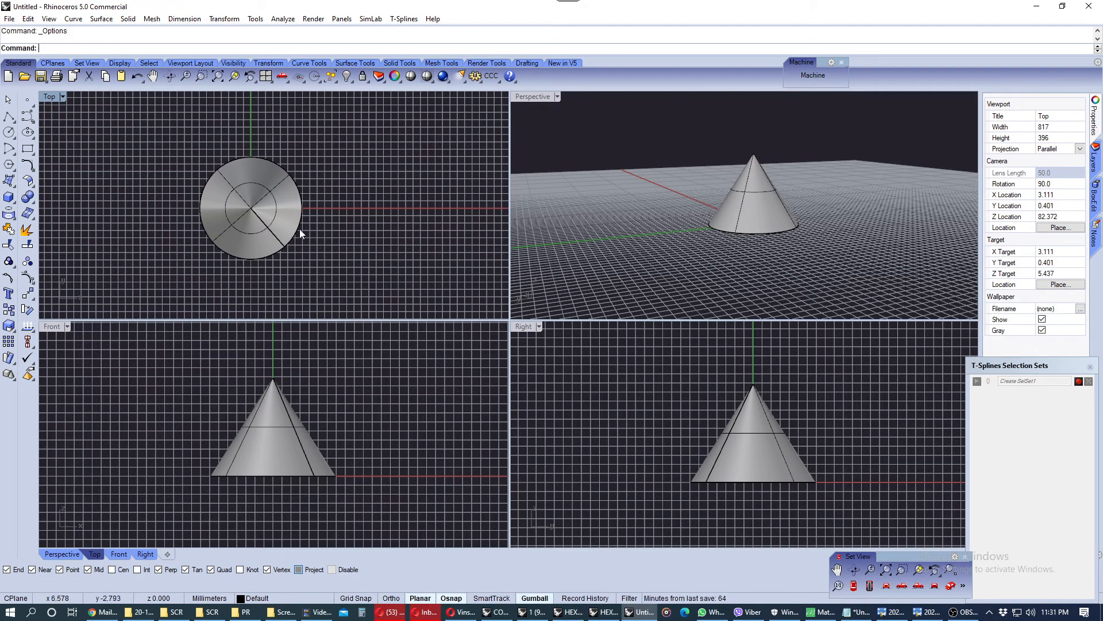
scroll(343, 170, down, 3)
right_drag(361, 163, 319, 204)
scroll(319, 204, down, 3)
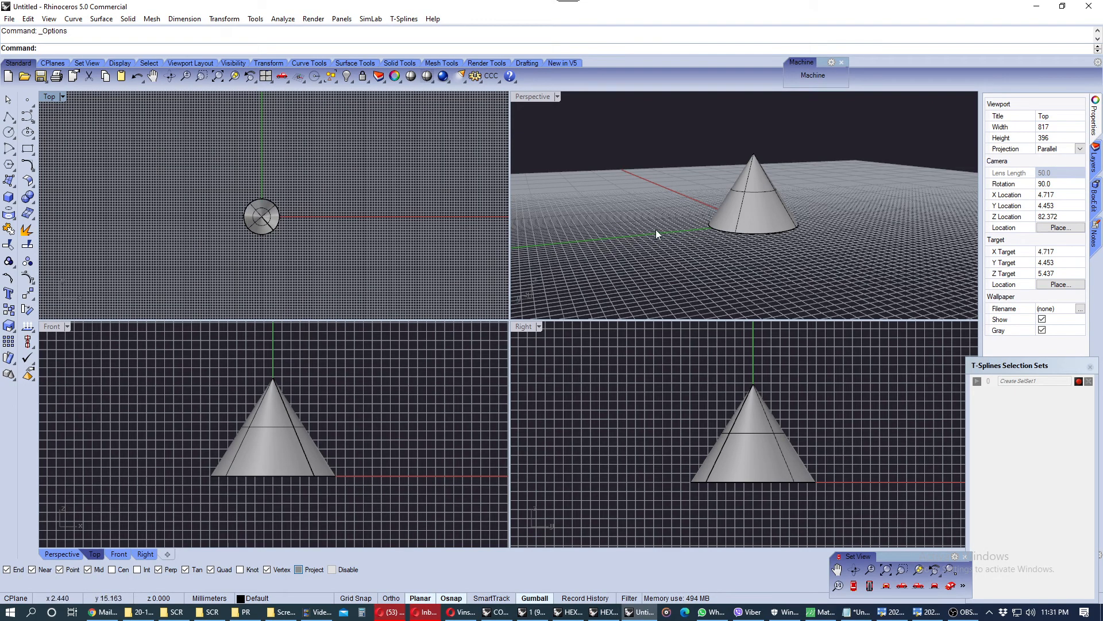
scroll(653, 235, down, 5)
right_drag(691, 195, 676, 408)
scroll(635, 410, down, 5)
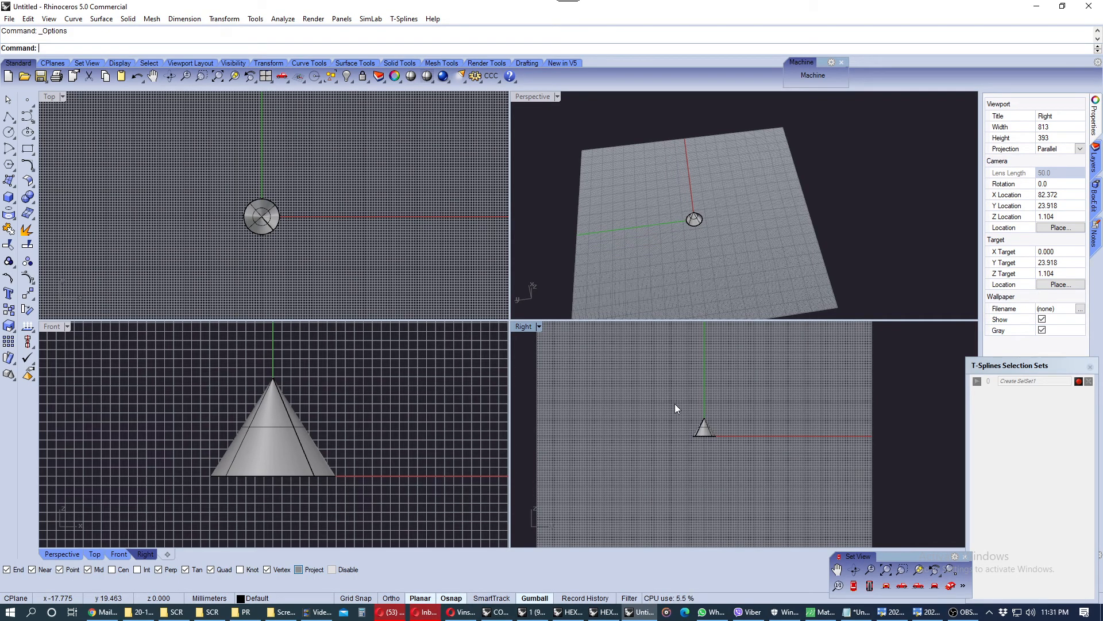
scroll(675, 403, down, 5)
right_drag(673, 402, 692, 403)
scroll(692, 404, up, 3)
scroll(662, 398, up, 6)
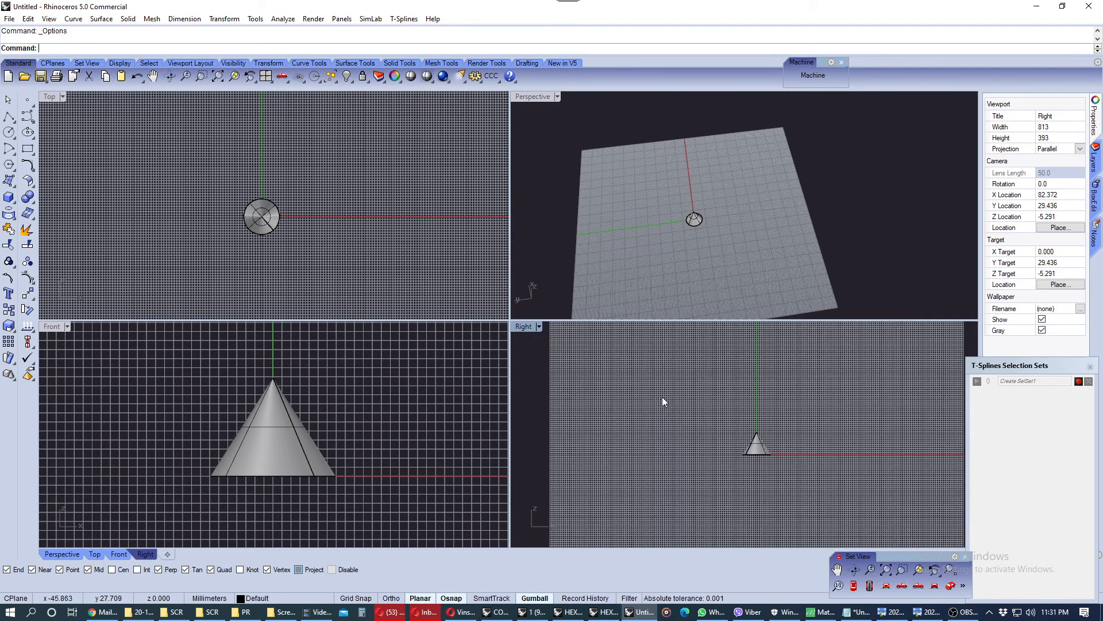
scroll(665, 398, down, 3)
scroll(293, 403, down, 4)
scroll(293, 402, down, 5)
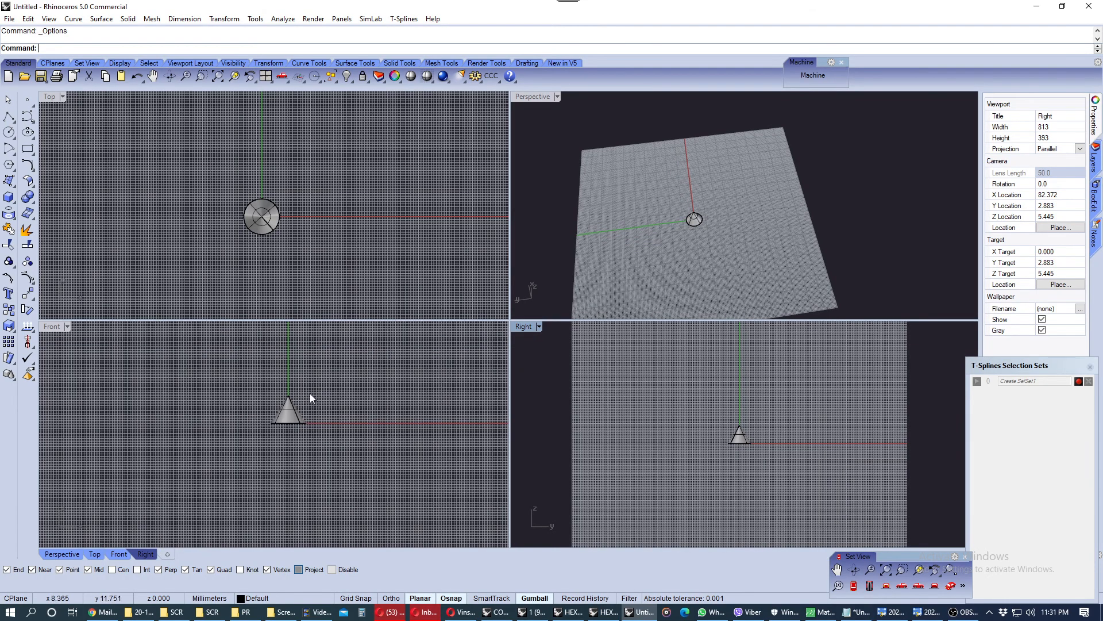
Zoom and pan the Top, Front and Right viewports to reposition the cone within each view
scroll(290, 215, up, 2)
scroll(291, 216, down, 2)
right_drag(273, 217, 311, 226)
scroll(312, 210, up, 2)
scroll(325, 215, up, 2)
scroll(338, 219, down, 3)
scroll(316, 220, up, 2)
scroll(320, 217, down, 1)
scroll(323, 215, up, 2)
scroll(325, 215, down, 2)
scroll(326, 217, up, 1)
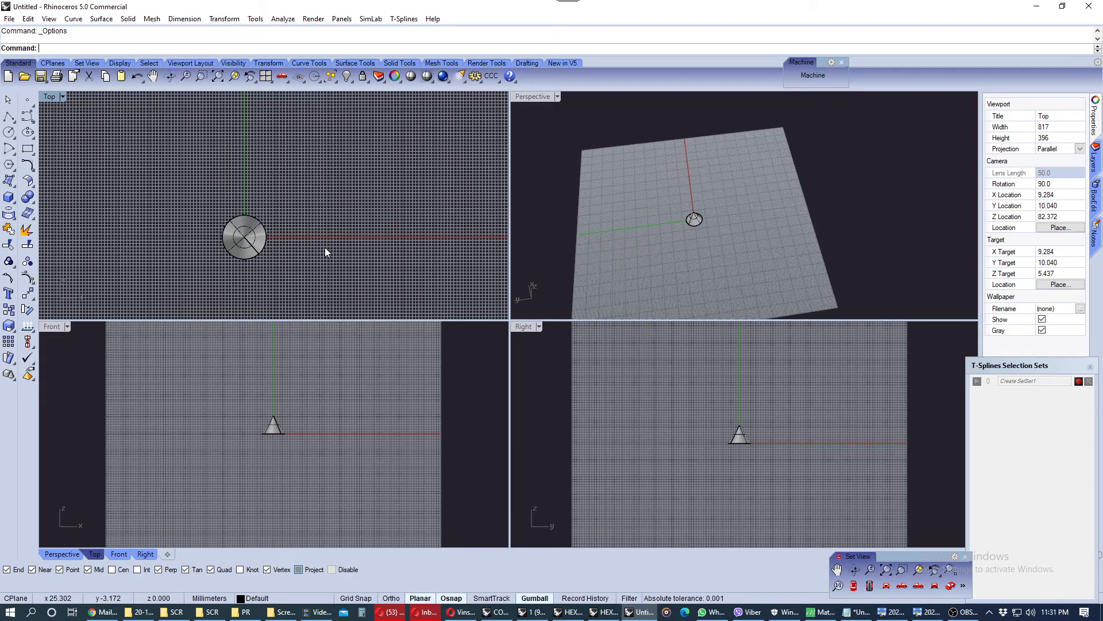
scroll(288, 236, up, 2)
scroll(288, 236, down, 4)
right_drag(271, 208, 271, 234)
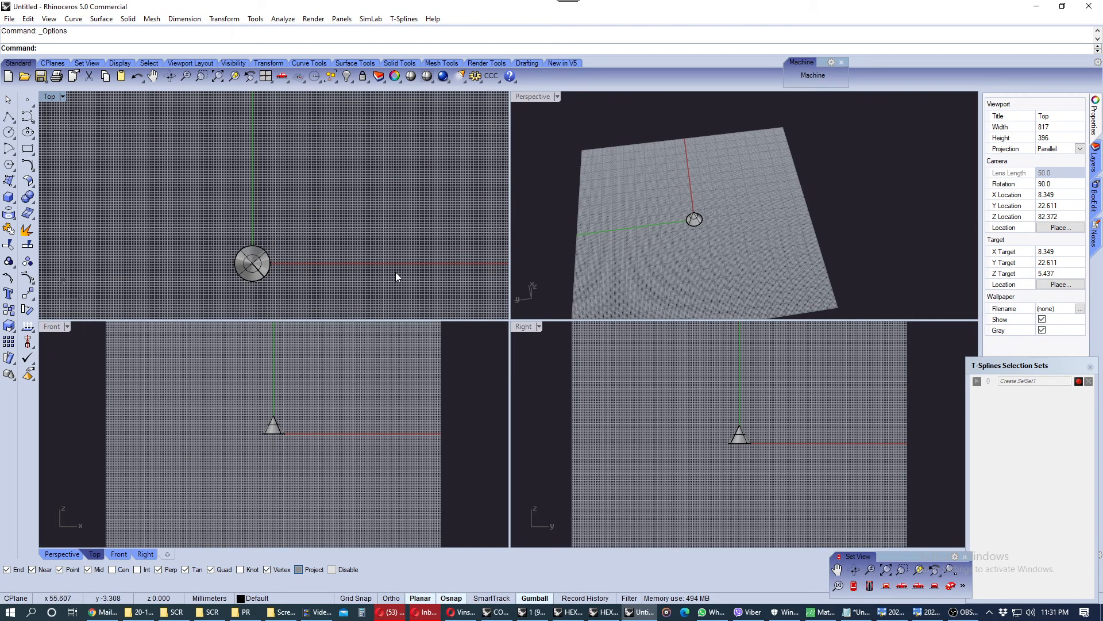
right_drag(271, 412, 295, 434)
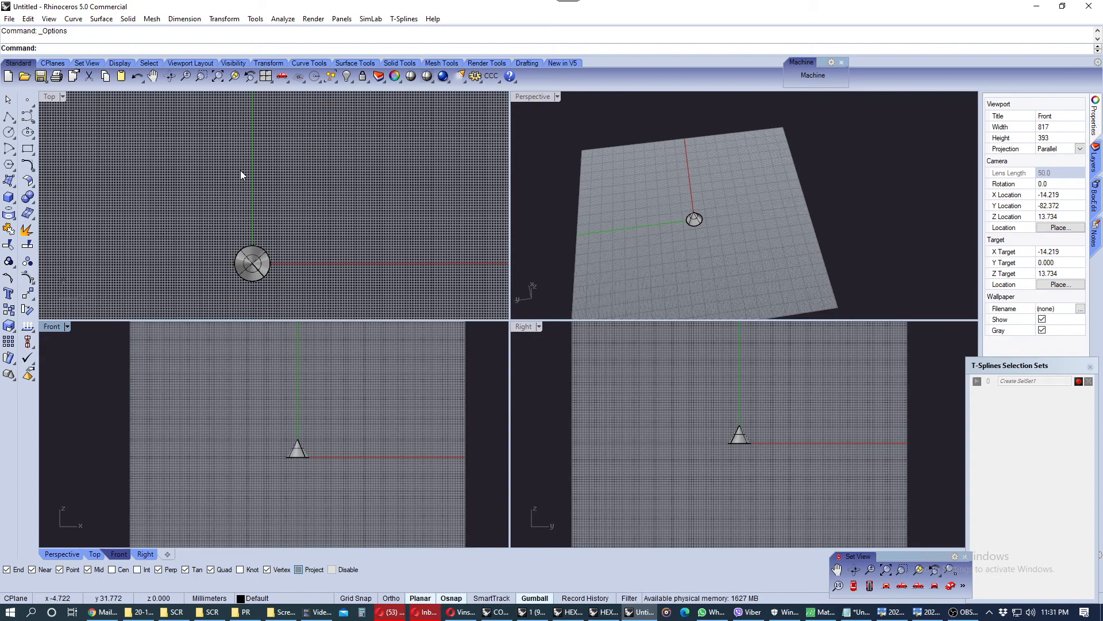
right_drag(240, 195, 243, 156)
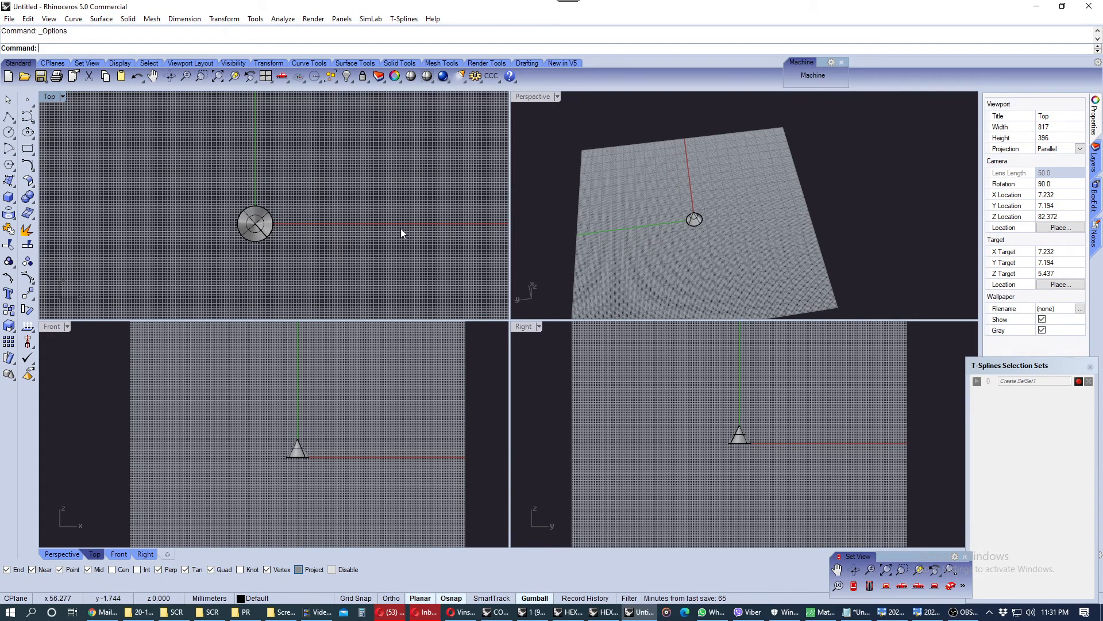
right_drag(735, 343, 718, 379)
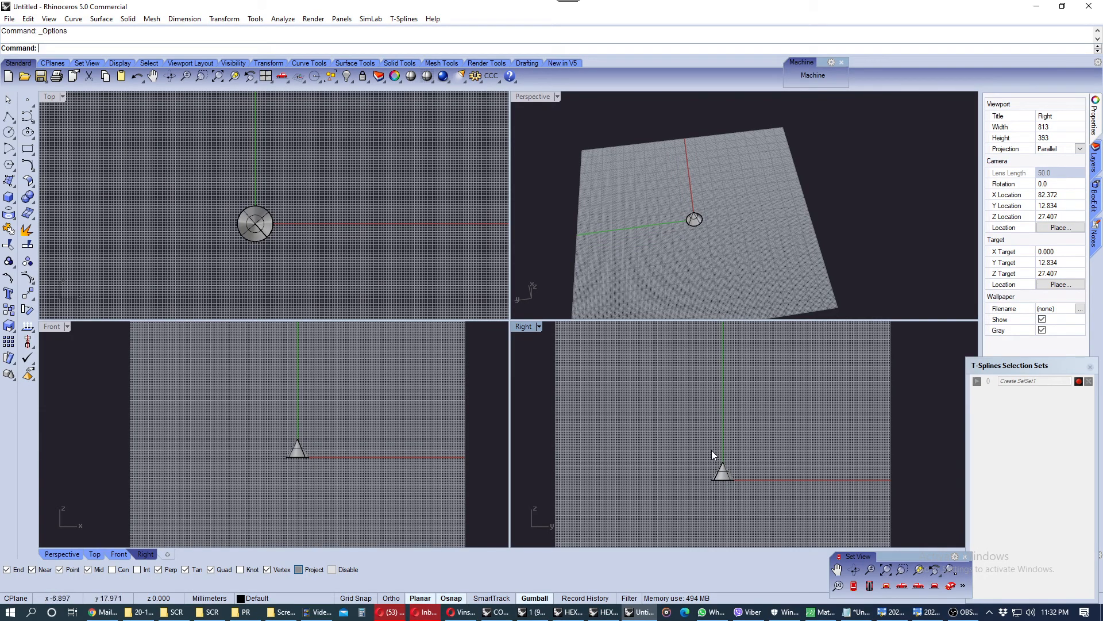
right_drag(305, 418, 336, 424)
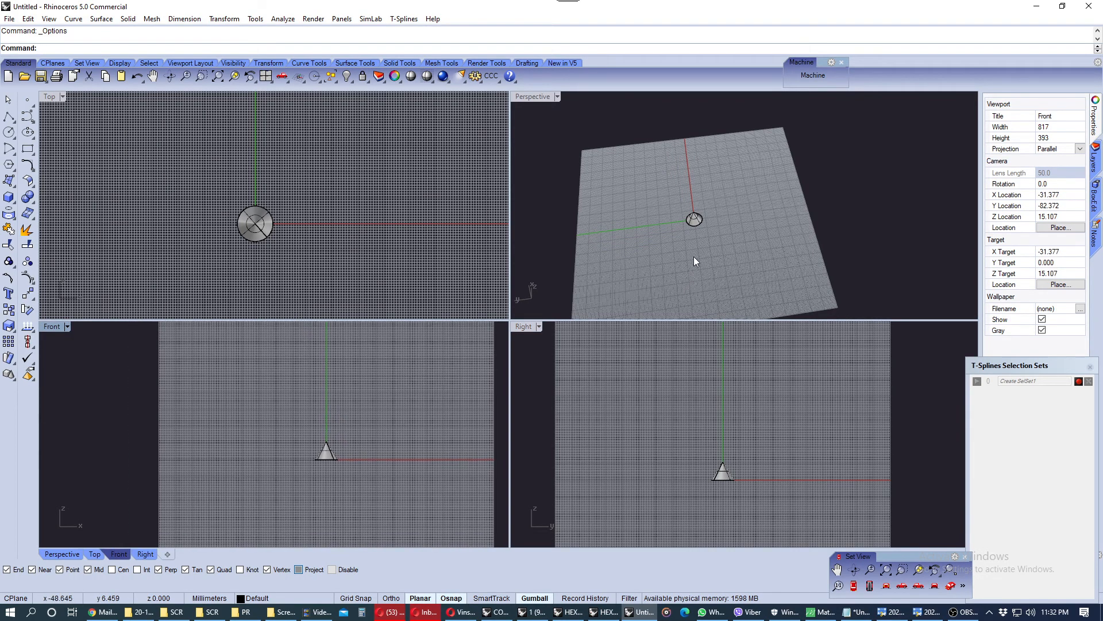
Hide the construction grid in the Top and Perspective viewports
right_drag(695, 269, 697, 222)
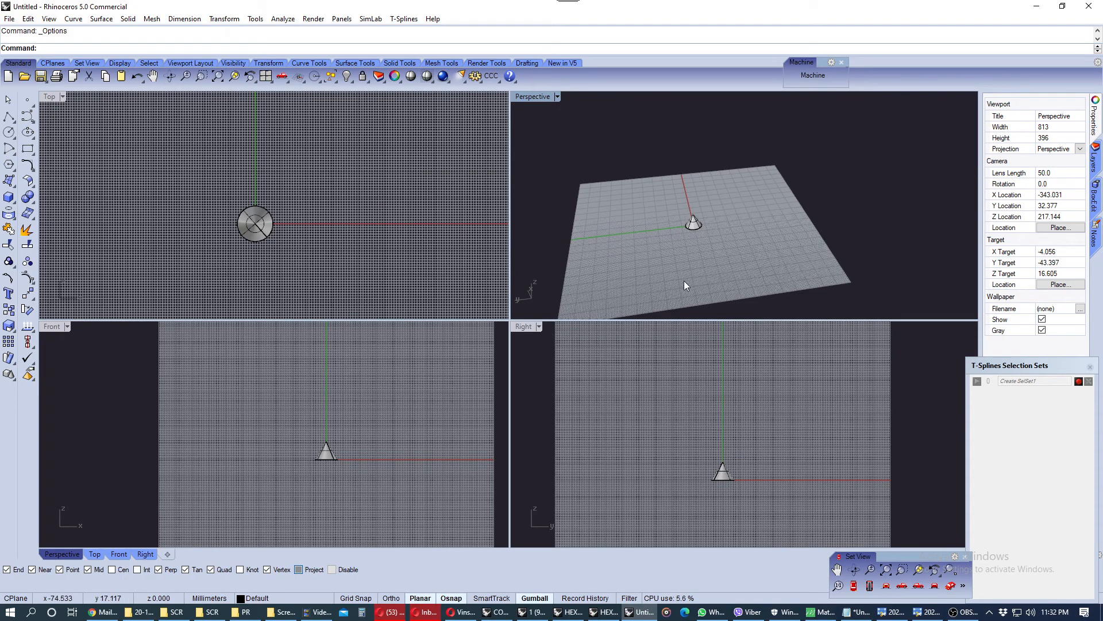
mouse_move(688, 265)
right_down()
mouse_move(698, 218)
mouse_move(698, 257)
right_up()
scroll(698, 219, up, 8)
scroll(698, 218, down, 4)
scroll(416, 212, down, 4)
right_drag(415, 211, 334, 207)
scroll(323, 203, up, 2)
scroll(322, 206, up, 4)
scroll(323, 206, down, 4)
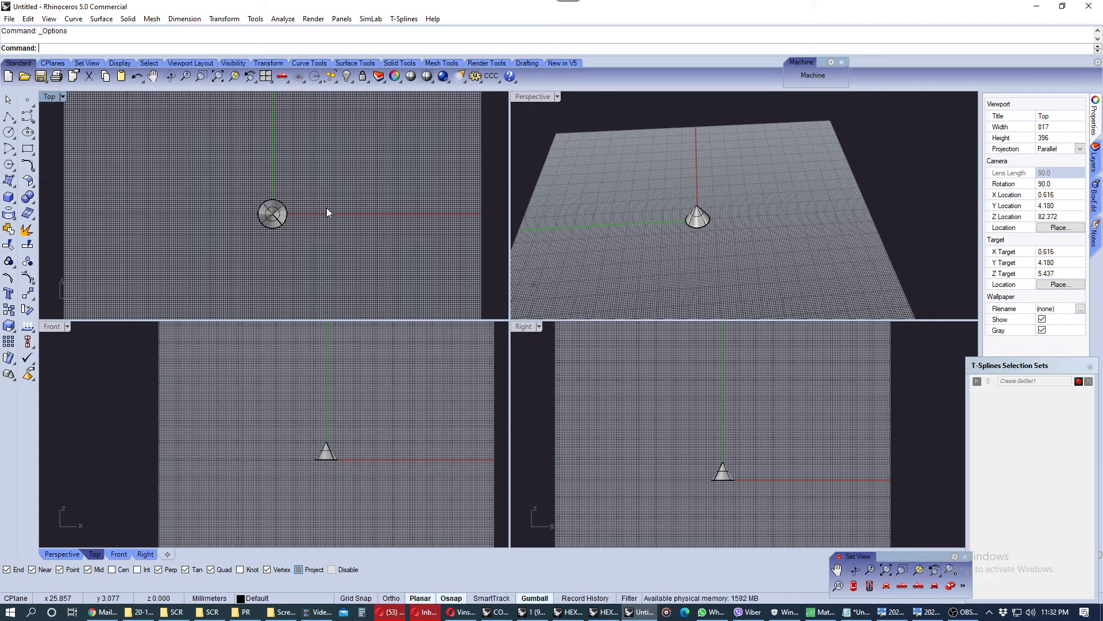
key(F7)
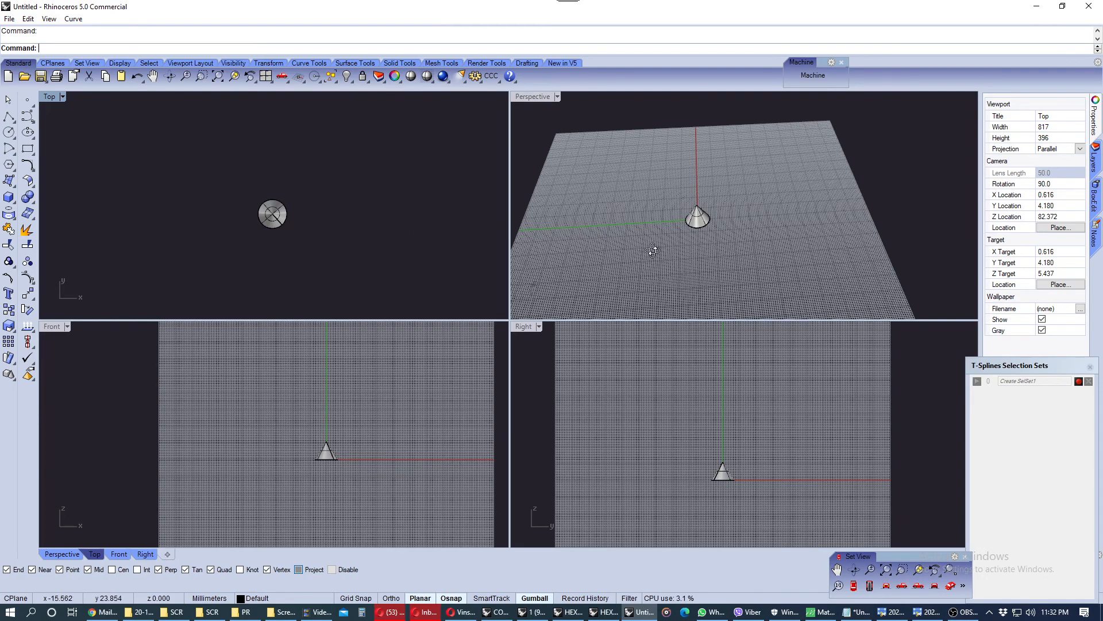
scroll(654, 252, up, 2)
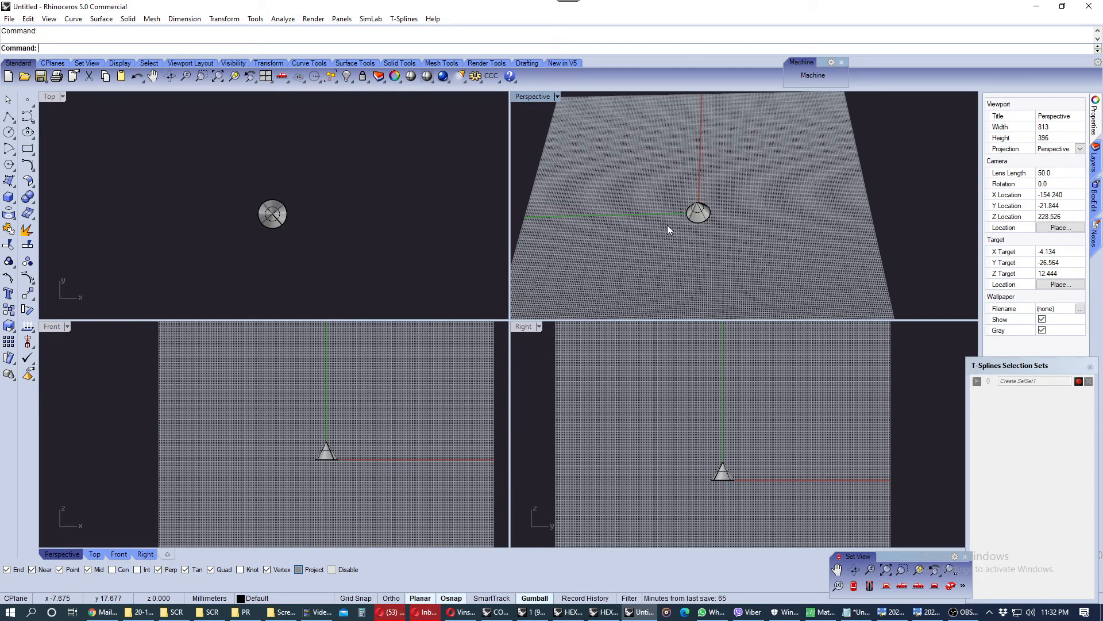
key(F7)
Hide the construction grid in the Front and Right viewports as well
click(408, 382)
key(F7)
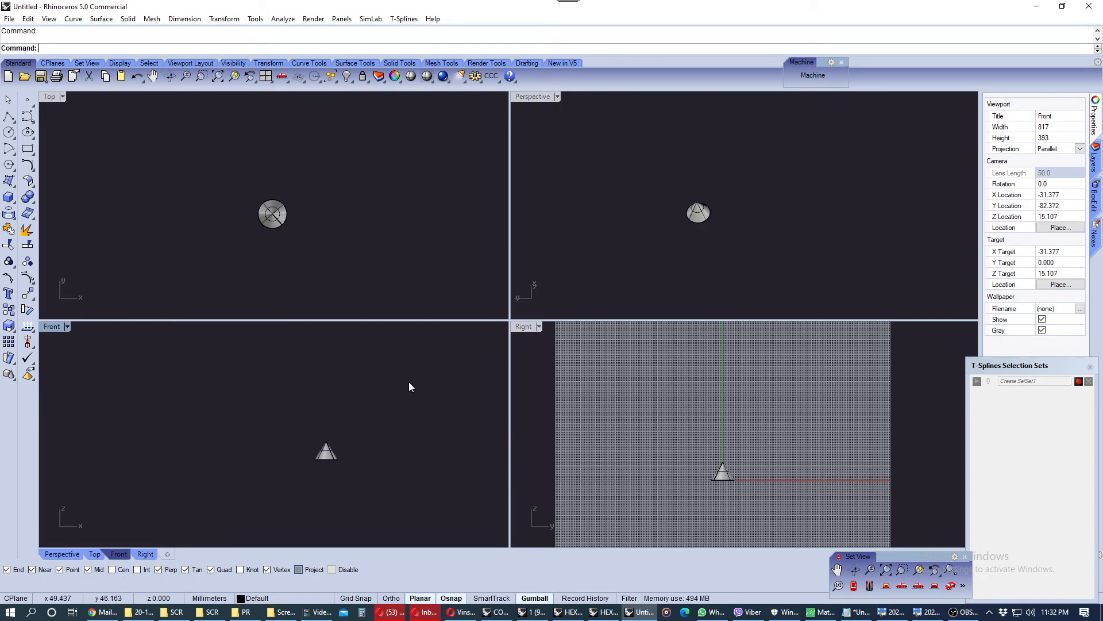
click(585, 398)
key(F7)
Select the cone in the Perspective viewport and then clear the selection
scroll(713, 221, up, 5)
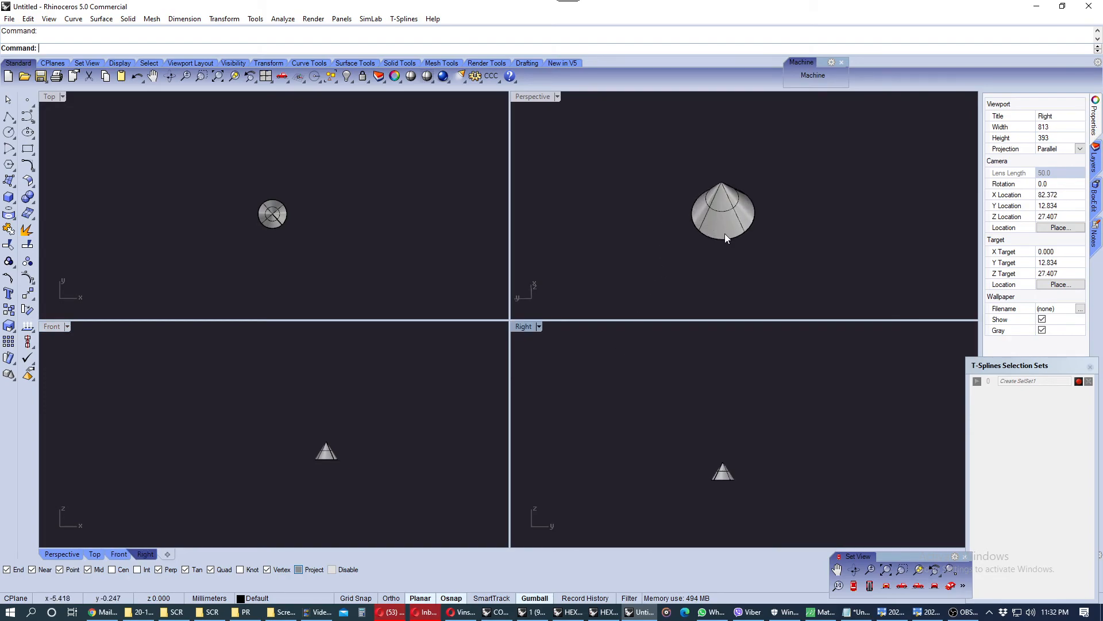
click(712, 239)
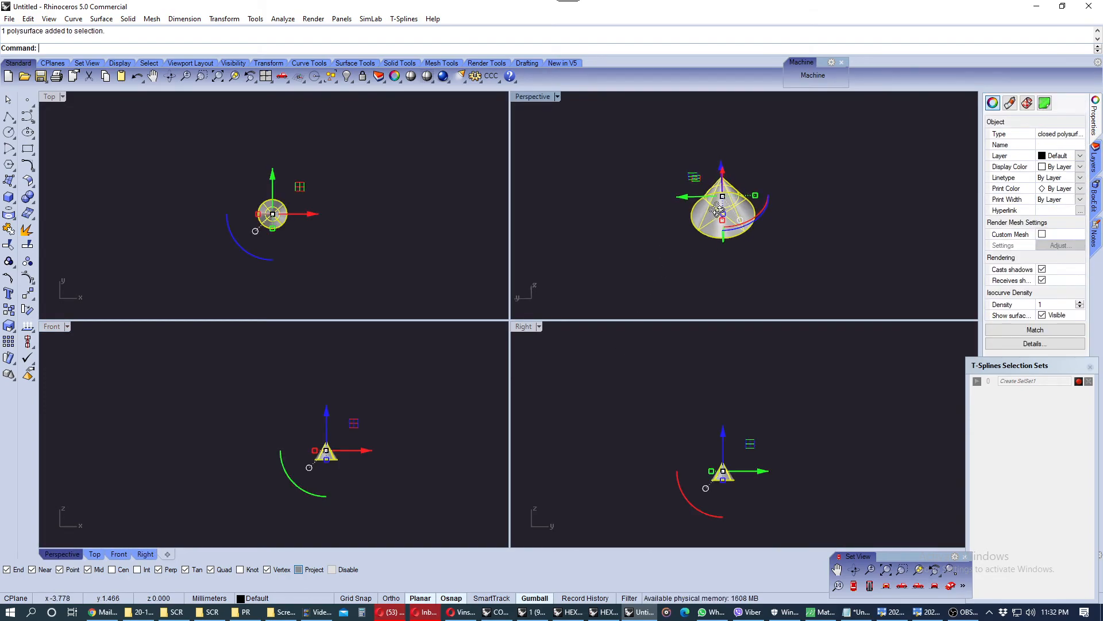
click(547, 122)
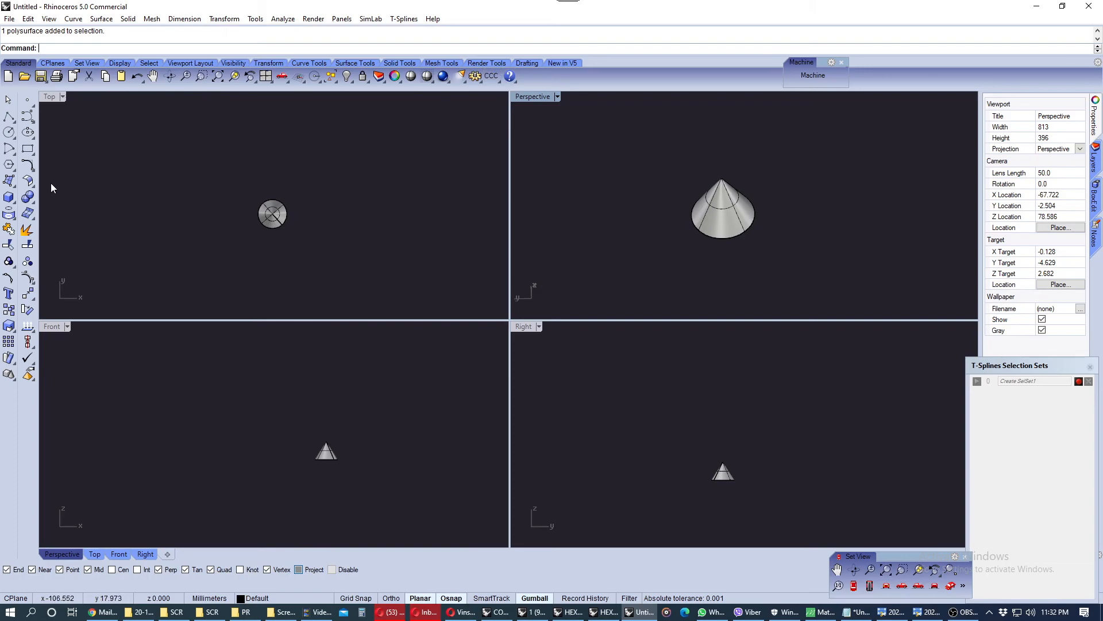
Open the Toolbars page of Rhino Options, browse the toolbar list, and cancel the dialog
click(475, 77)
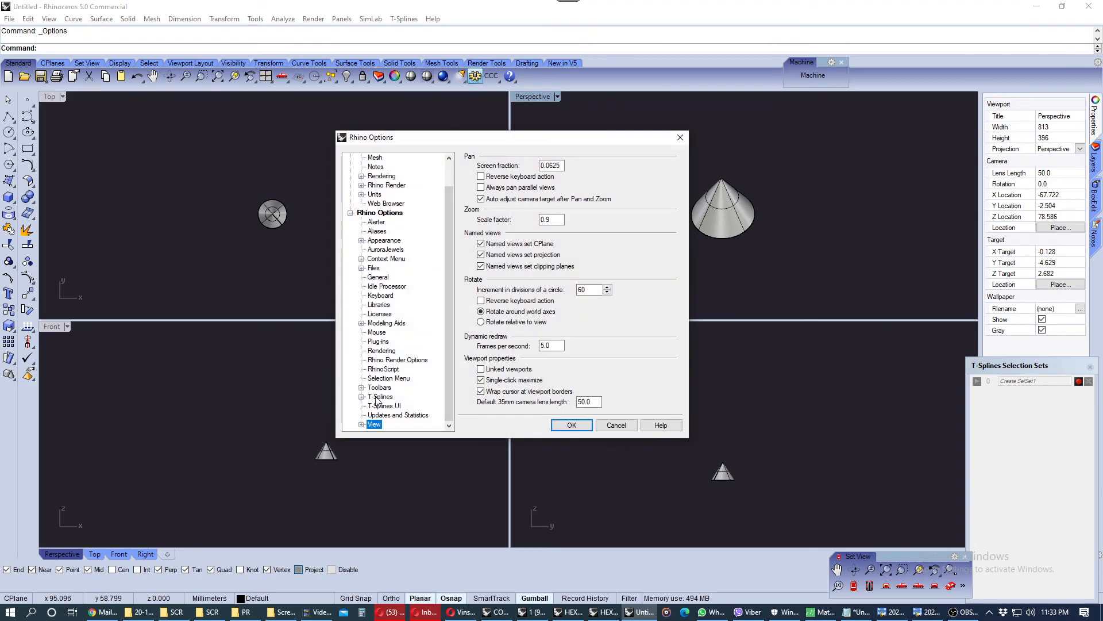
click(378, 389)
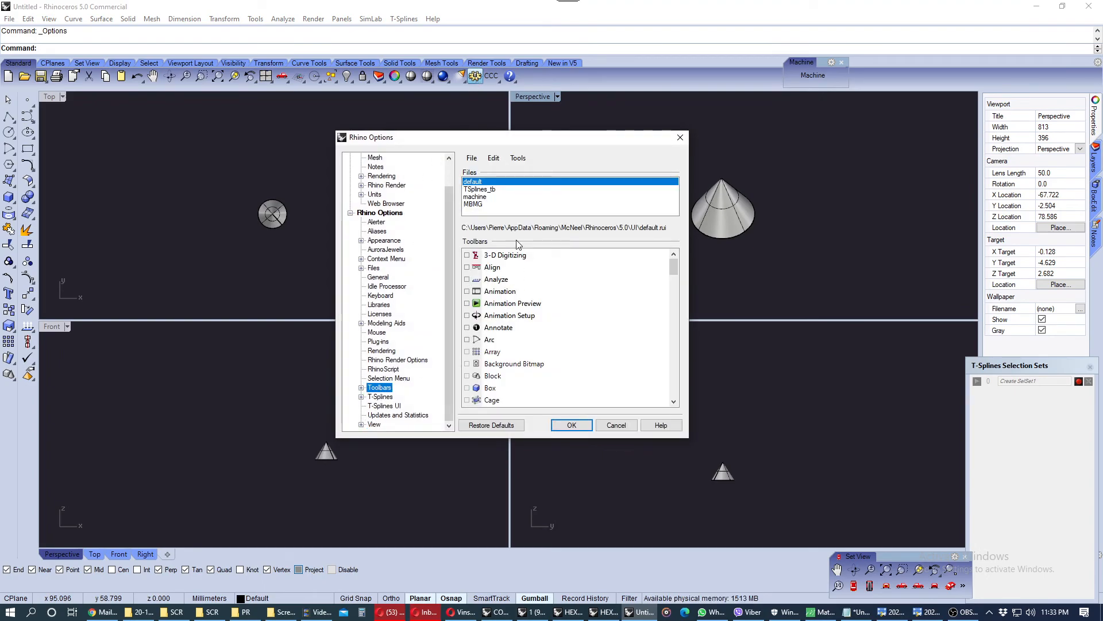
click(495, 280)
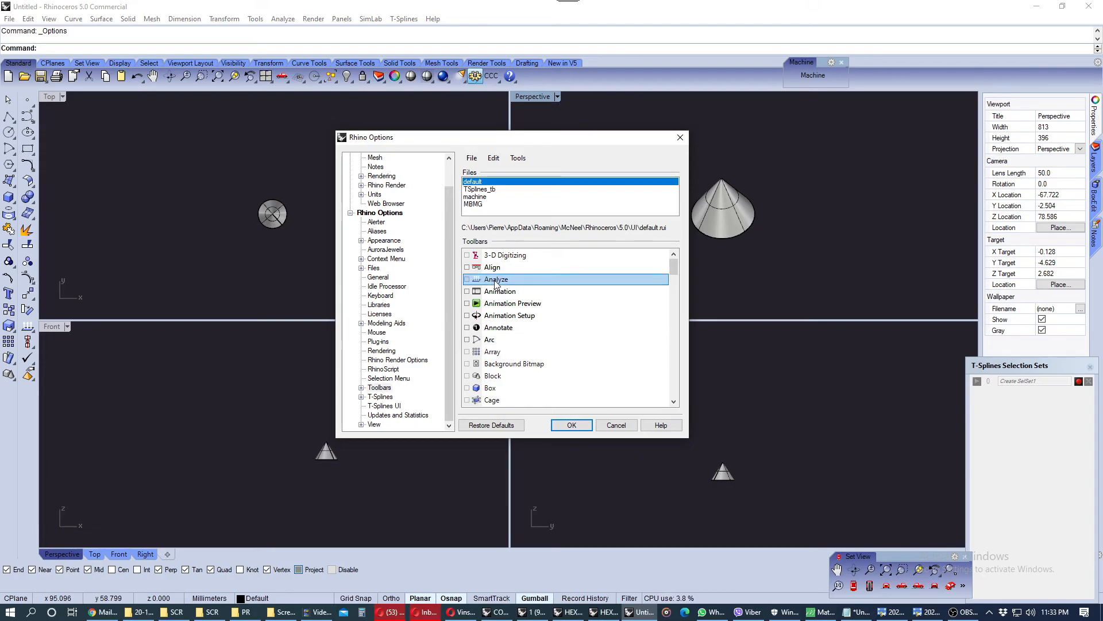
key(s)
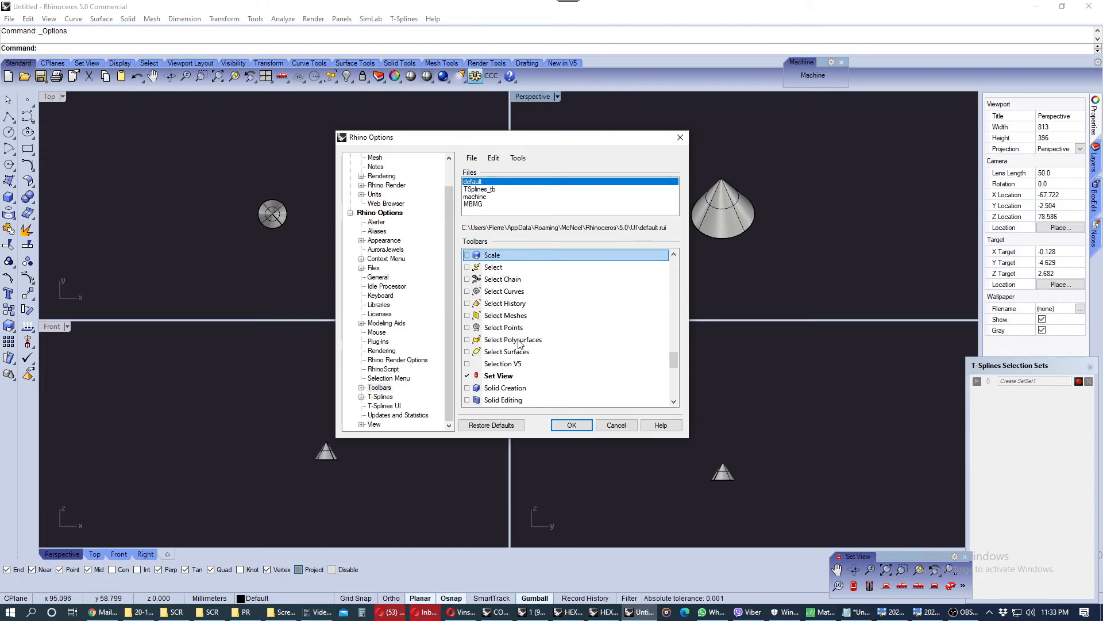
scroll(506, 370, down, 2)
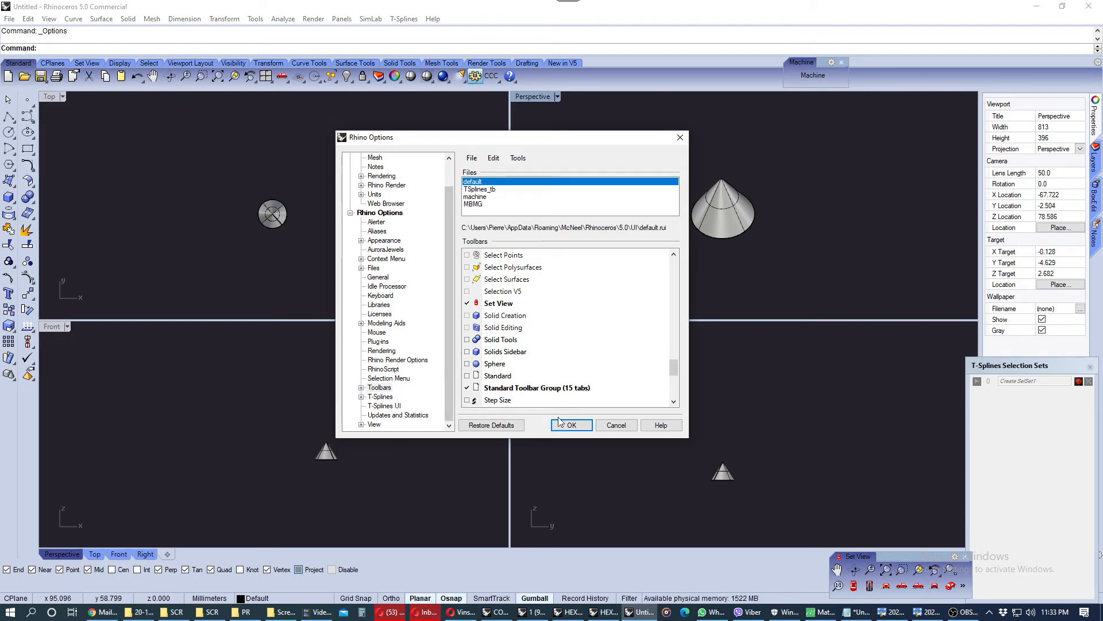
scroll(517, 347, down, 1)
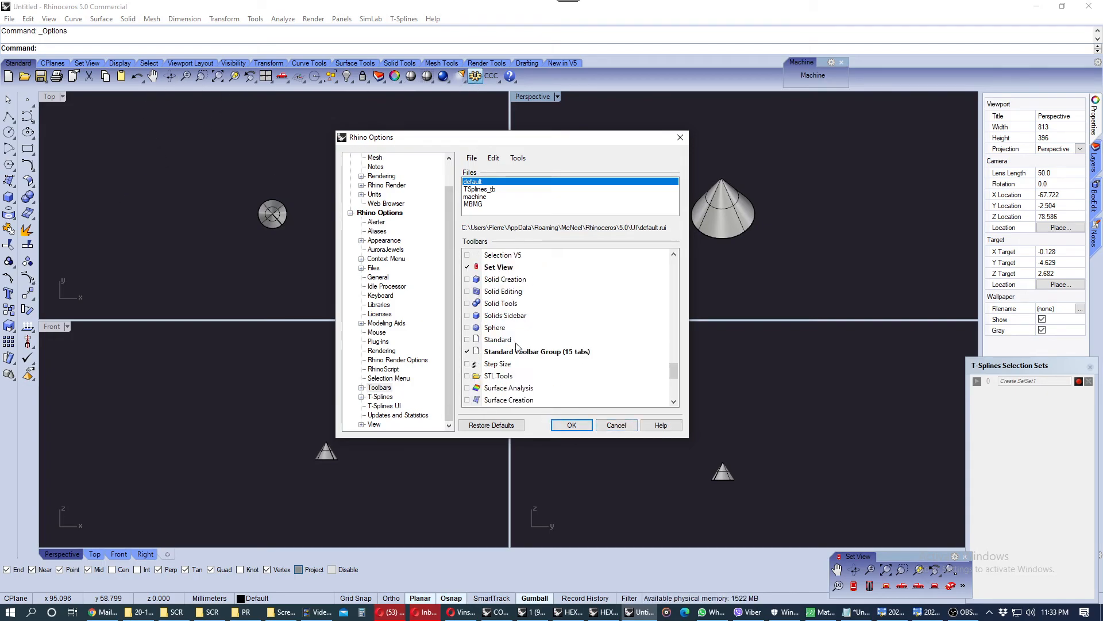
key(m)
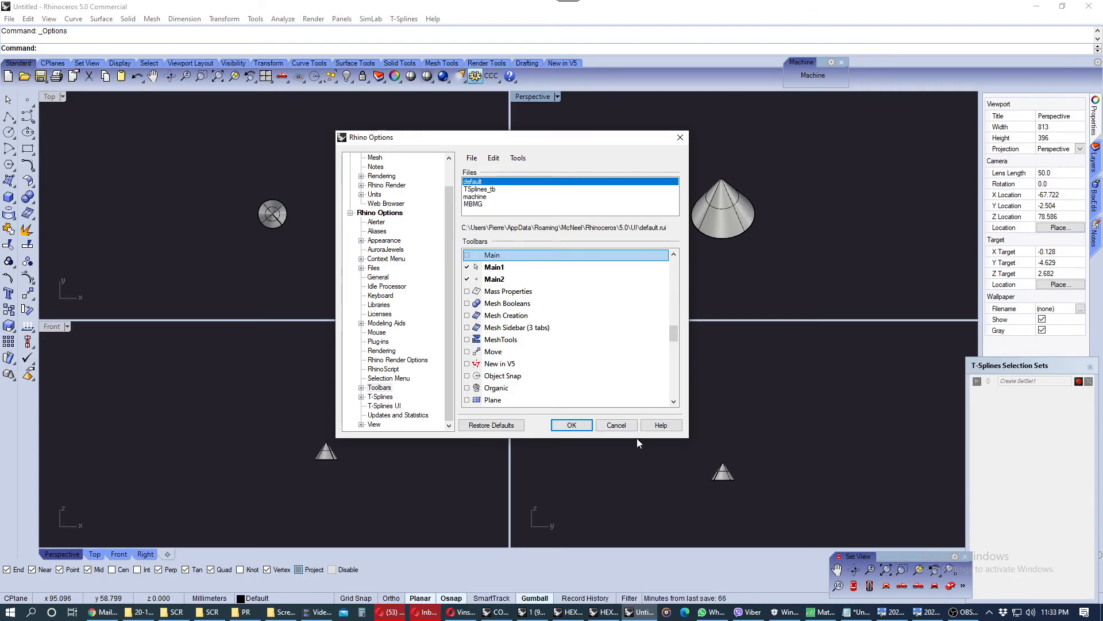
click(615, 425)
Try dragging the cone to a new position in the Perspective viewport and undo the move
mouse_move(723, 243)
right_down()
mouse_move(713, 166)
mouse_move(717, 242)
right_up()
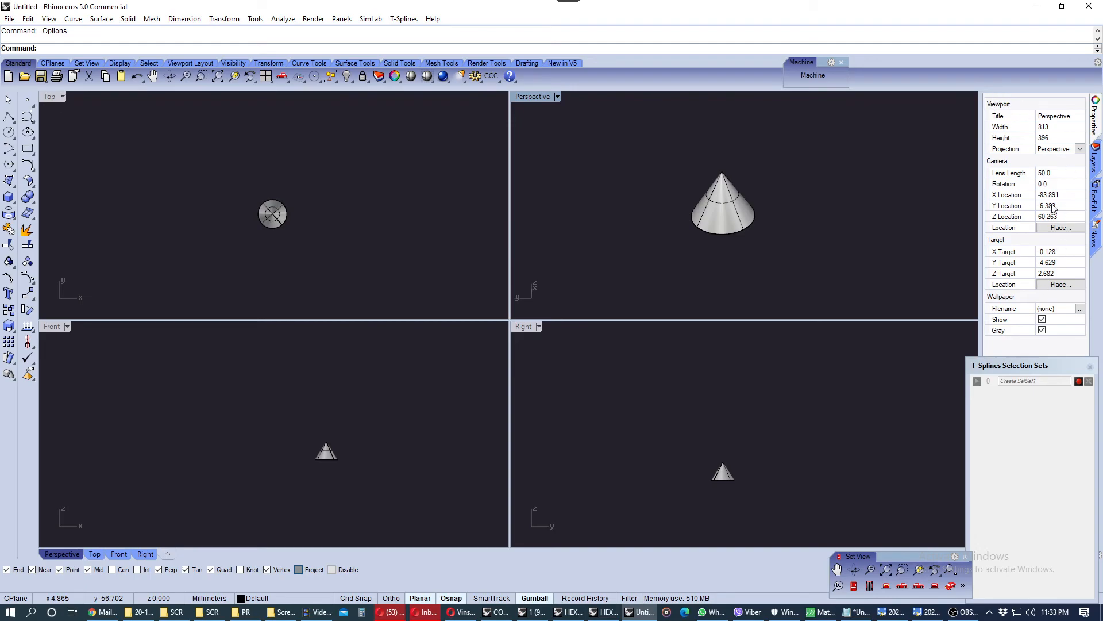
right_drag(857, 133, 839, 166)
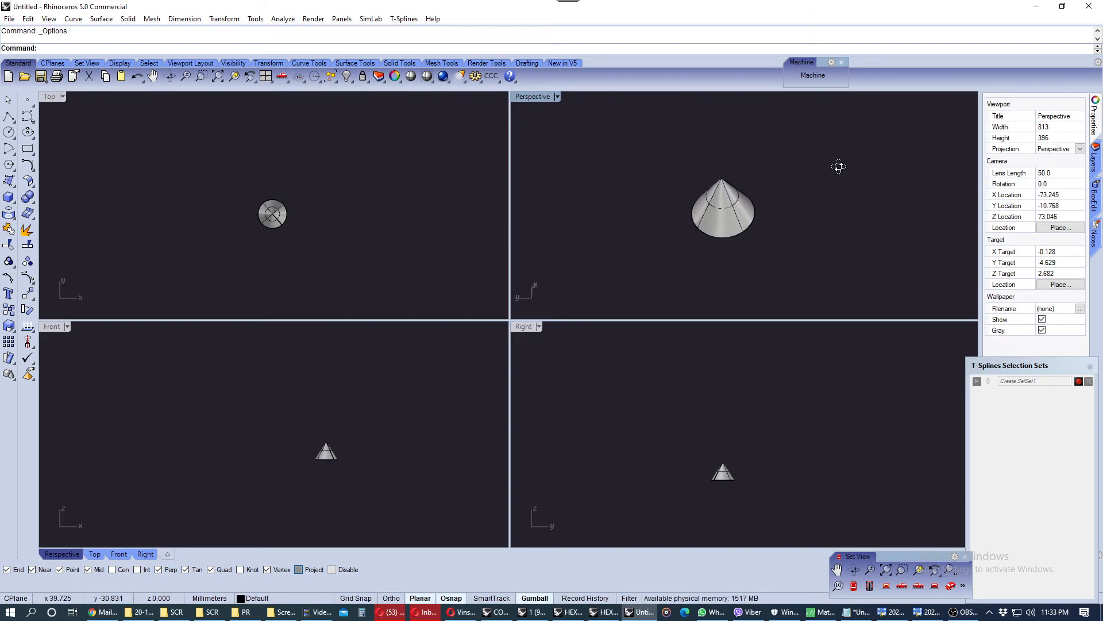
click(725, 210)
drag(677, 195, 799, 212)
key(ctrl+z)
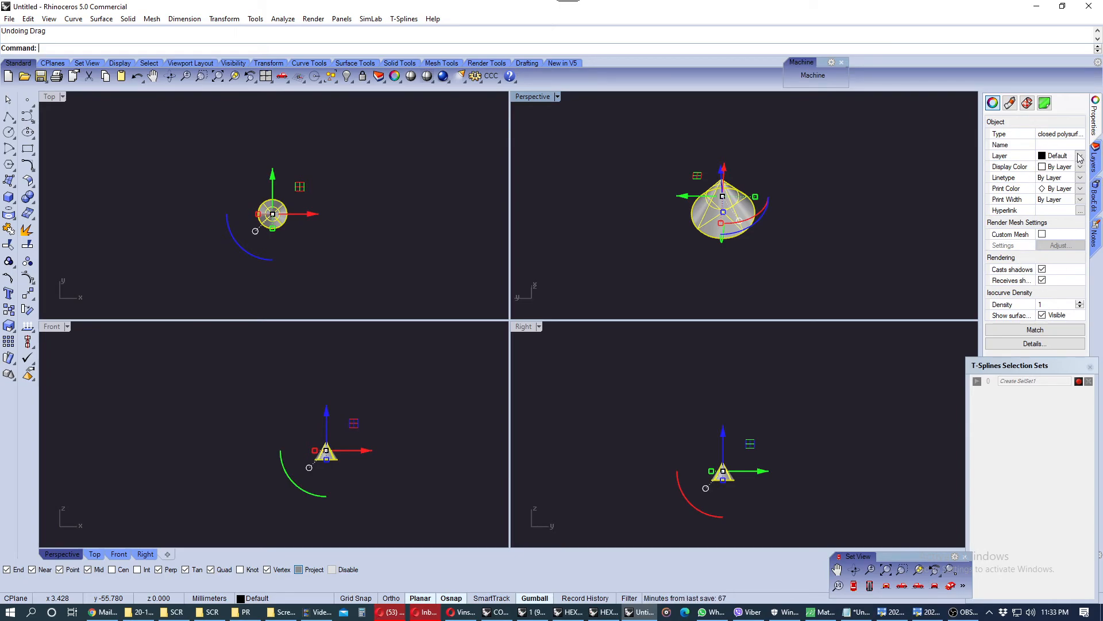
Browse the selected cone's Material, Texture Mapping and Object property pages
click(1012, 105)
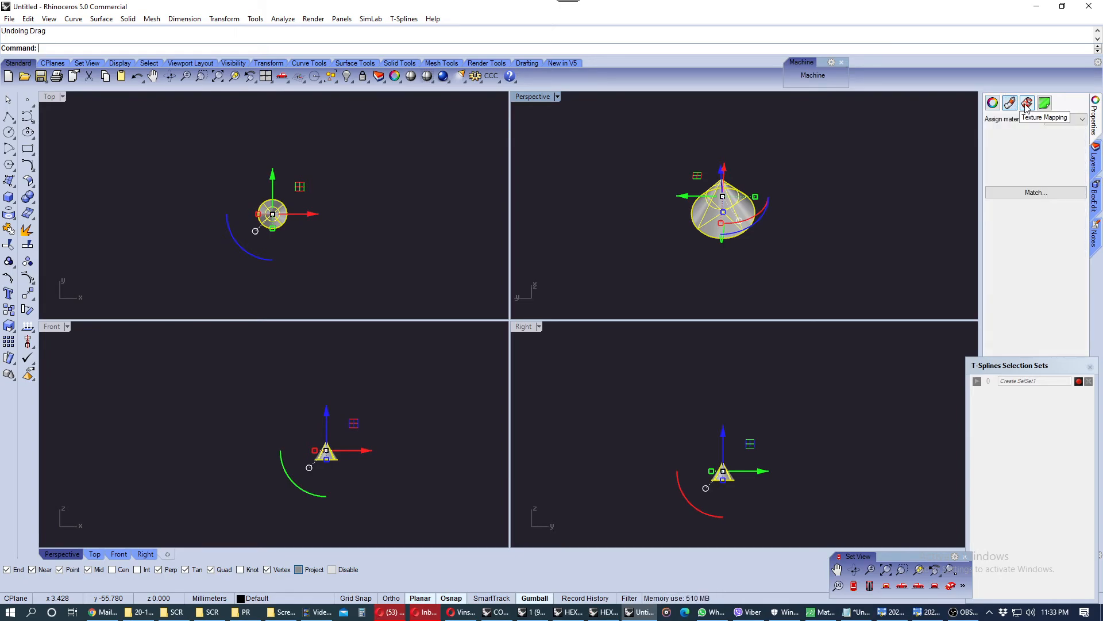
click(1027, 104)
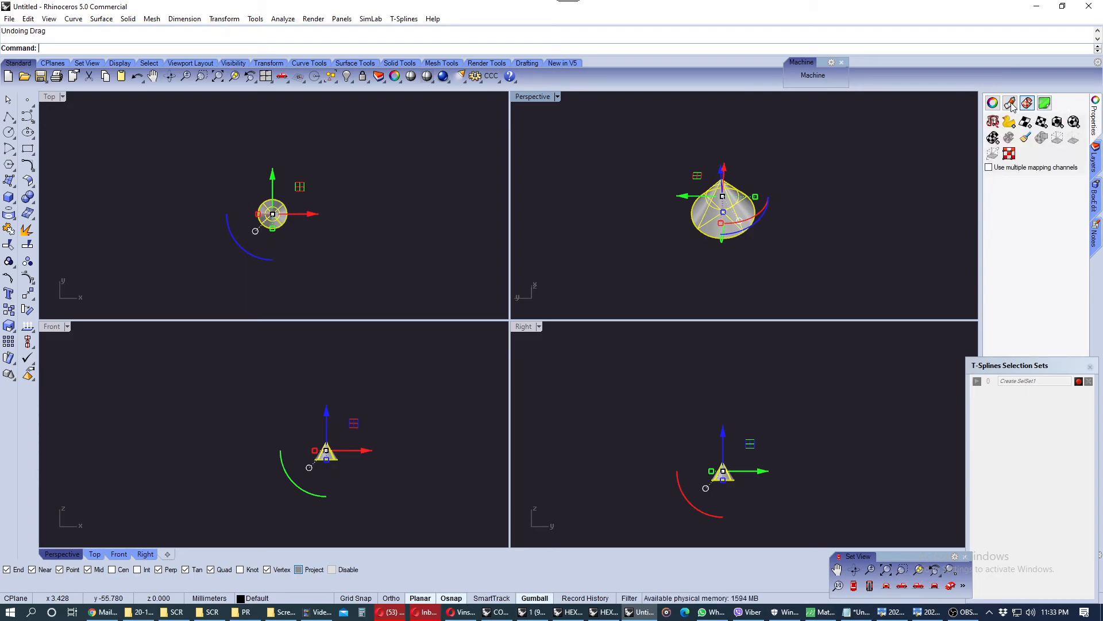
click(1011, 104)
click(994, 104)
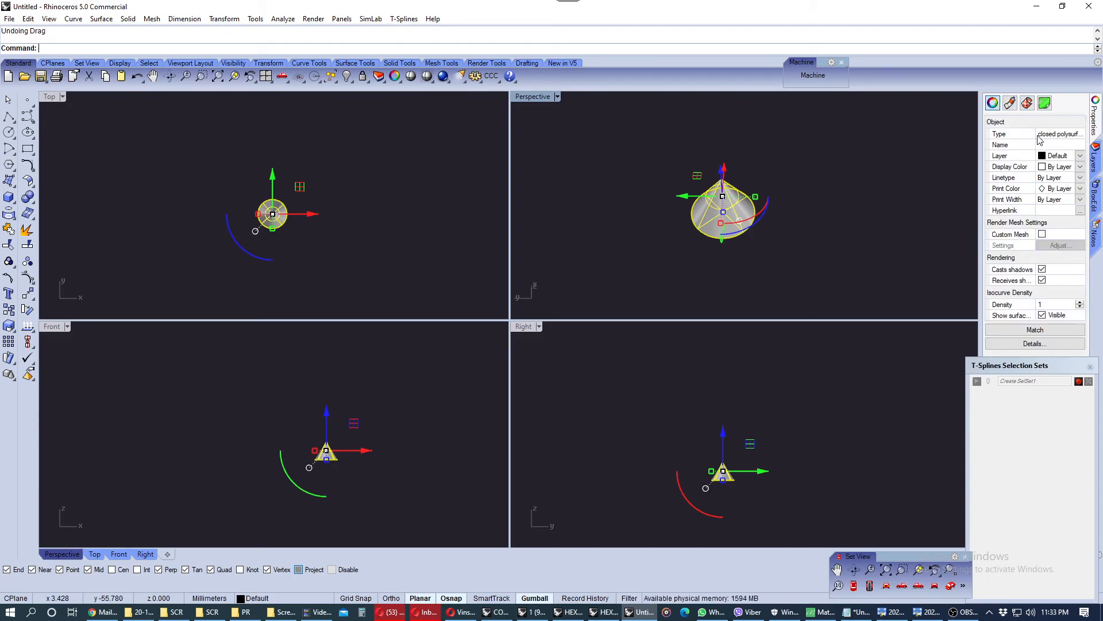
Move the cone from the Default layer to Layer 03
click(1096, 157)
mouse_move(856, 180)
right_down()
mouse_move(841, 205)
mouse_move(850, 152)
mouse_move(849, 196)
right_up()
click(849, 196)
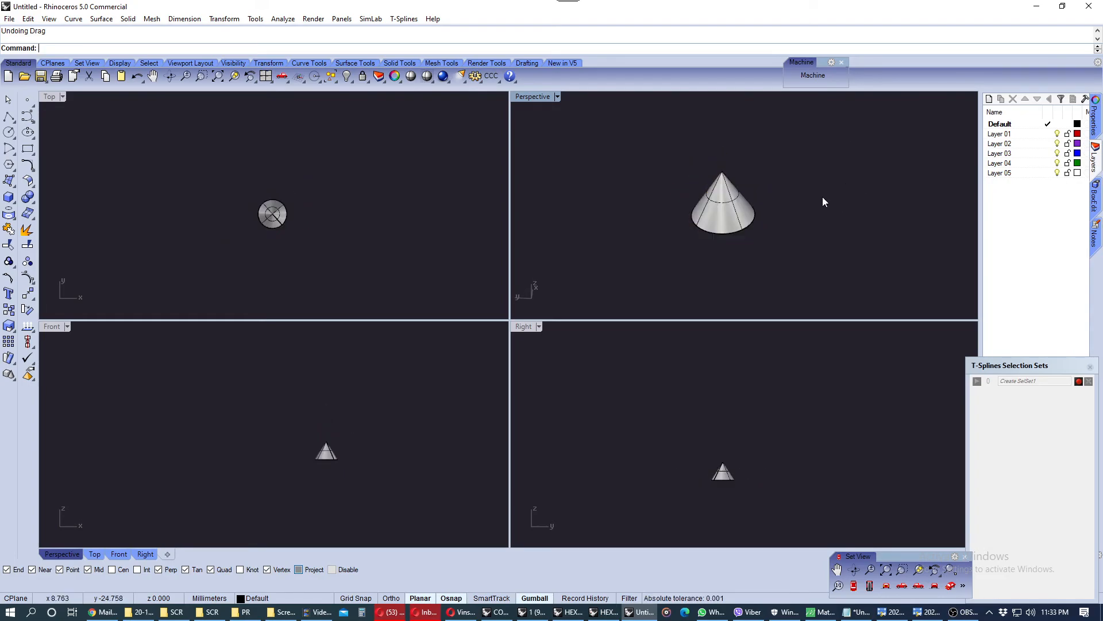
click(741, 205)
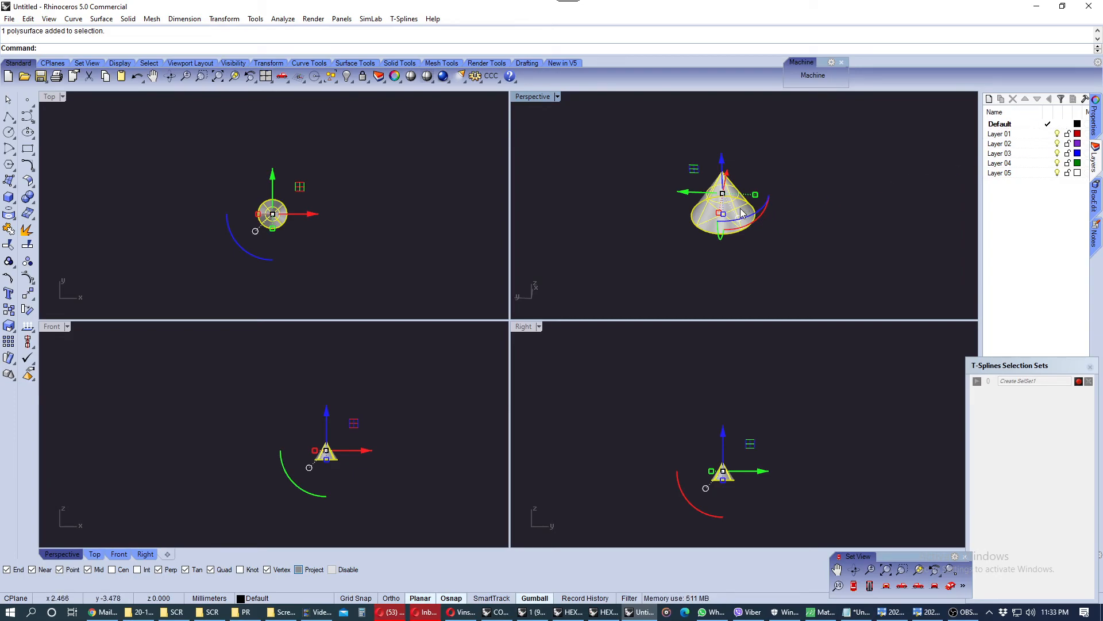
click(1006, 154)
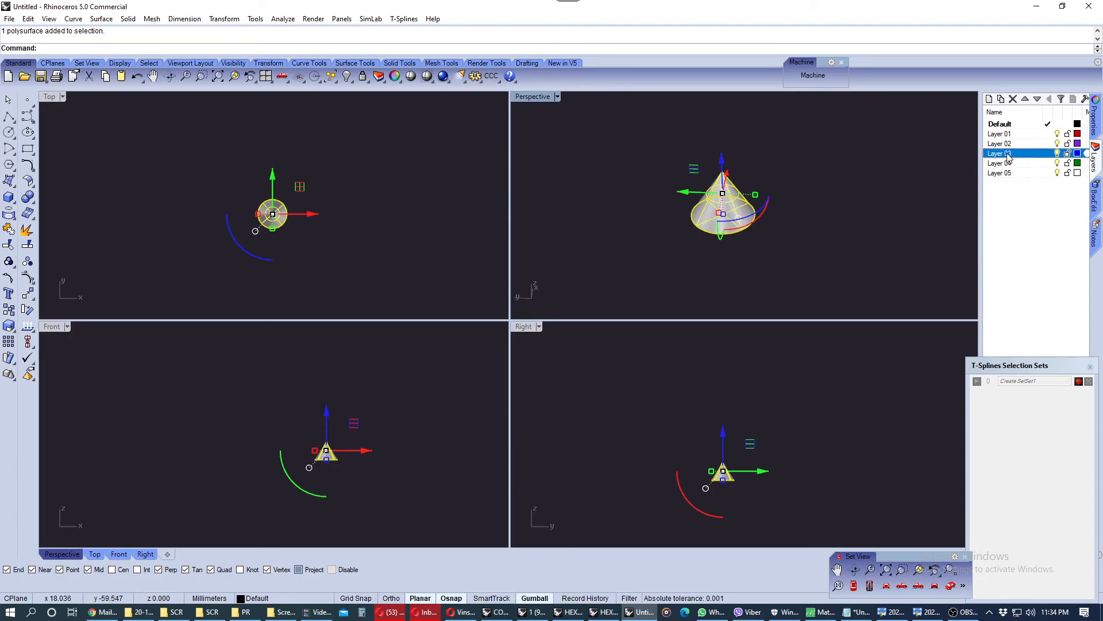
right_click(1007, 156)
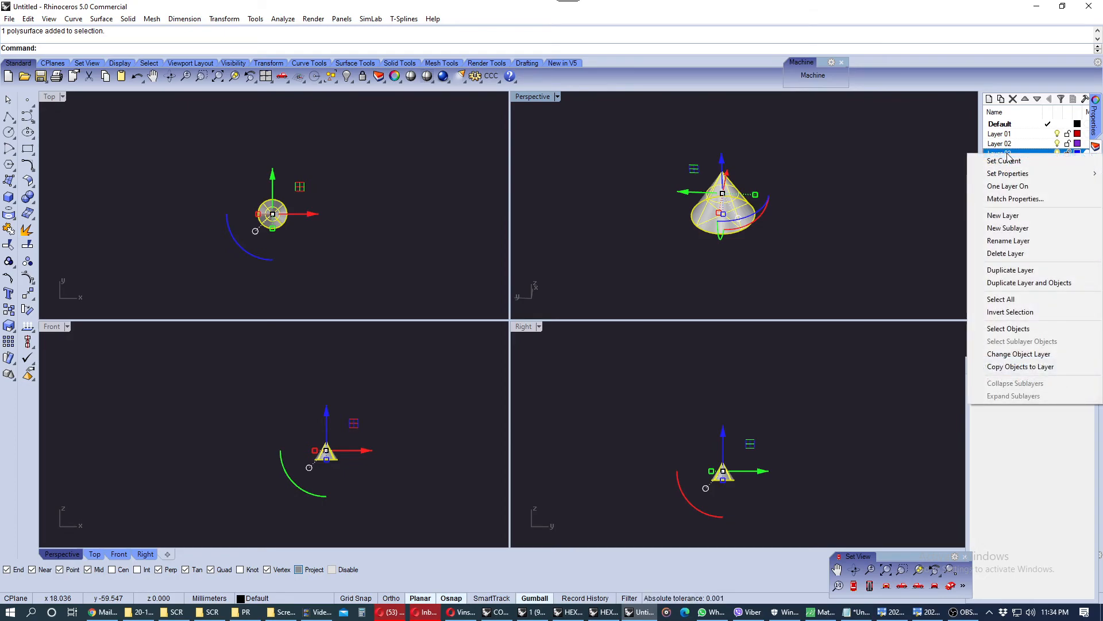
click(1027, 354)
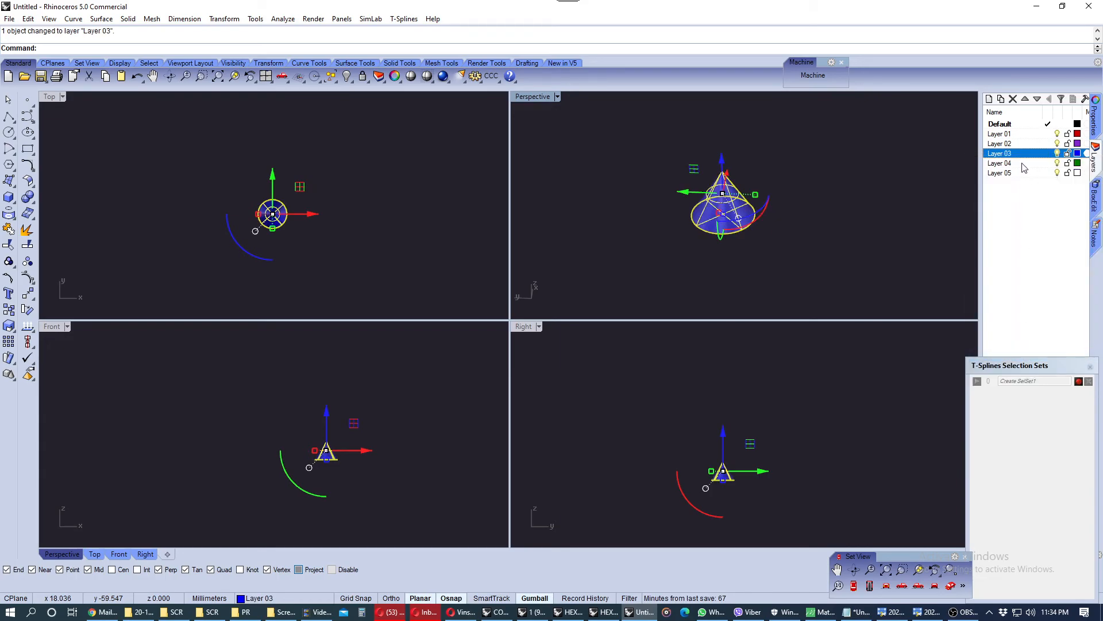
click(905, 207)
Turn Layer 03 off and back on, twice, to hide and show the cone
right_drag(734, 228, 734, 204)
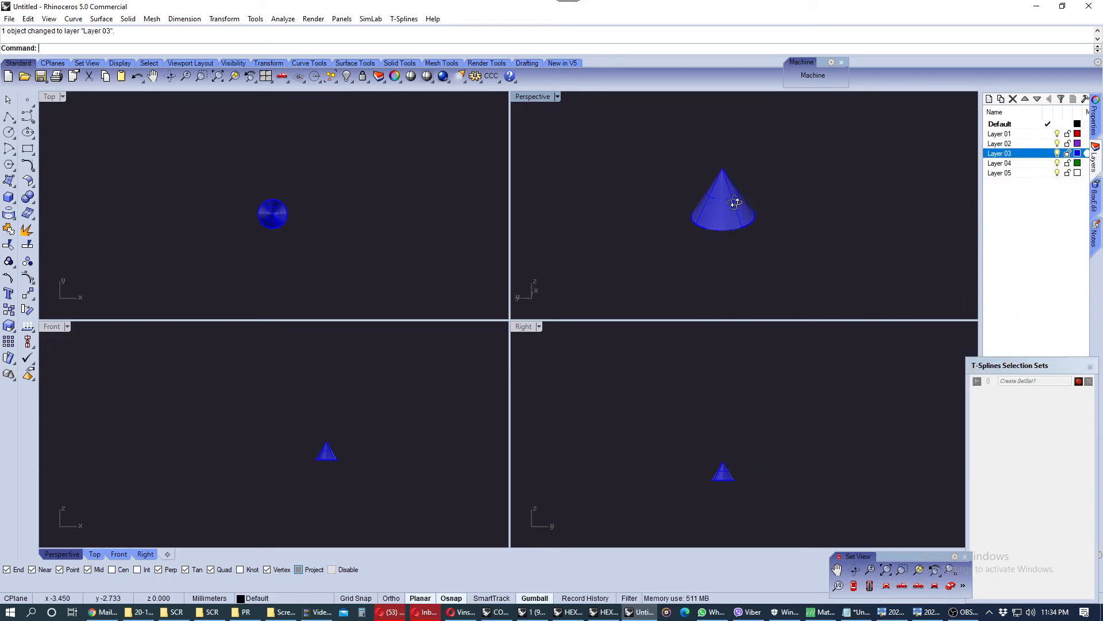
scroll(736, 183, up, 4)
scroll(738, 182, up, 1)
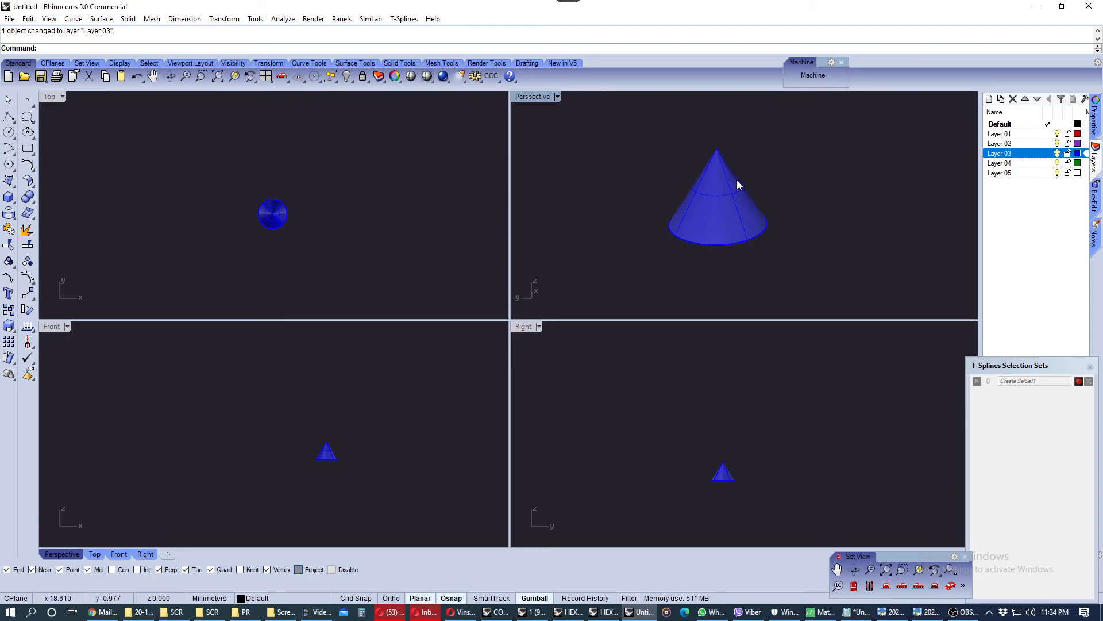
click(1058, 153)
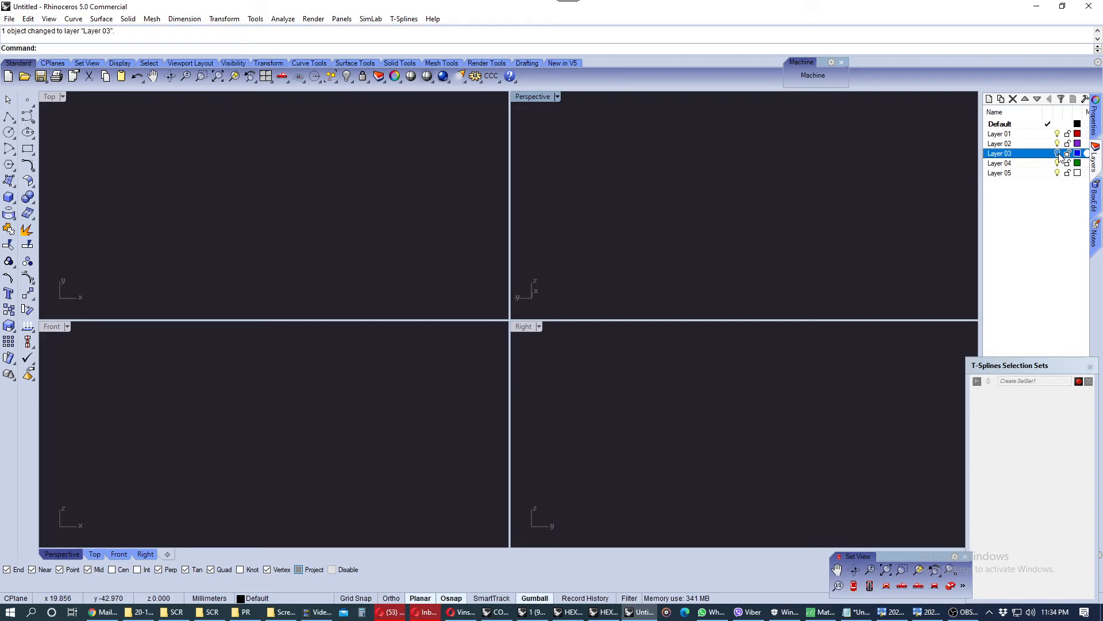
click(1058, 153)
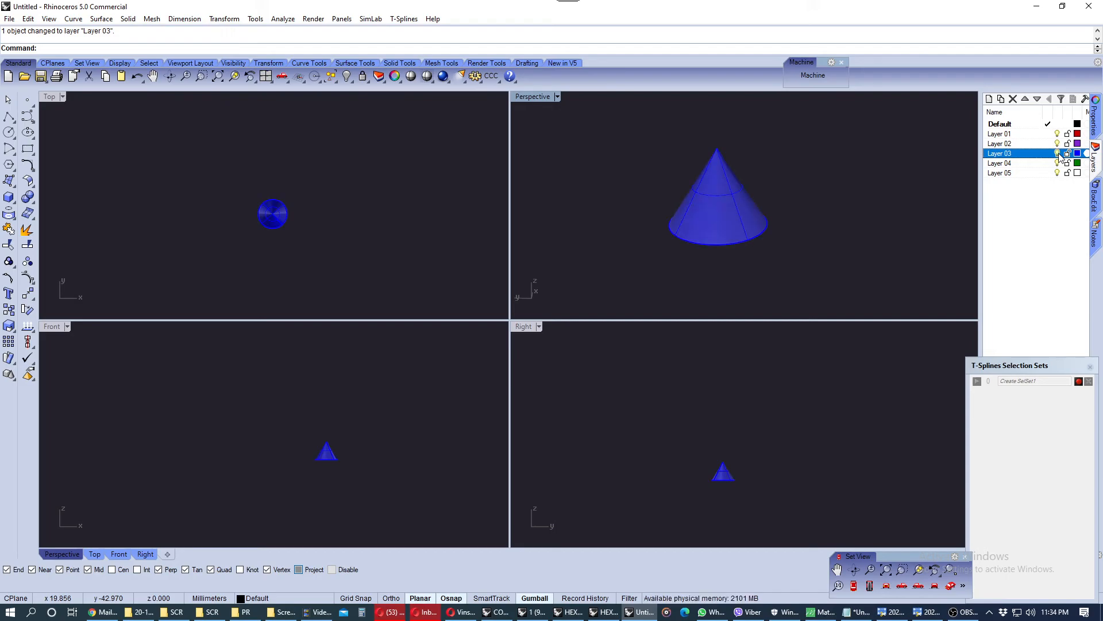
click(1058, 153)
click(1058, 153)
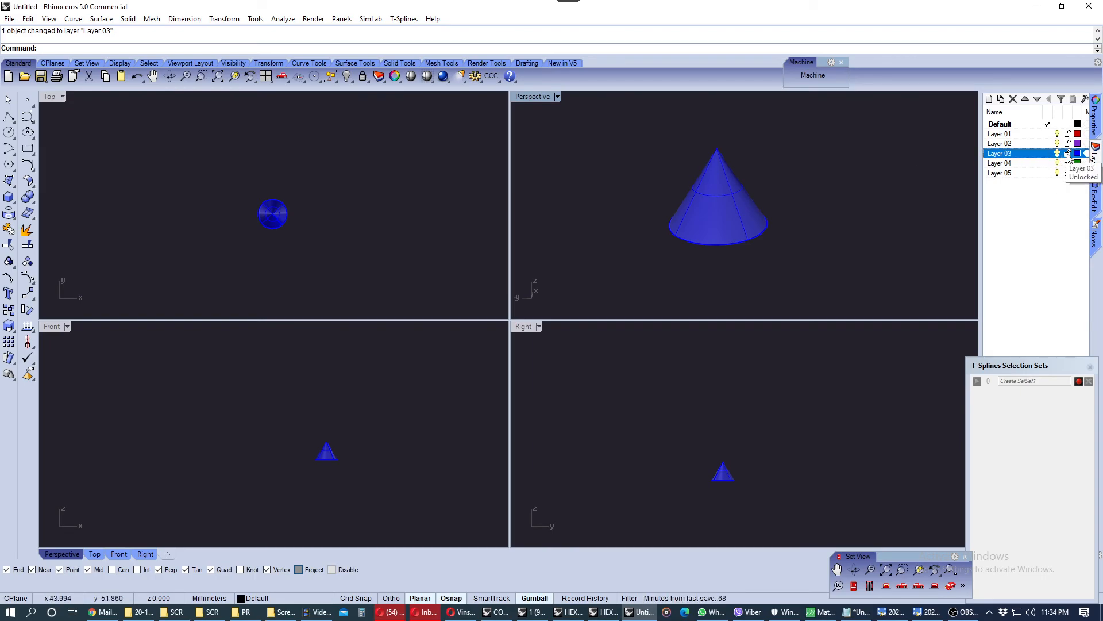
Lock Layer 03 and unlock it again
click(733, 191)
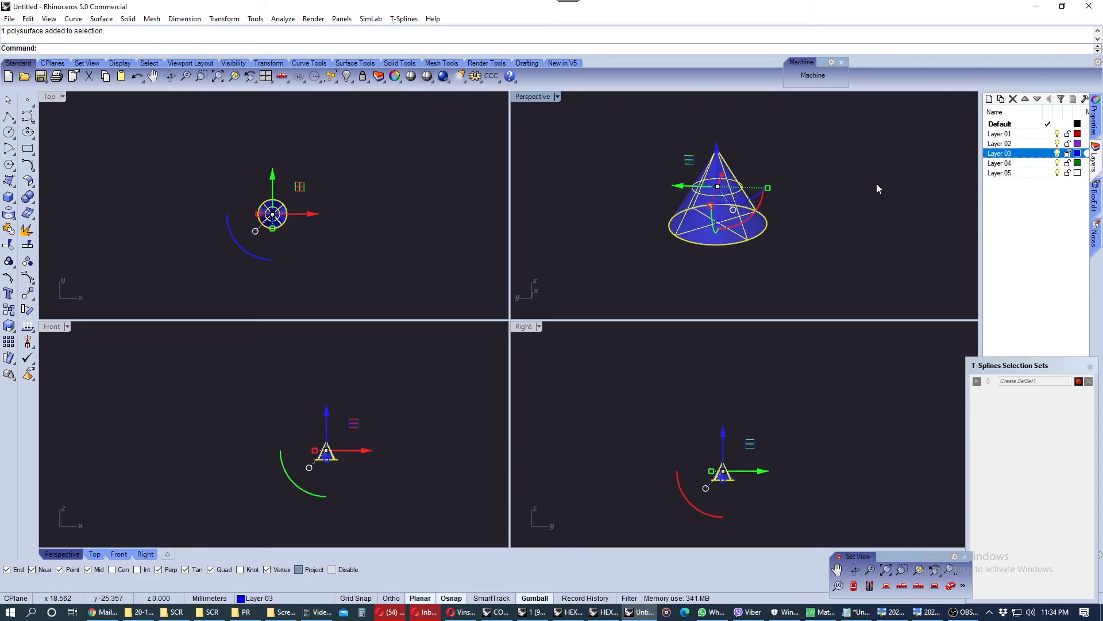
click(1067, 153)
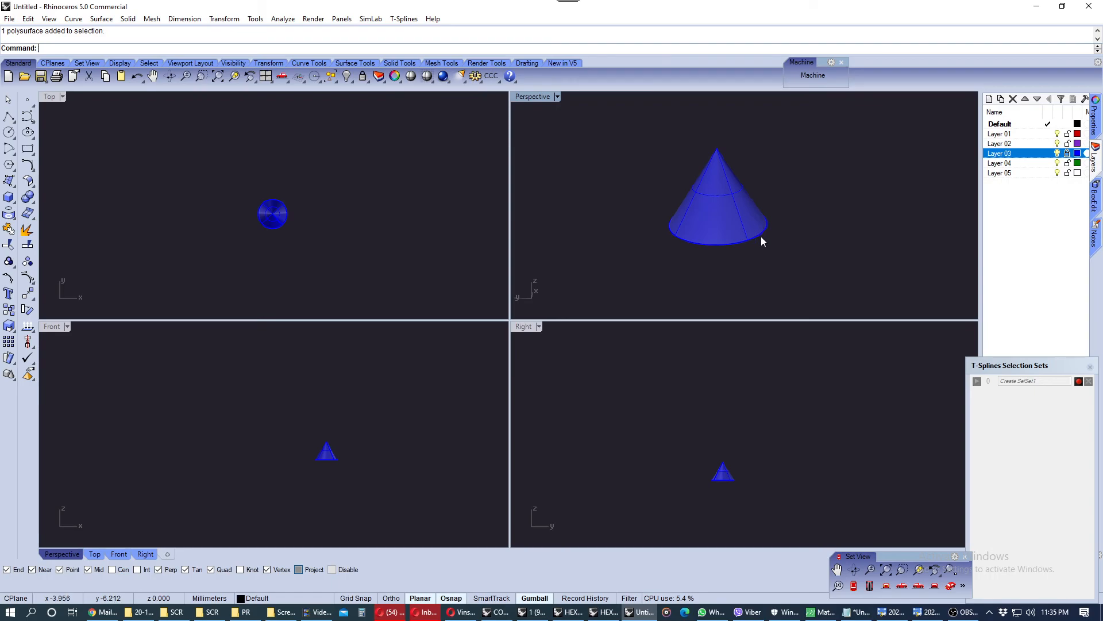
click(1068, 153)
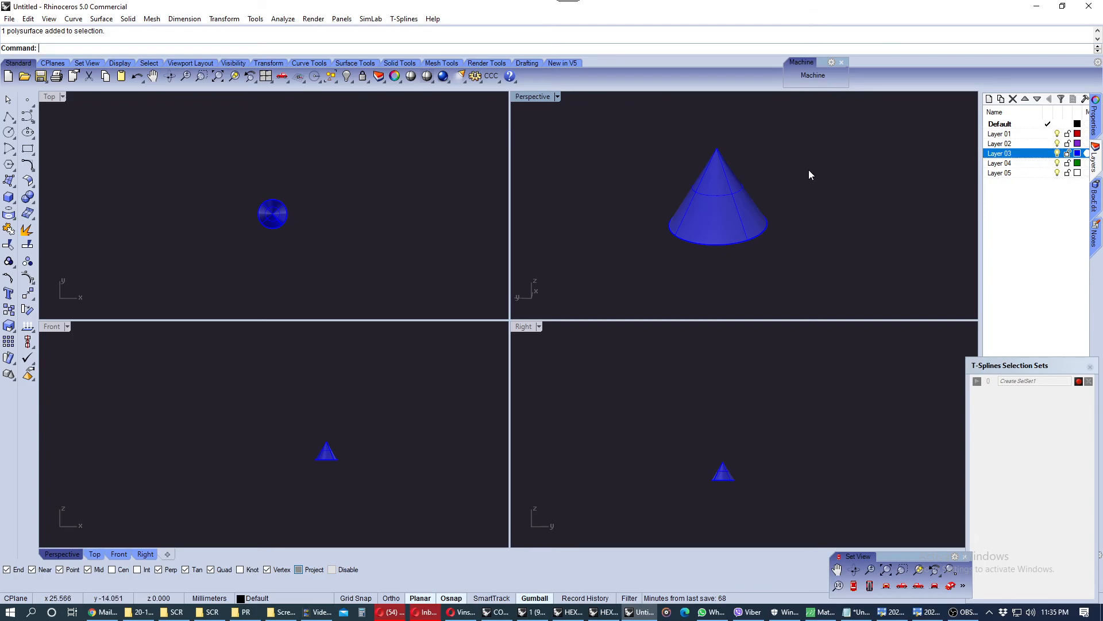
Select the cone and lock it with the Lock objects command
click(691, 201)
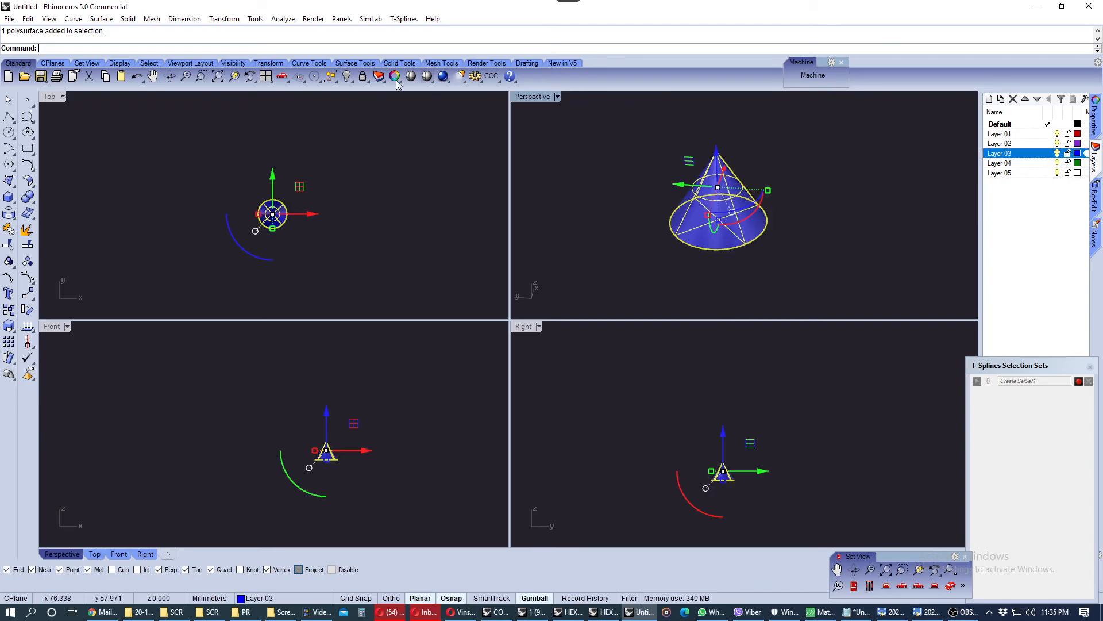
click(362, 77)
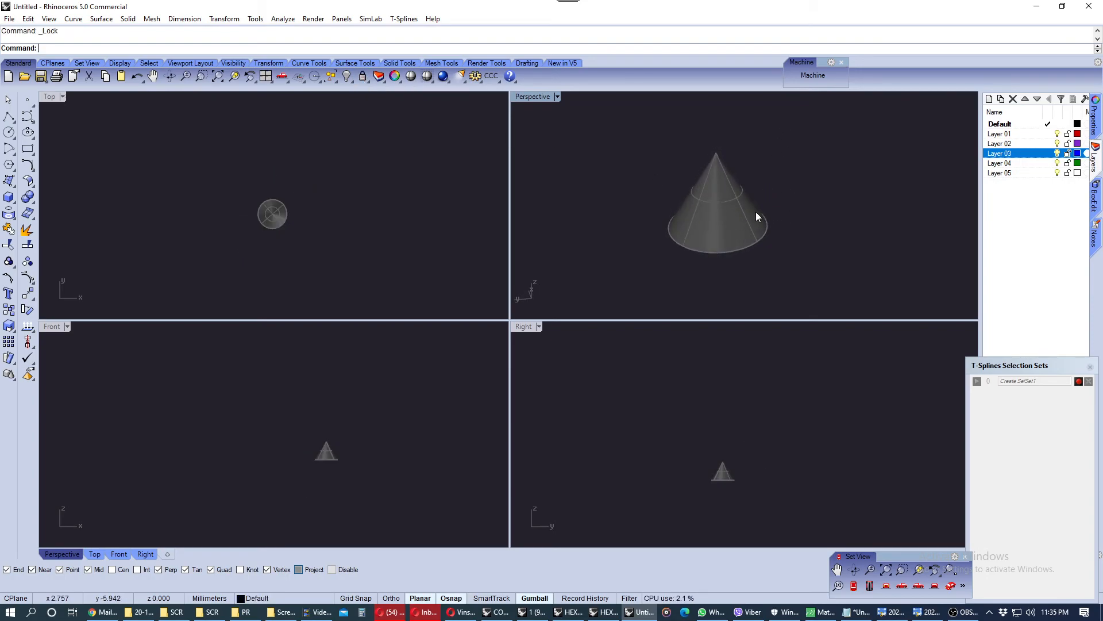
Start the Lock command and unlock the cone instead
scroll(727, 224, up, 1)
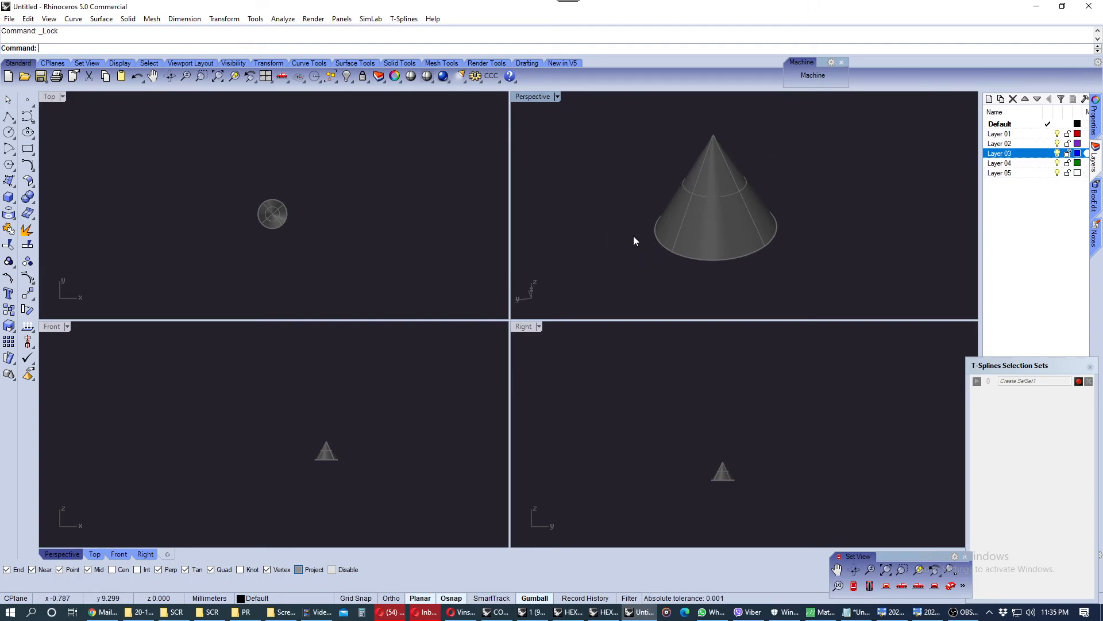
drag(827, 147, 649, 227)
click(362, 77)
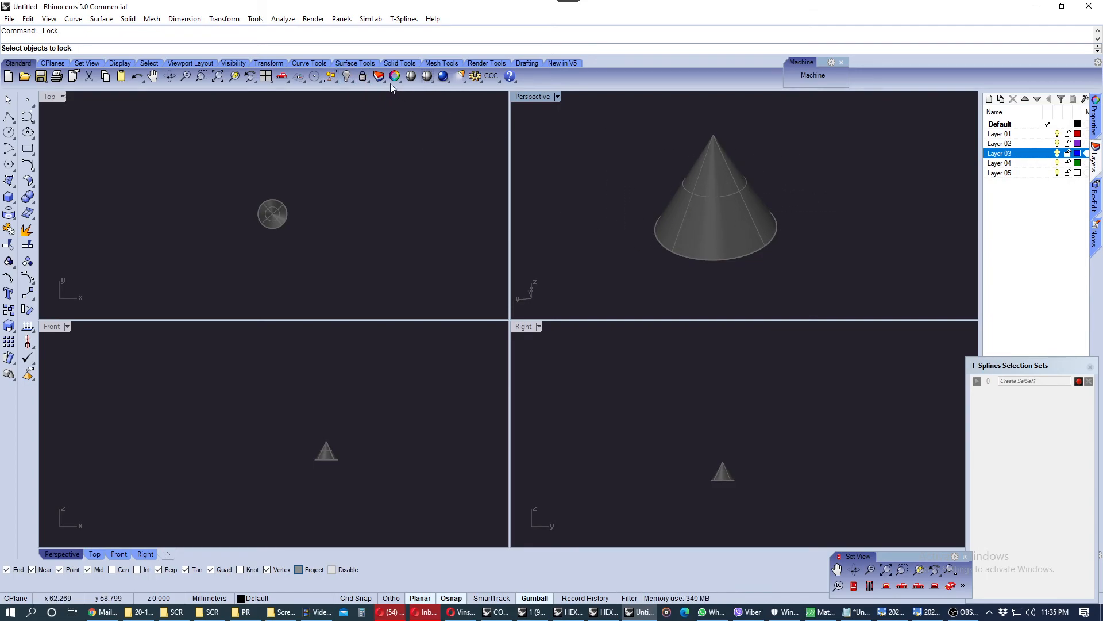
right_click(362, 77)
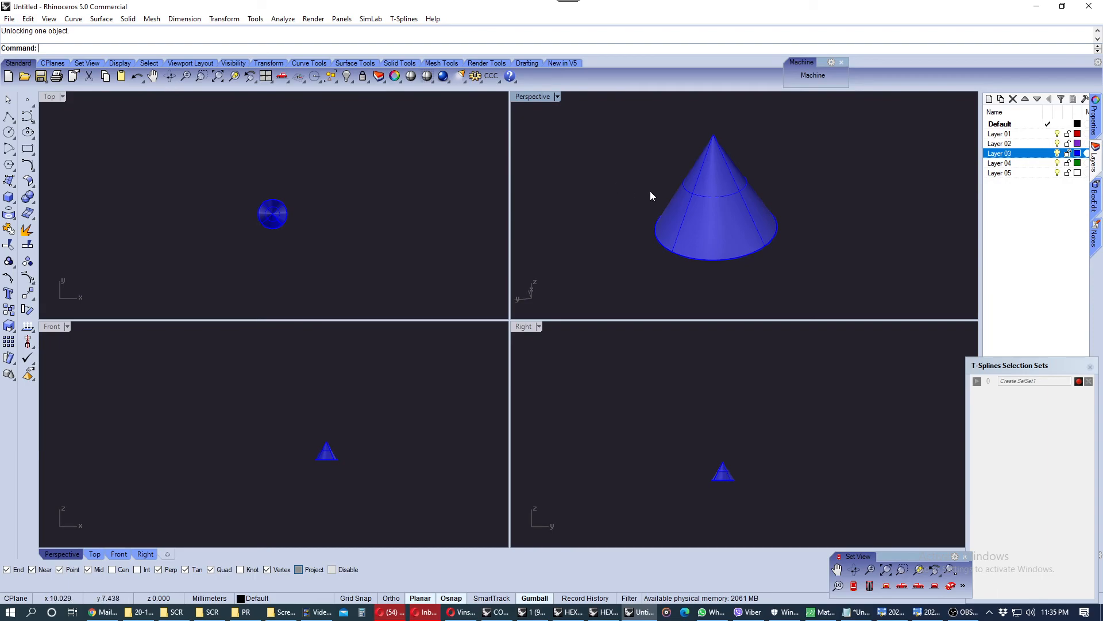
Change Layer 03's colour to Orange
click(1078, 154)
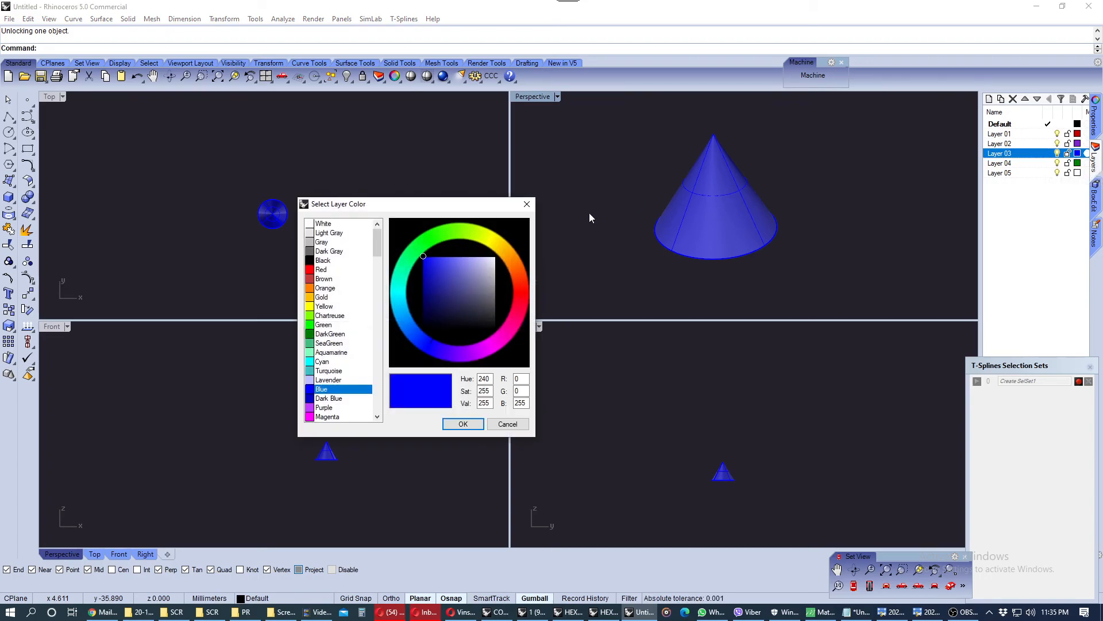
click(324, 309)
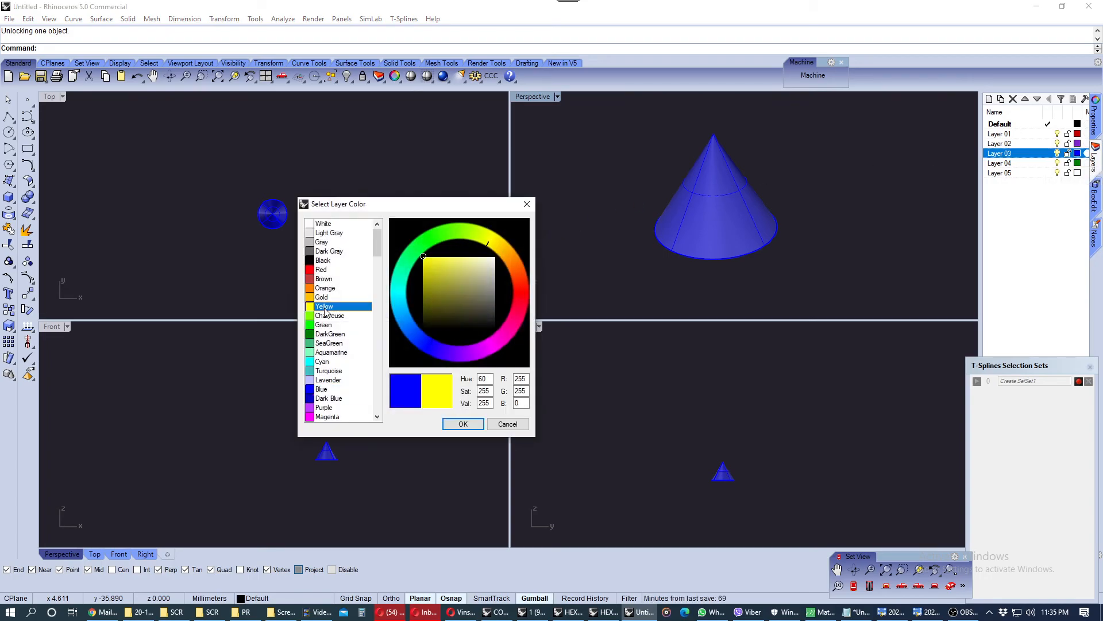
click(324, 289)
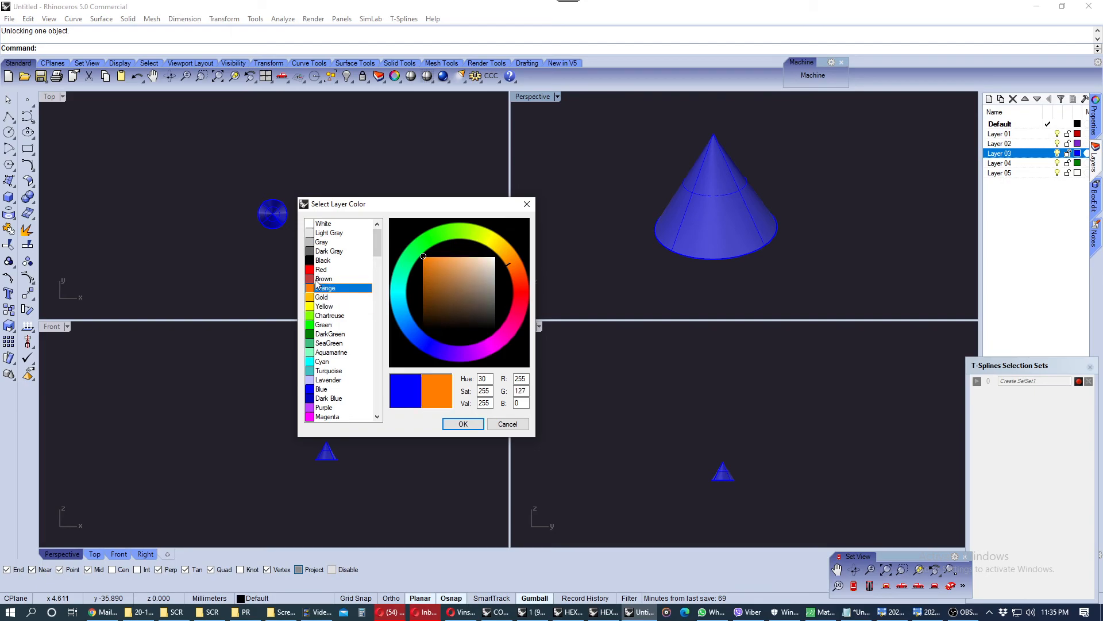
click(462, 424)
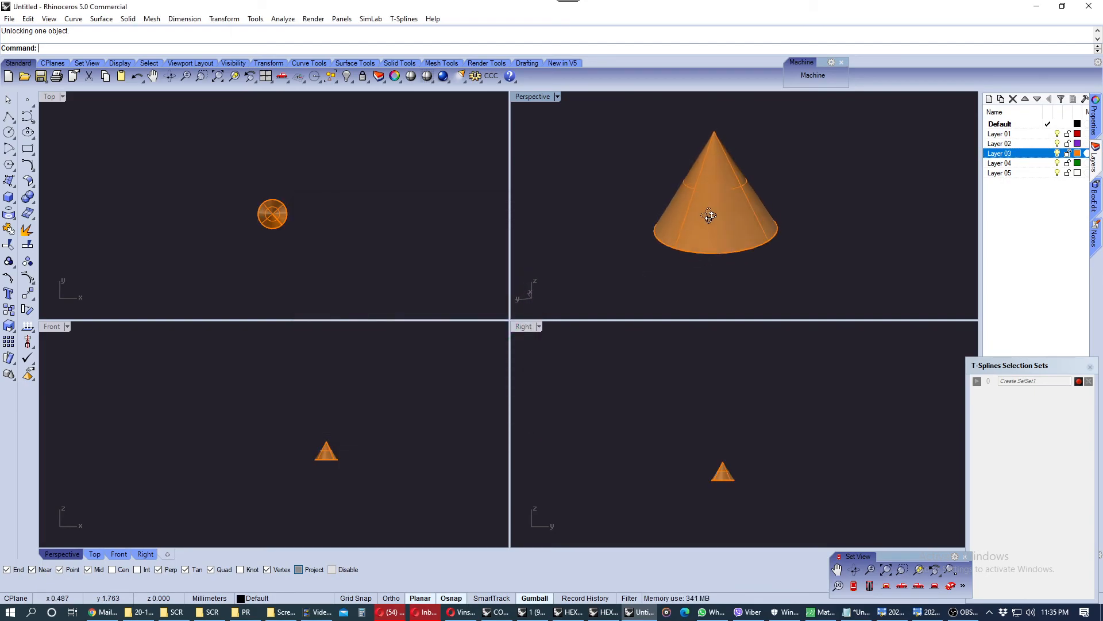
Change Layer 03's colour to a custom green with RGB 8, 140, 23
click(1078, 153)
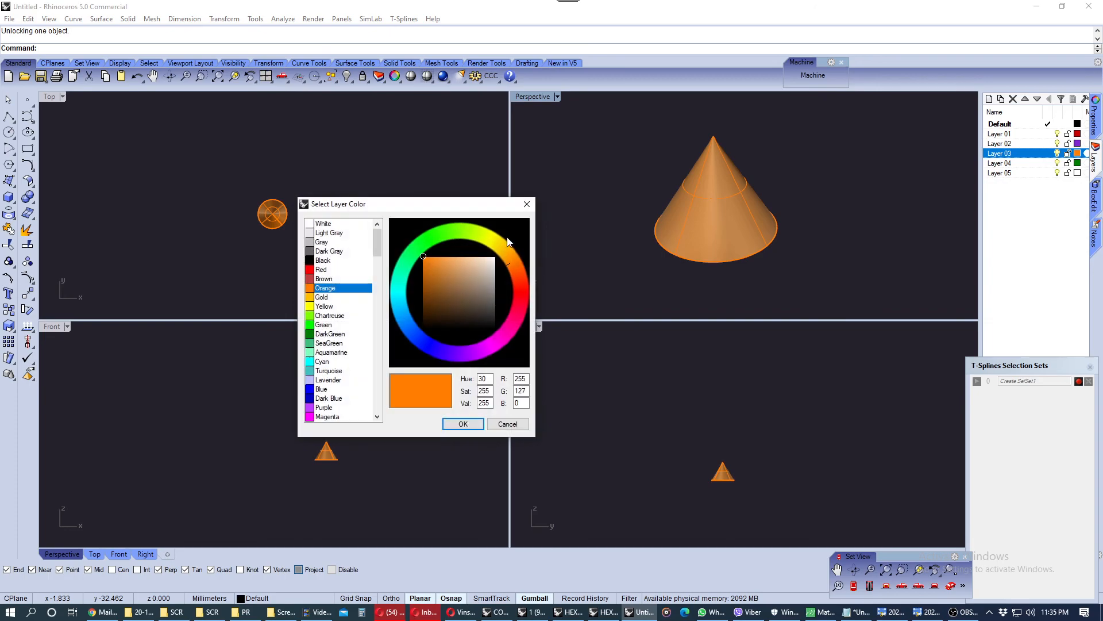
click(426, 251)
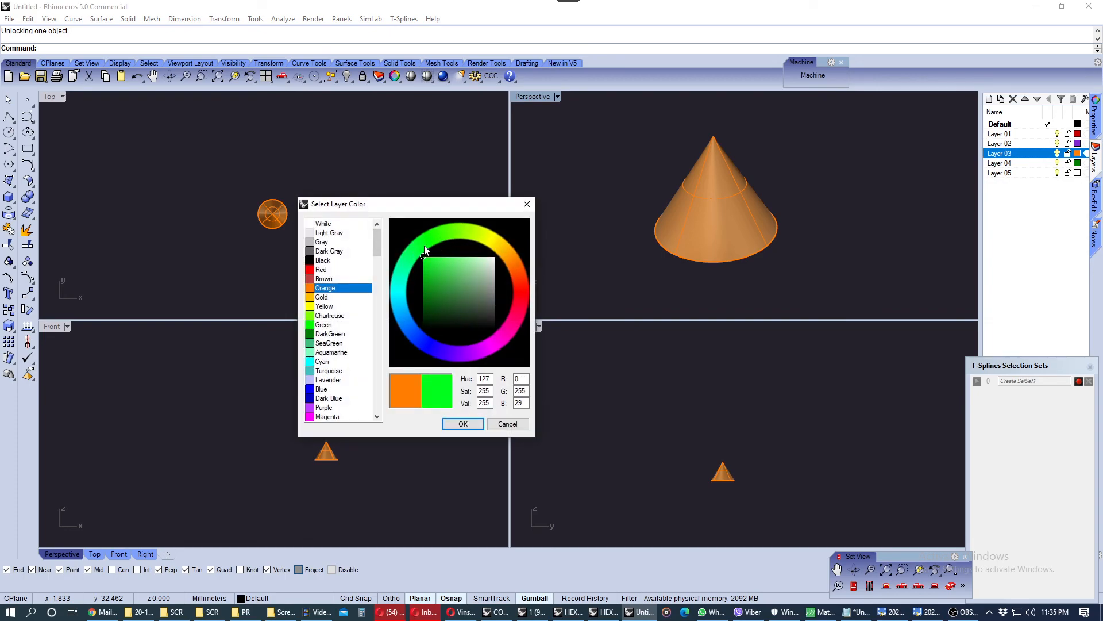
drag(433, 268, 427, 289)
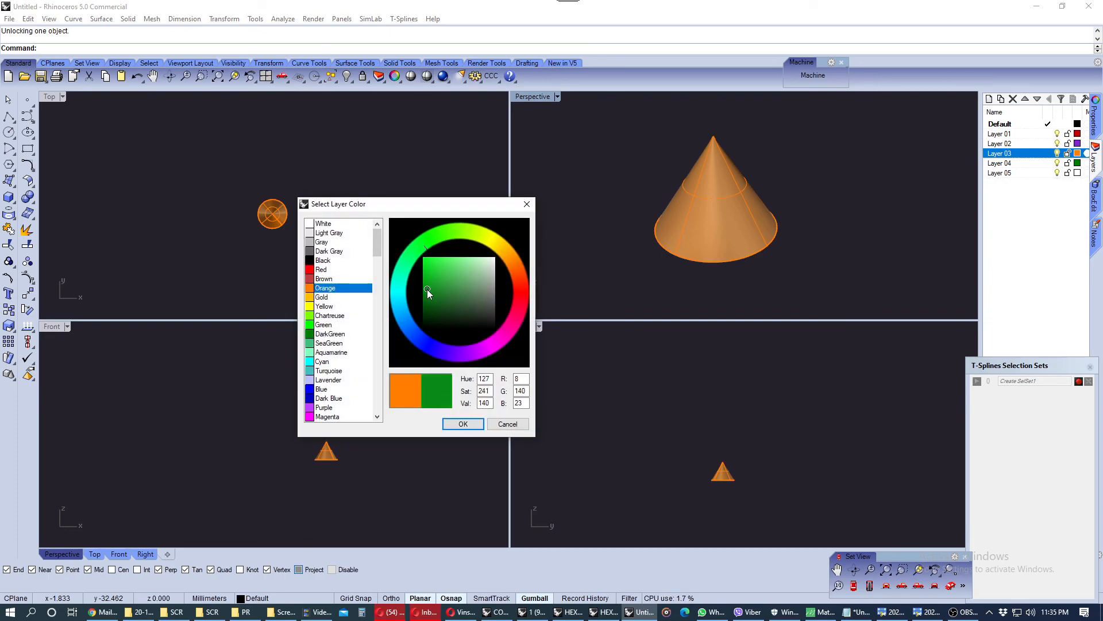
click(463, 423)
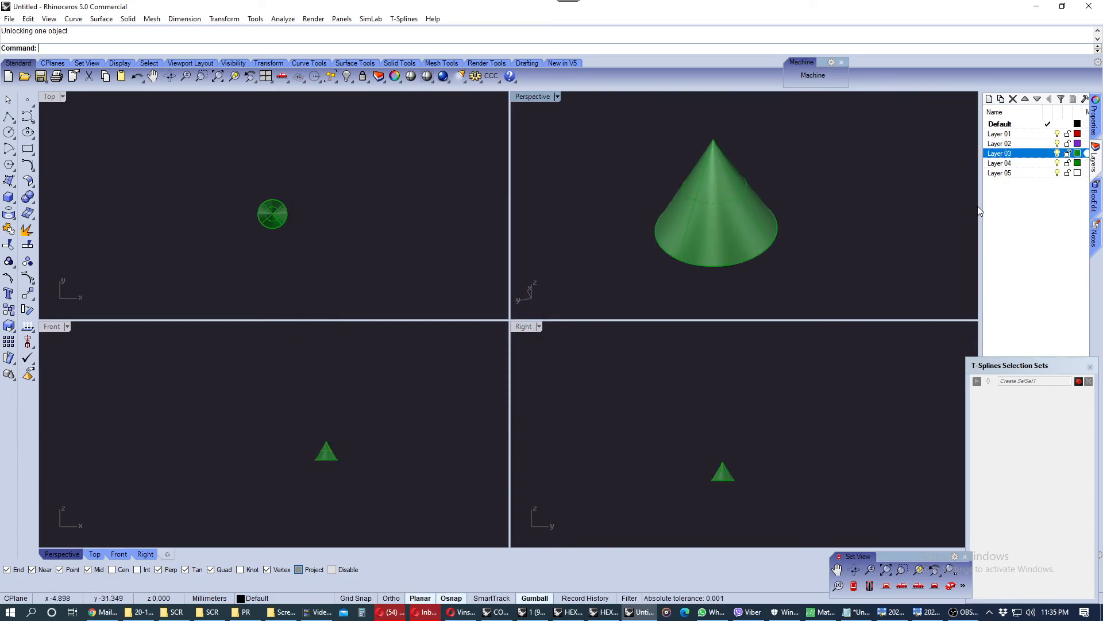
Open Layer 03's material settings, scroll through them and close the dialog
drag(980, 213, 956, 211)
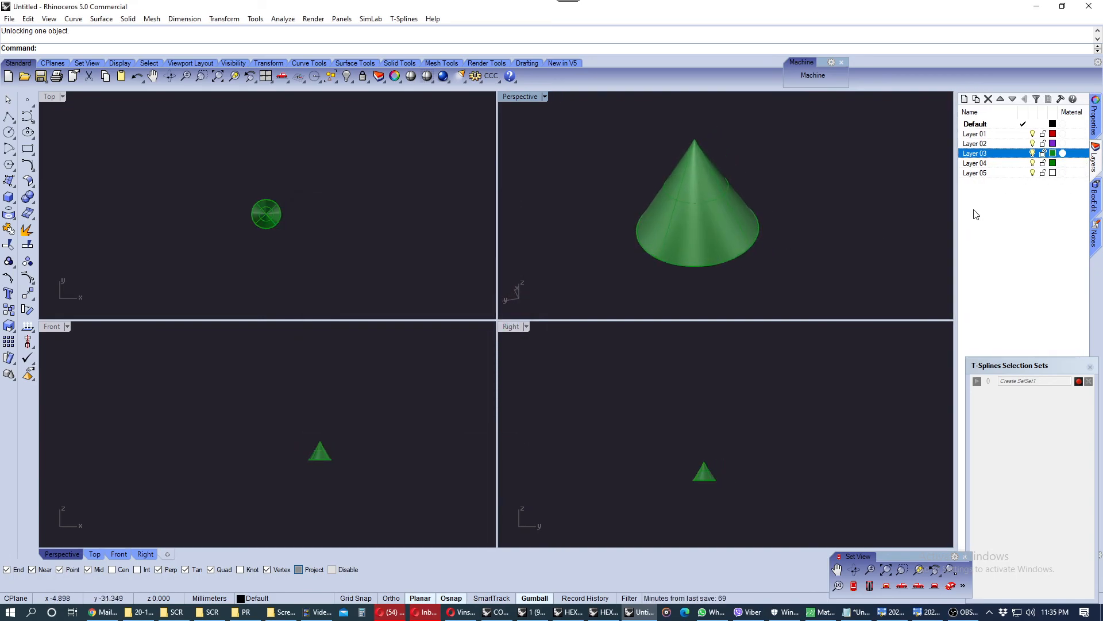
click(1064, 153)
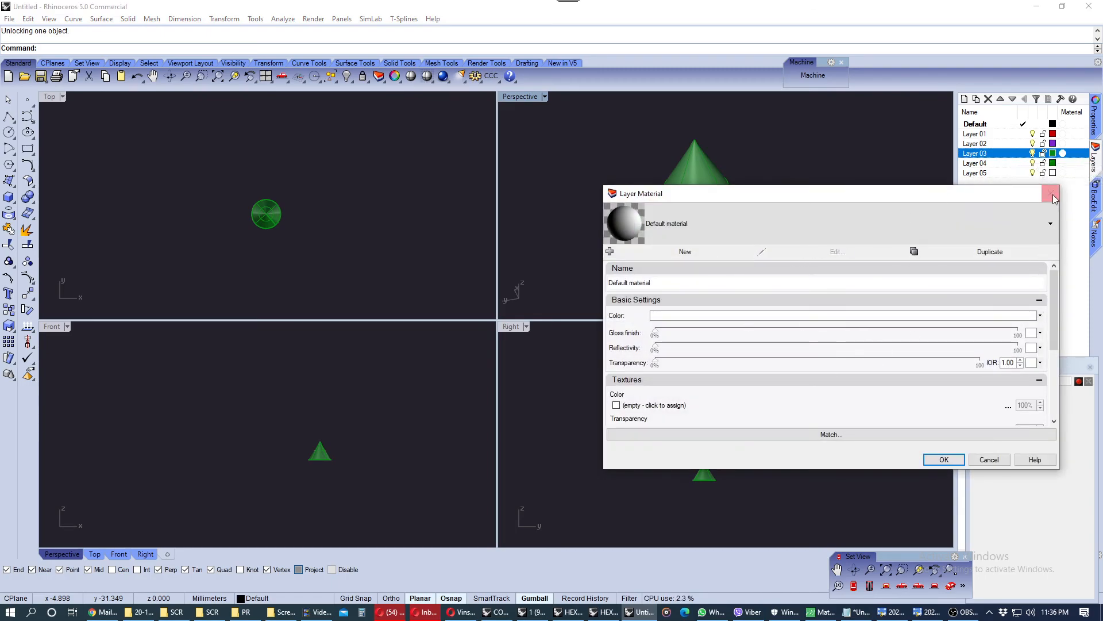
scroll(908, 370, down, 2)
scroll(920, 376, up, 2)
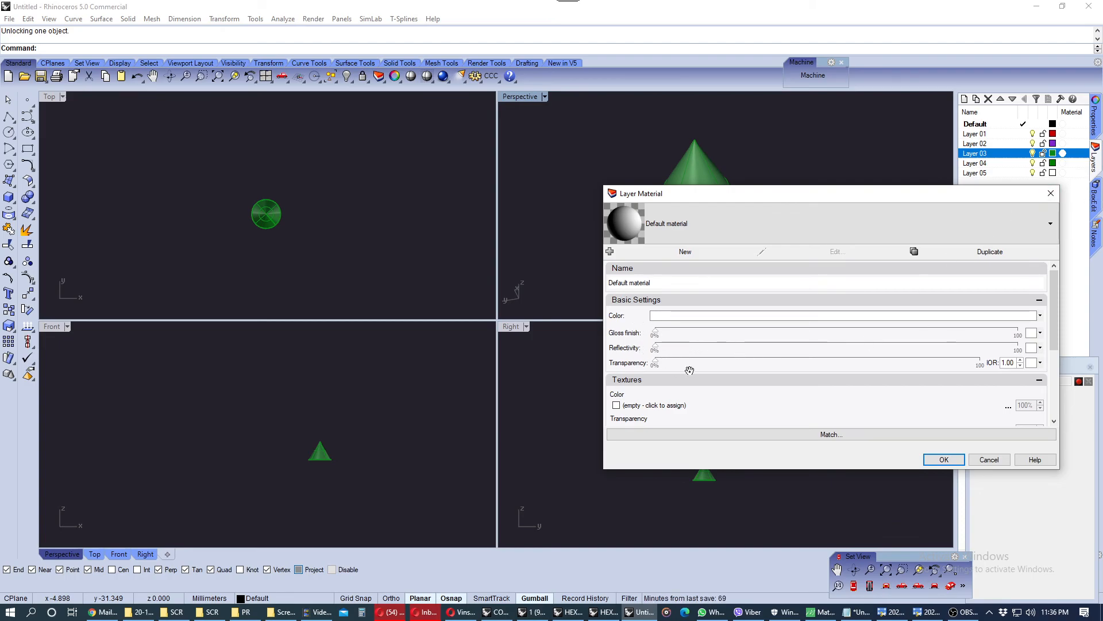
scroll(690, 370, down, 3)
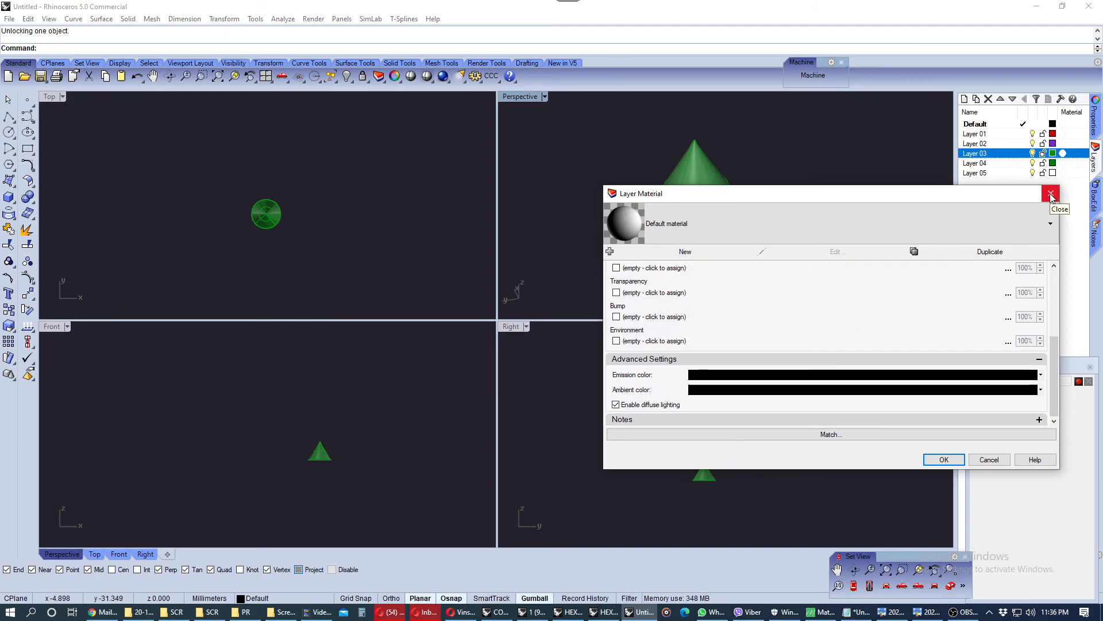
click(1051, 197)
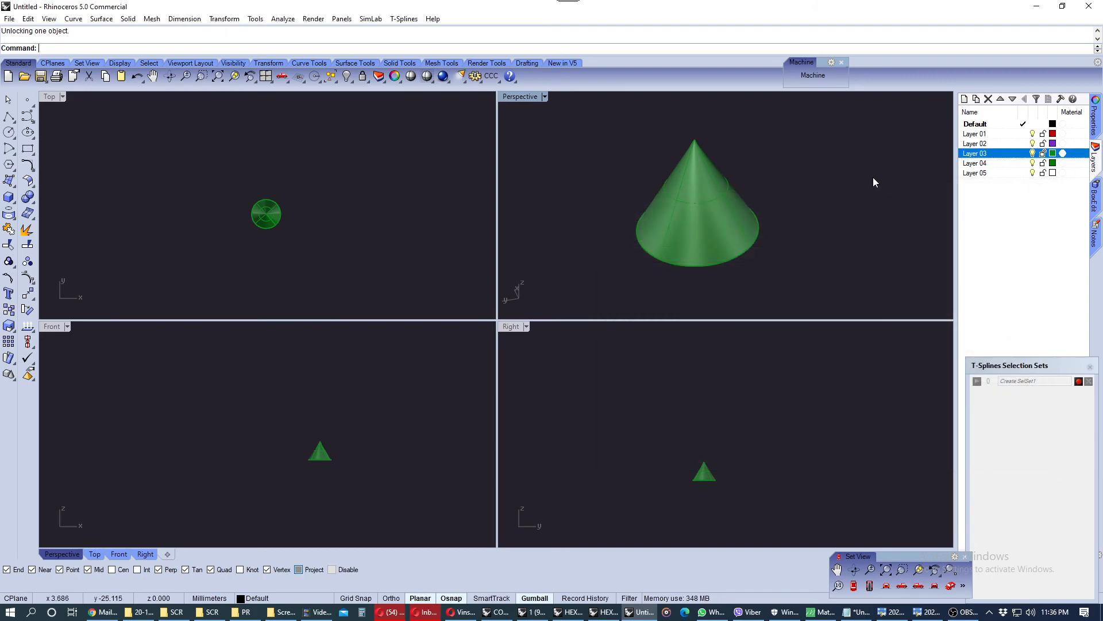
Switch the Perspective viewport to Rendered display mode and browse the rendering tool flyouts
click(433, 84)
click(474, 102)
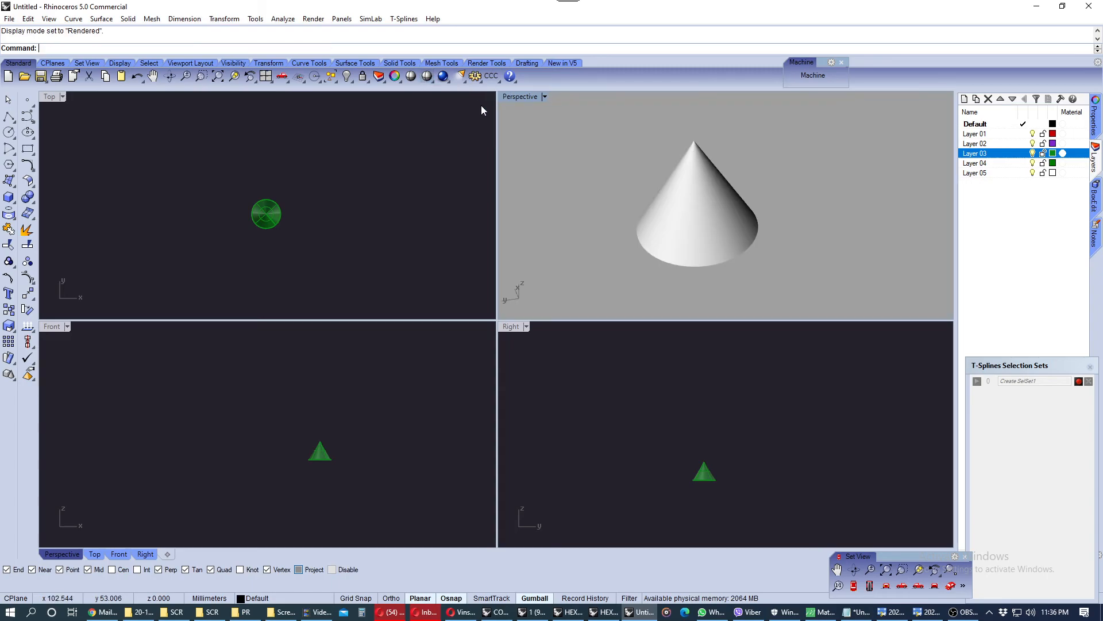
click(448, 82)
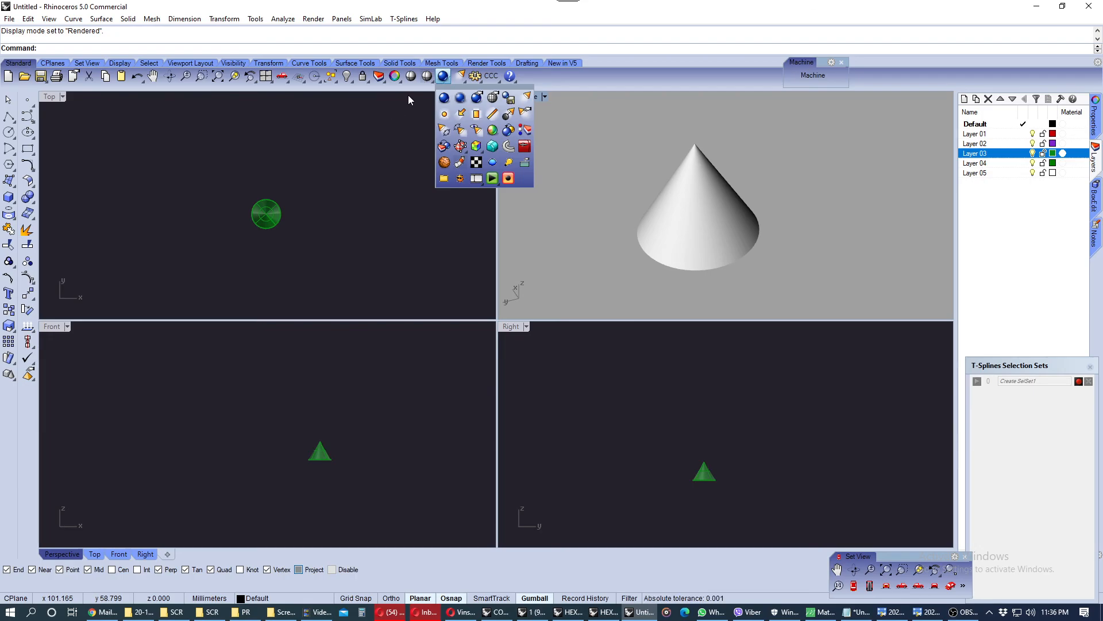
click(419, 93)
click(429, 80)
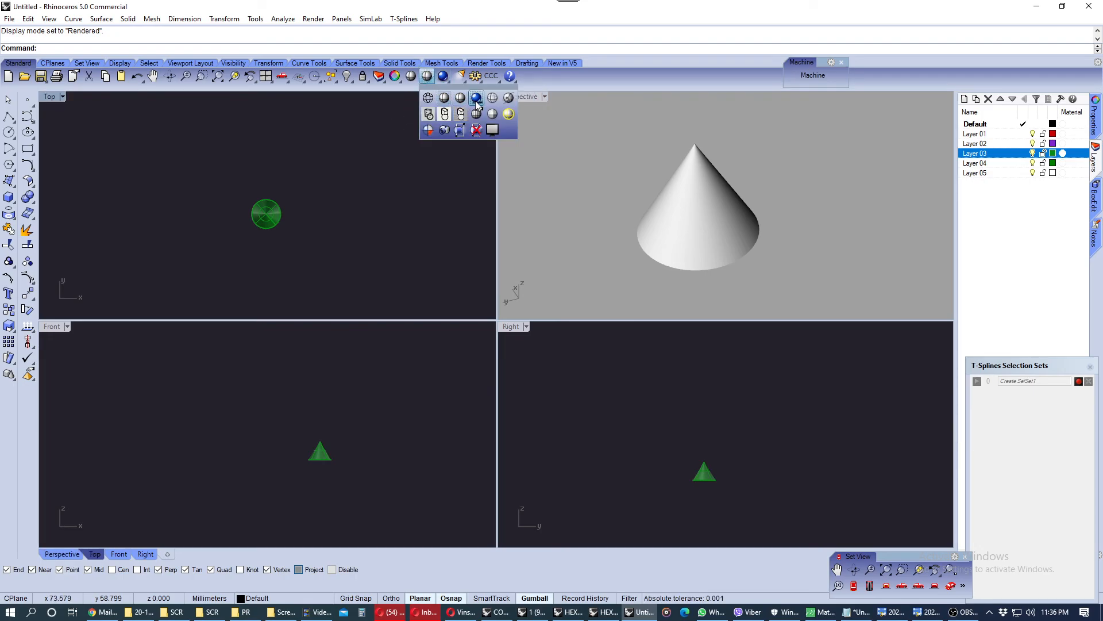
click(586, 167)
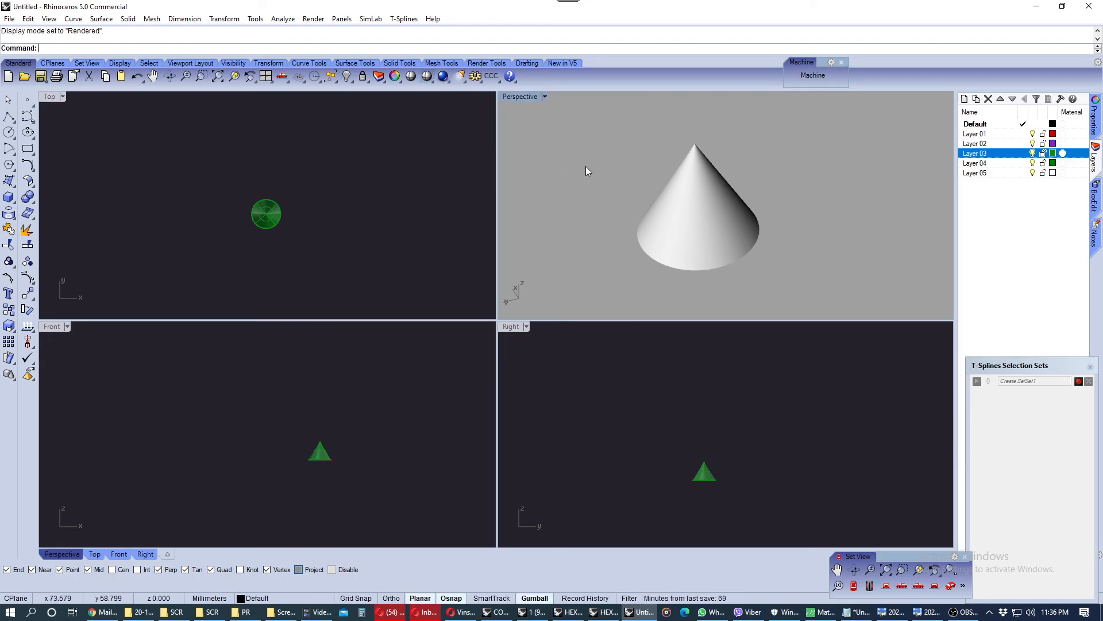
Return the Perspective viewport to Shaded display mode
click(425, 77)
click(428, 77)
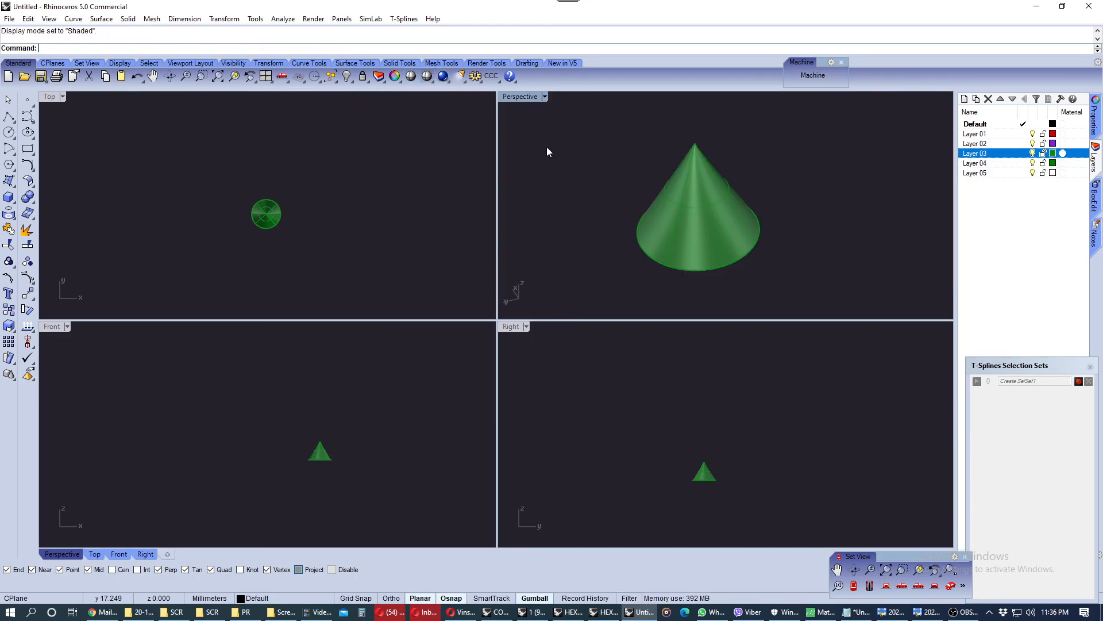
right_drag(738, 184, 747, 166)
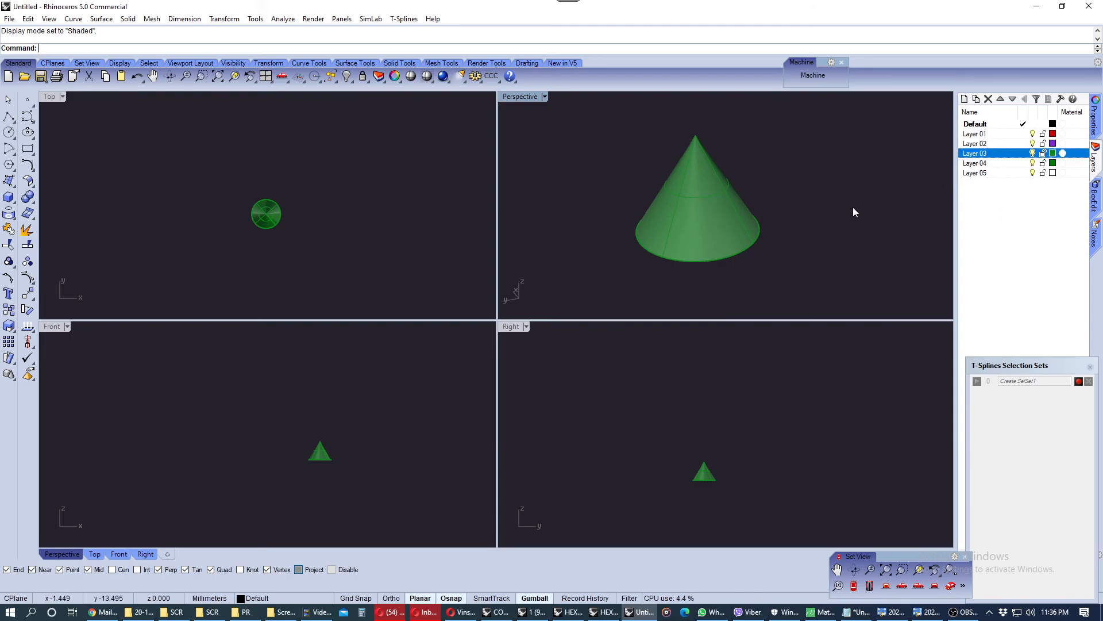
Rename Layer 03 as Cone
double_click(977, 153)
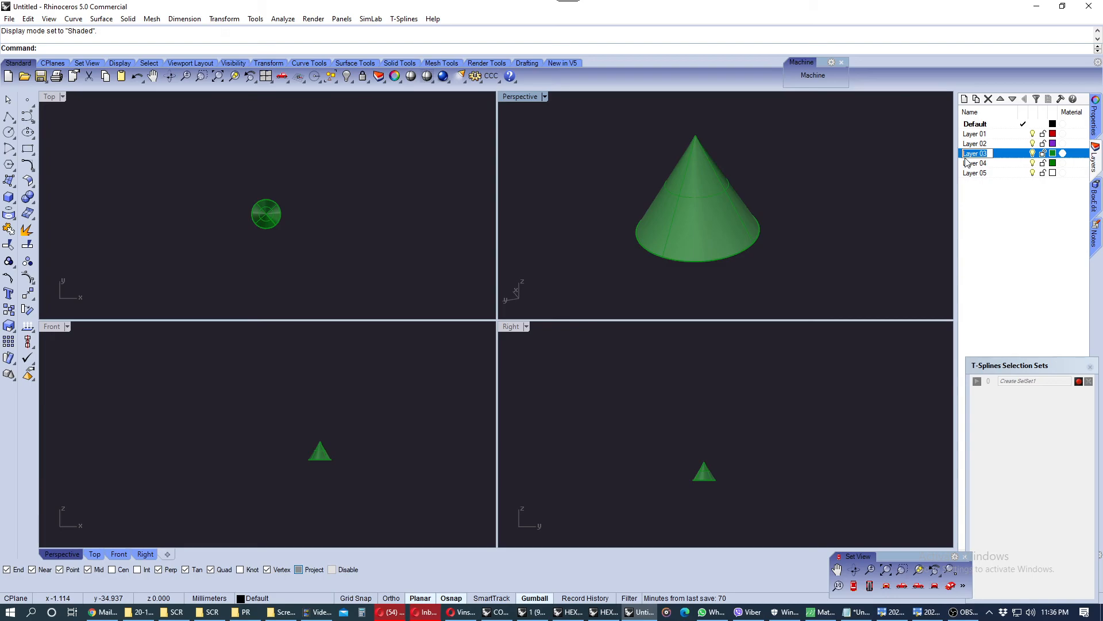
text(Cone)
key(Return)
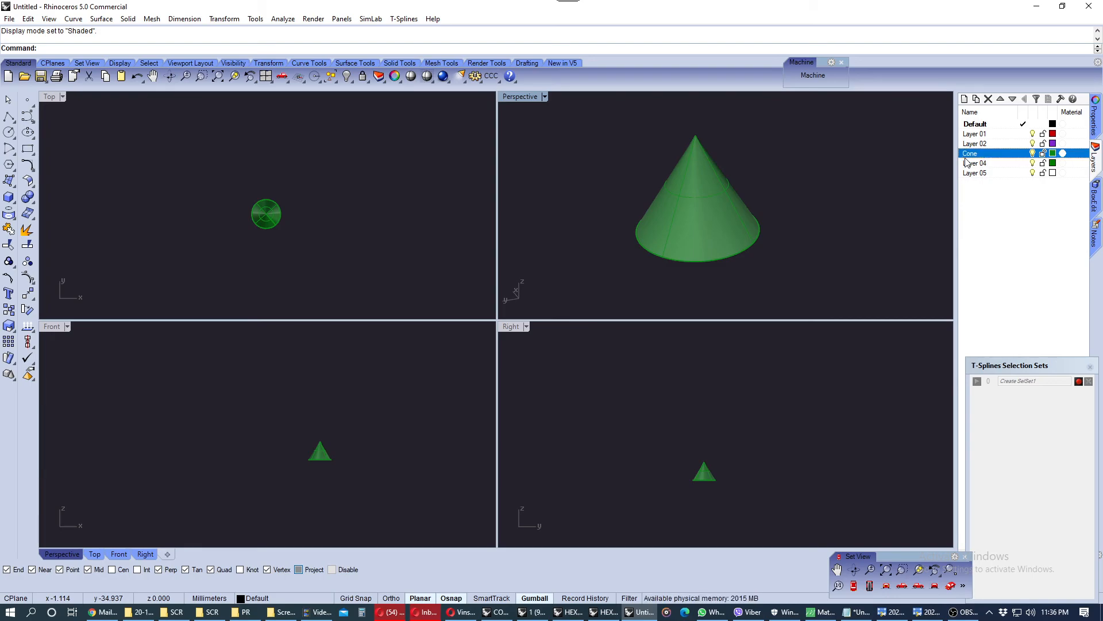
Open the transform panel, select the cone and set its Z position to 0
mouse_move(692, 222)
right_down()
mouse_move(685, 180)
mouse_move(697, 239)
mouse_move(707, 237)
right_up()
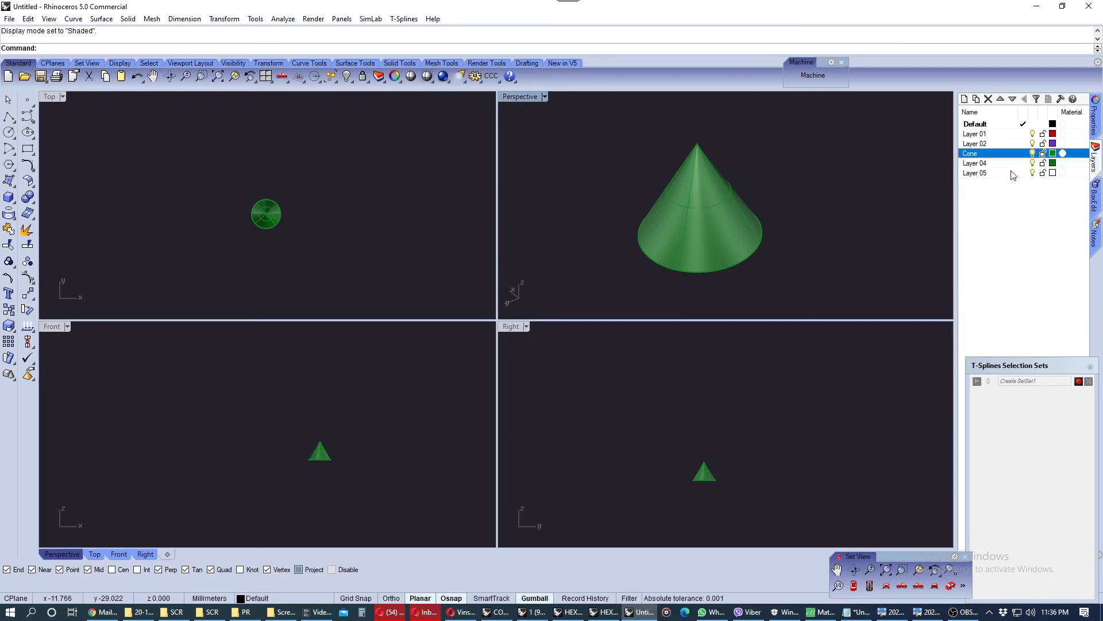
right_drag(847, 234, 850, 212)
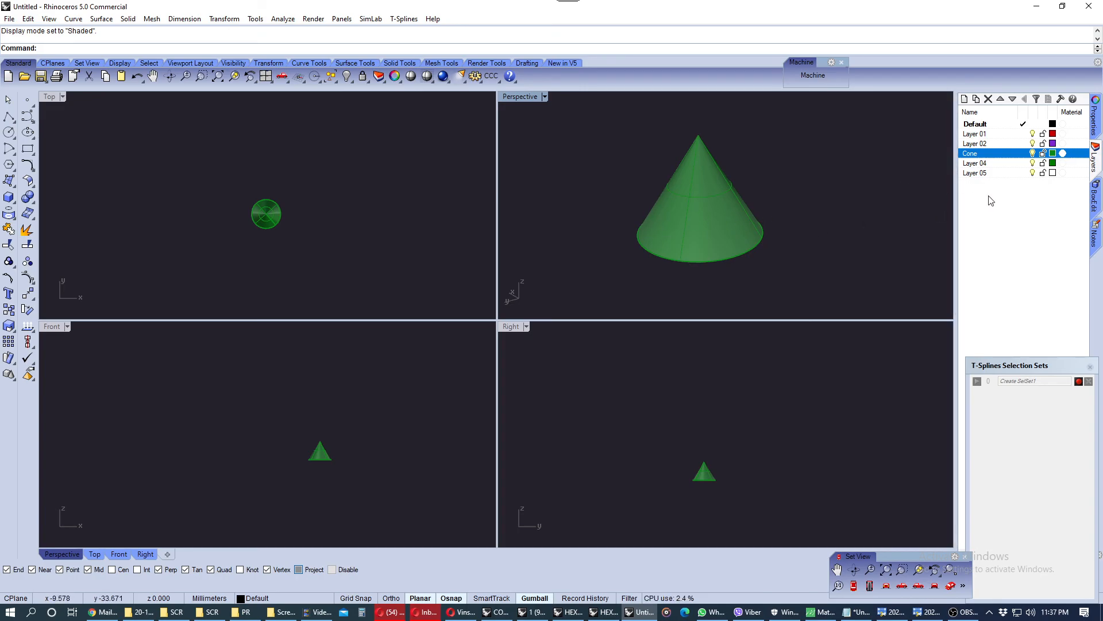
click(1096, 201)
mouse_move(816, 202)
right_down()
mouse_move(795, 236)
mouse_move(796, 197)
right_up()
click(726, 208)
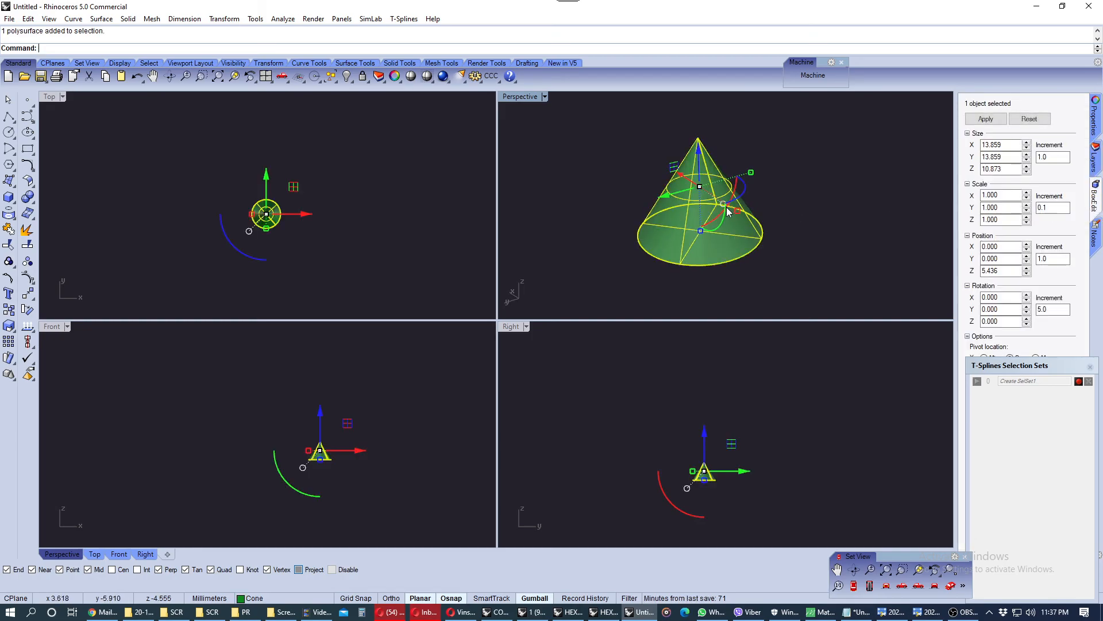
double_click(994, 271)
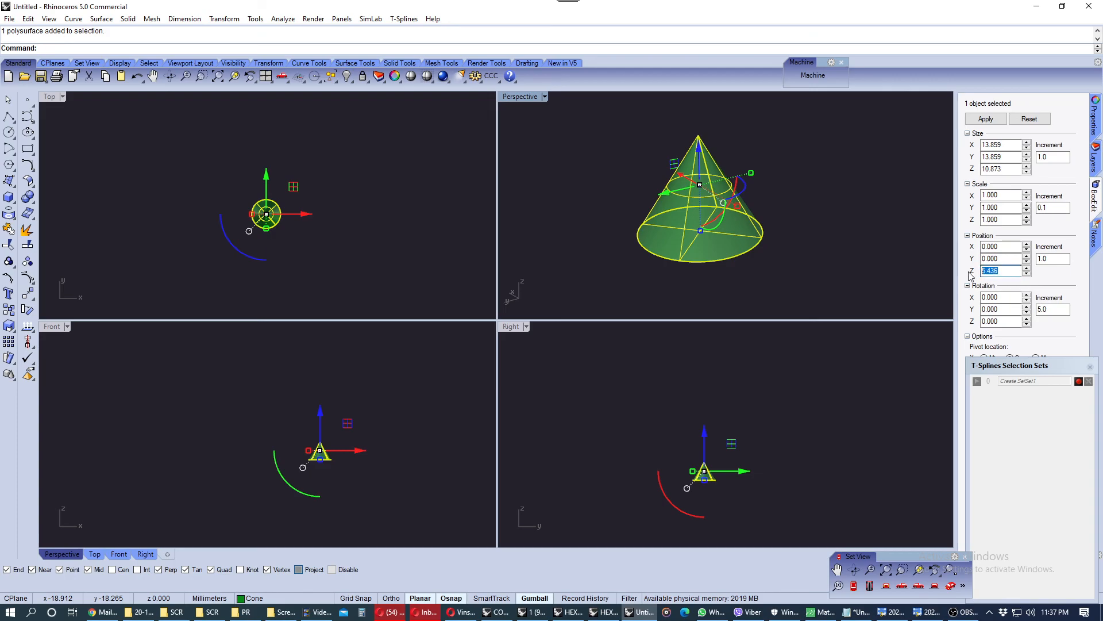
text(0)
key(Return)
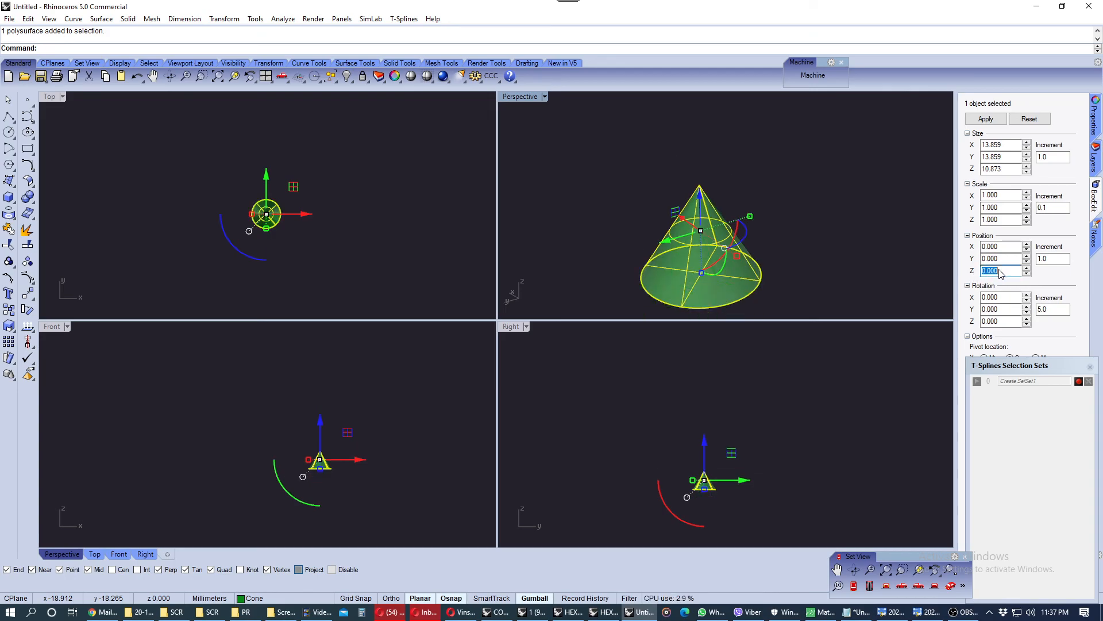
click(781, 268)
Set the cone's Z pivot location to Min and its Z position to 0
right_drag(781, 264, 714, 190)
scroll(307, 415, up, 5)
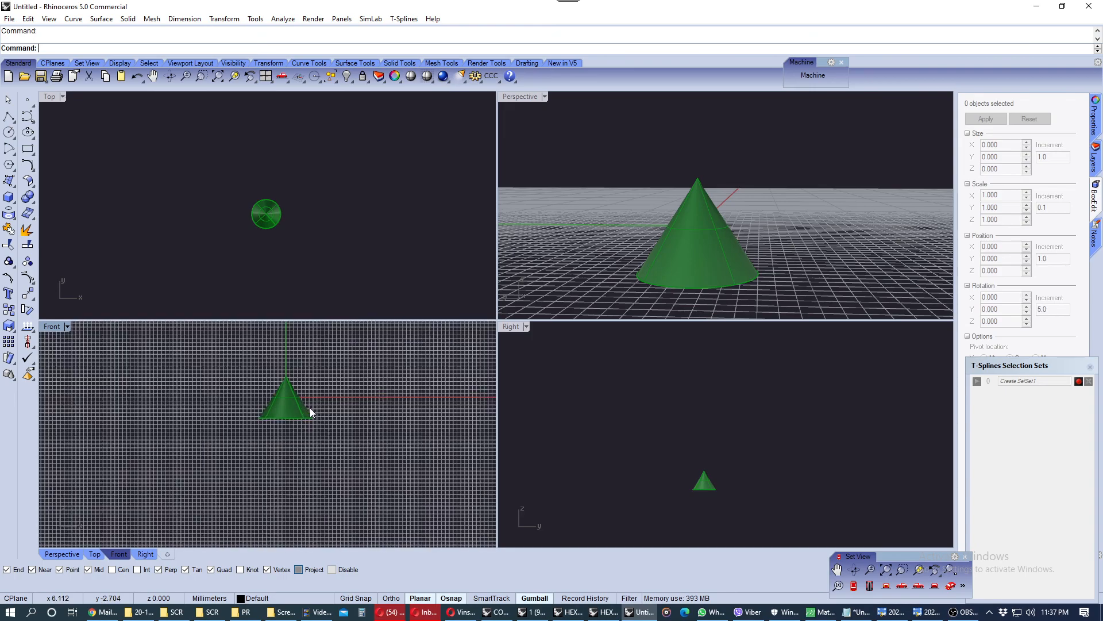
scroll(302, 388, down, 3)
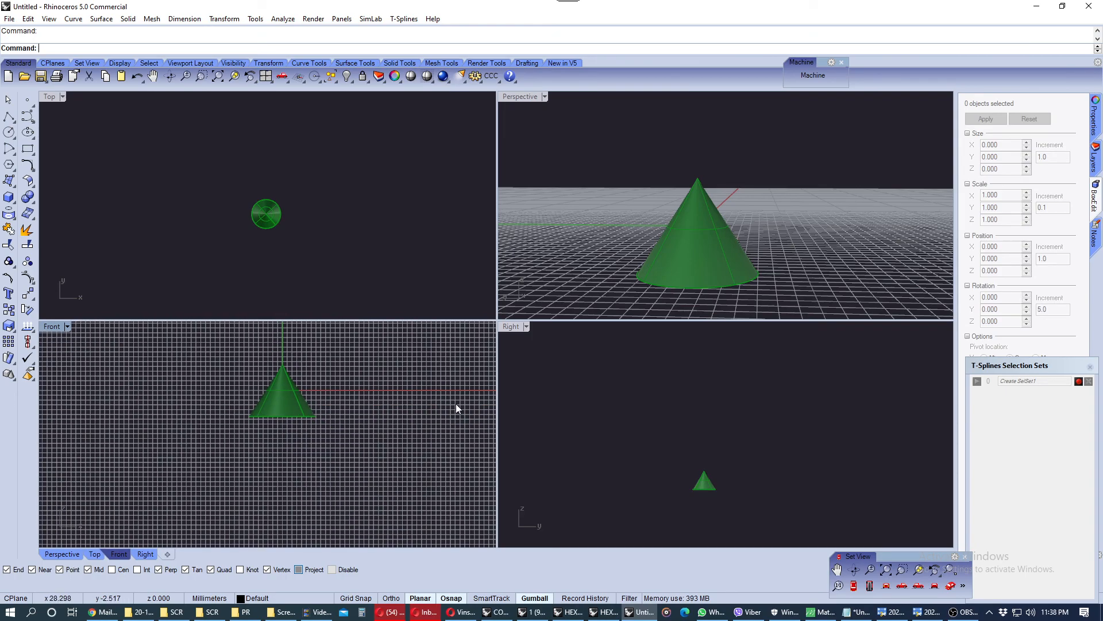
drag(1006, 365, 978, 456)
click(728, 242)
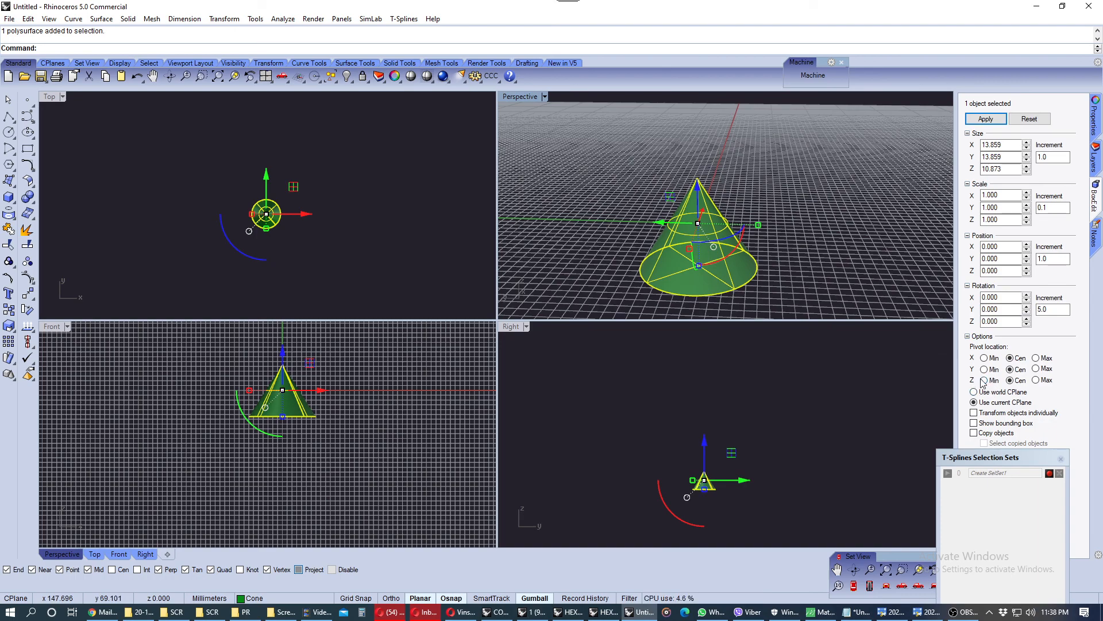
click(984, 380)
click(930, 287)
click(739, 257)
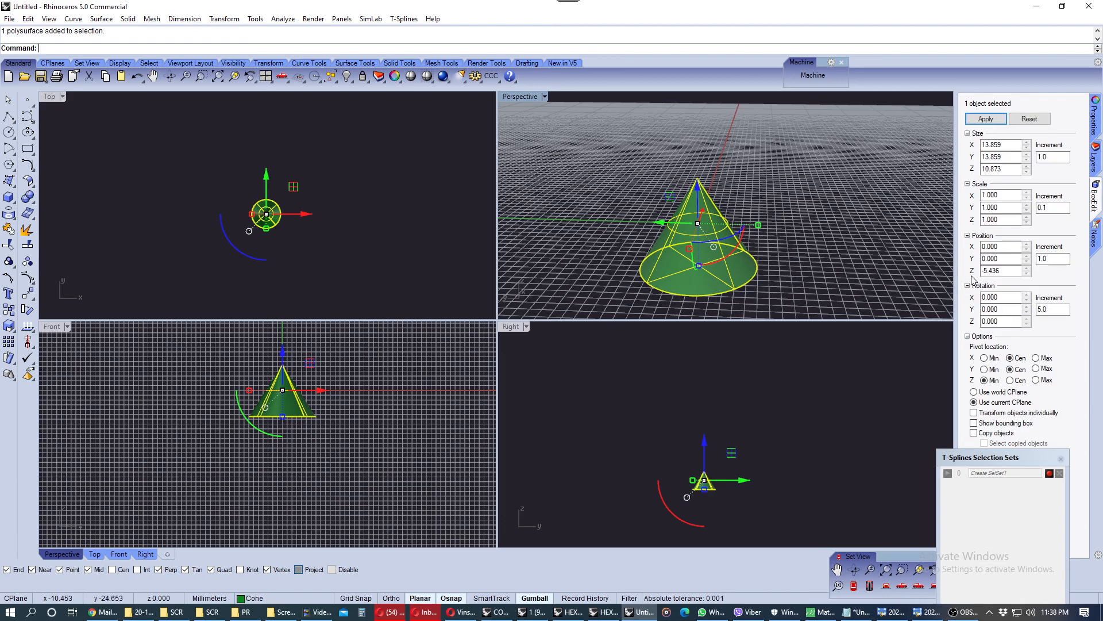
drag(1007, 274, 965, 274)
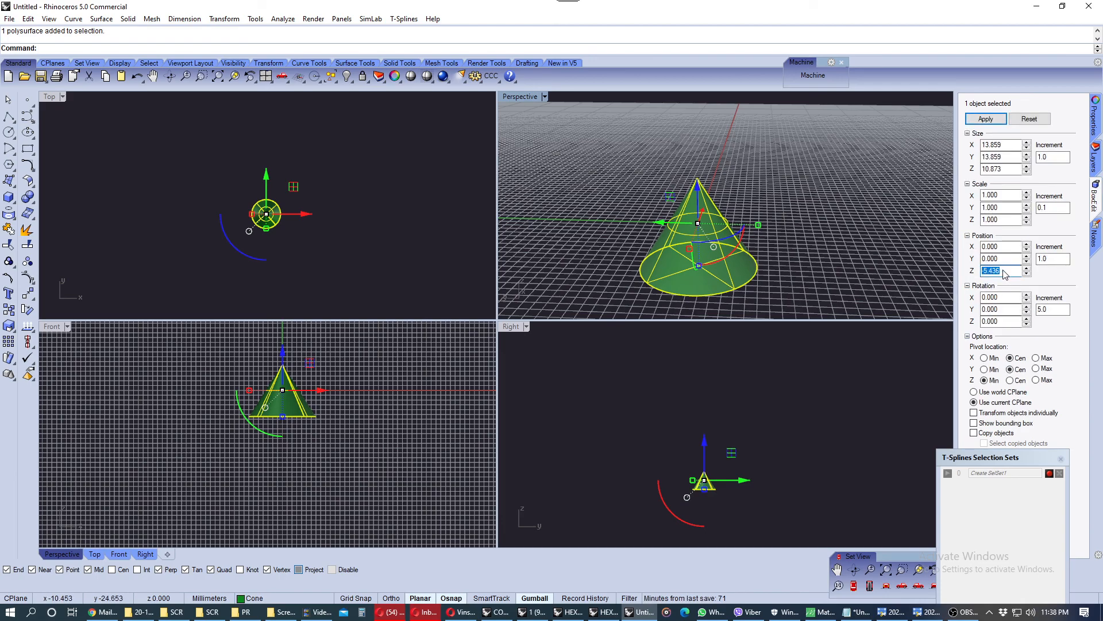
text(0)
key(Return)
click(856, 262)
Toggle the viewport grid off and back on
right_drag(835, 266, 805, 249)
scroll(344, 381, up, 6)
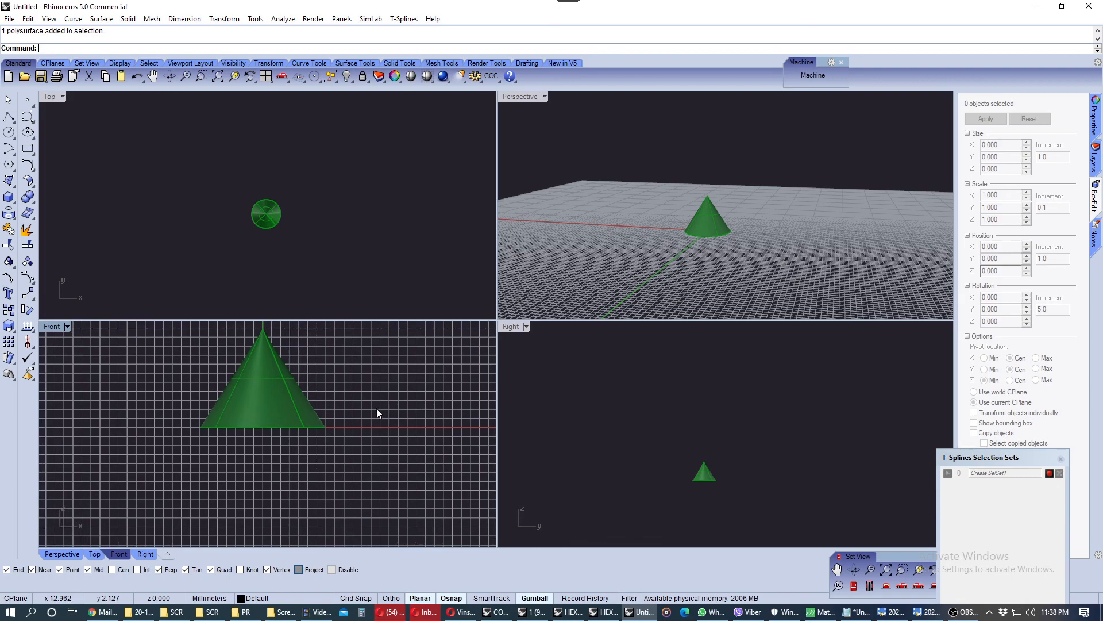
scroll(373, 437, down, 5)
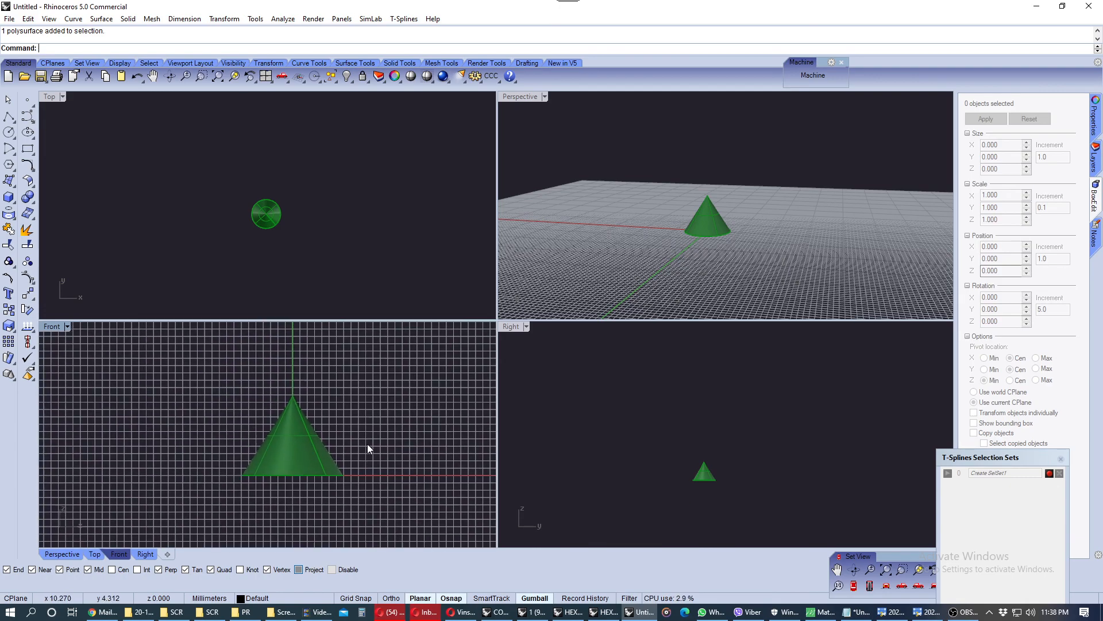
right_drag(732, 229, 728, 429)
key(F7)
scroll(720, 449, up, 6)
scroll(720, 442, down, 5)
key(F7)
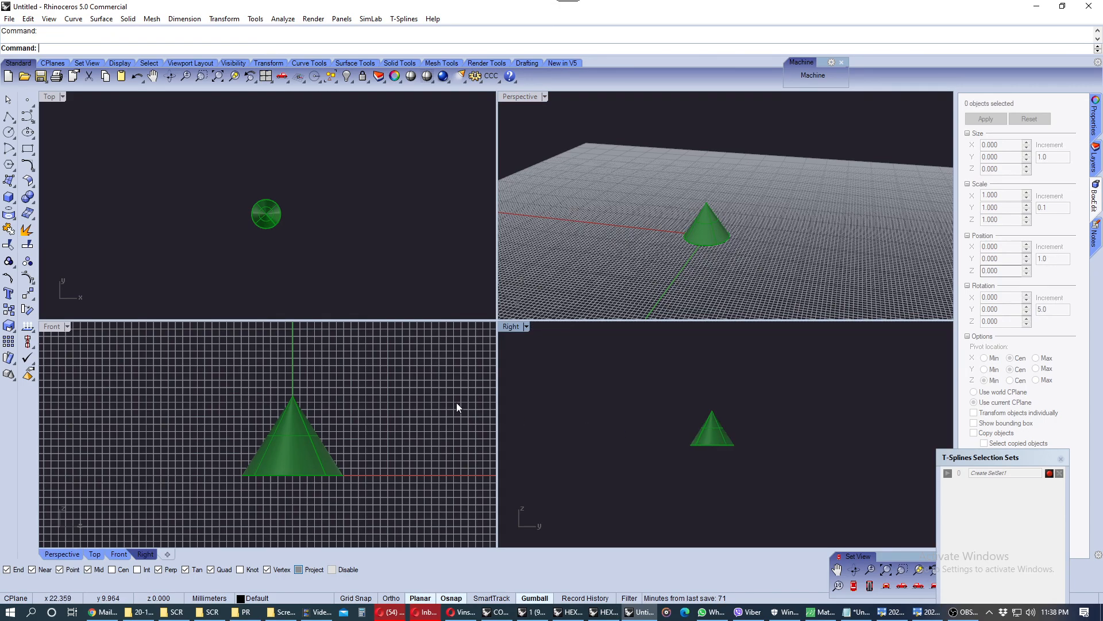
Hide the grid in the Front and Perspective viewports
click(456, 403)
key(F7)
click(551, 270)
key(F7)
right_drag(808, 178, 805, 207)
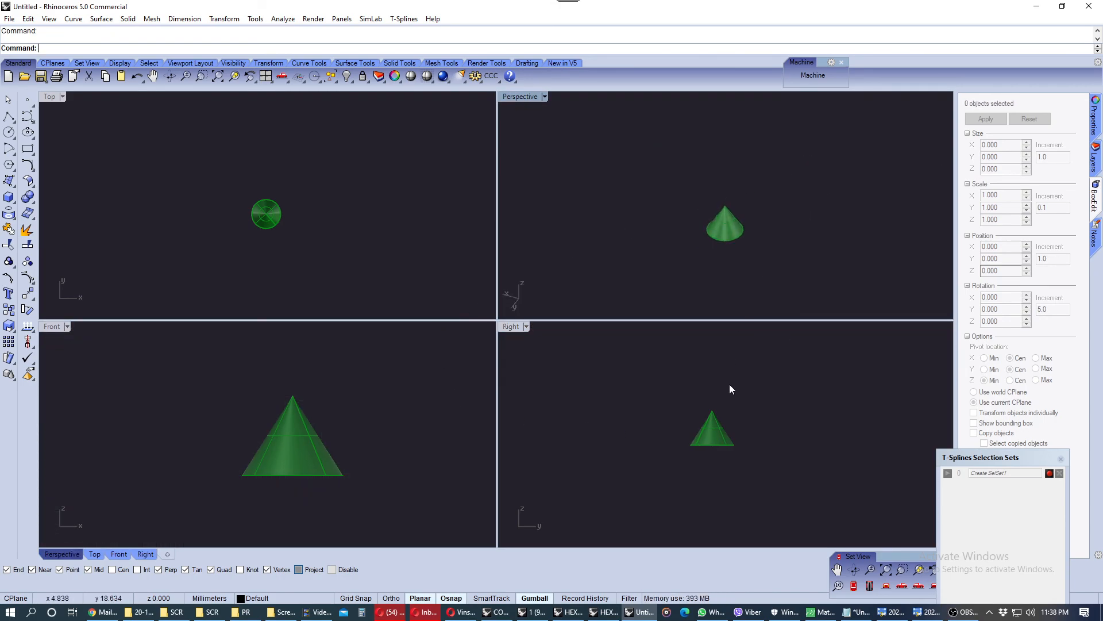
scroll(734, 387, up, 2)
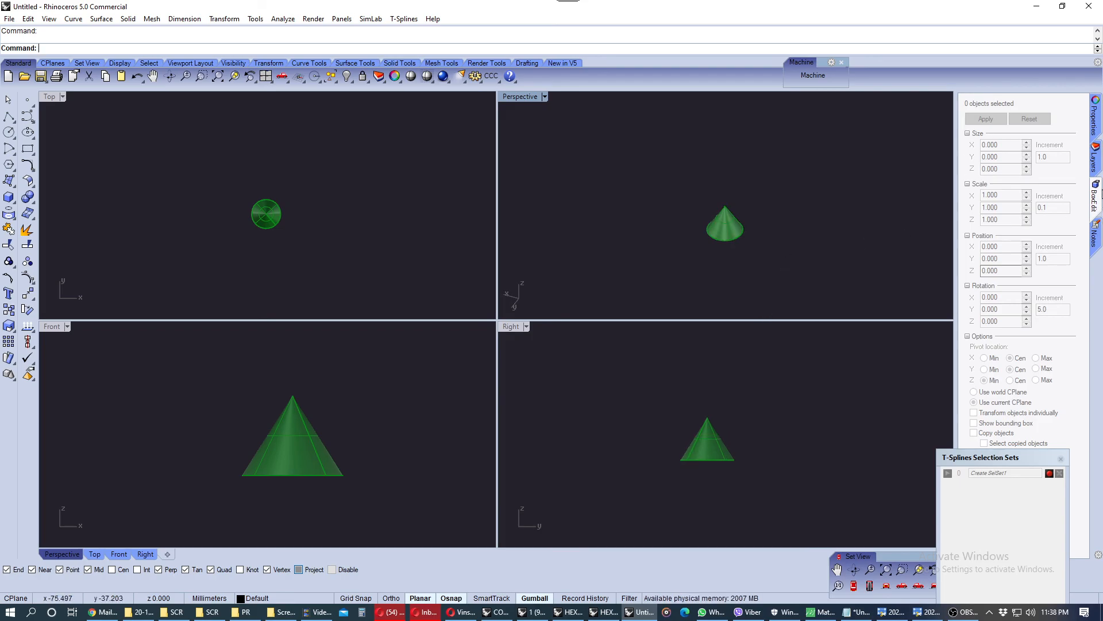
Show the Layers panel and switch the Perspective viewport to Rendered display mode
click(1098, 166)
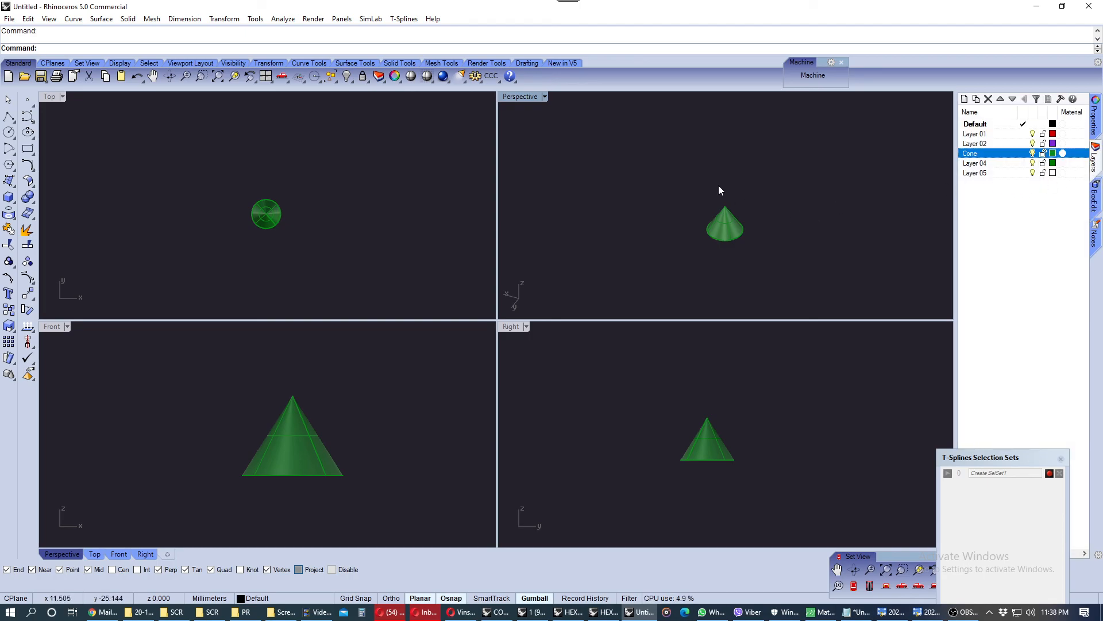
click(513, 96)
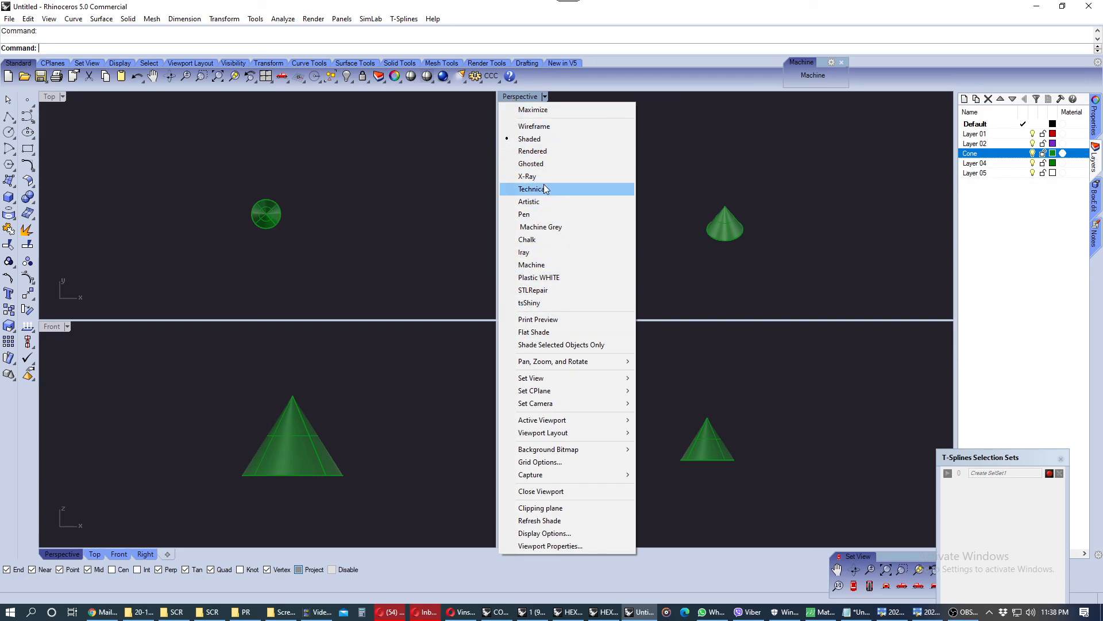
click(540, 151)
Switch the Perspective viewport to Wireframe display mode
click(533, 98)
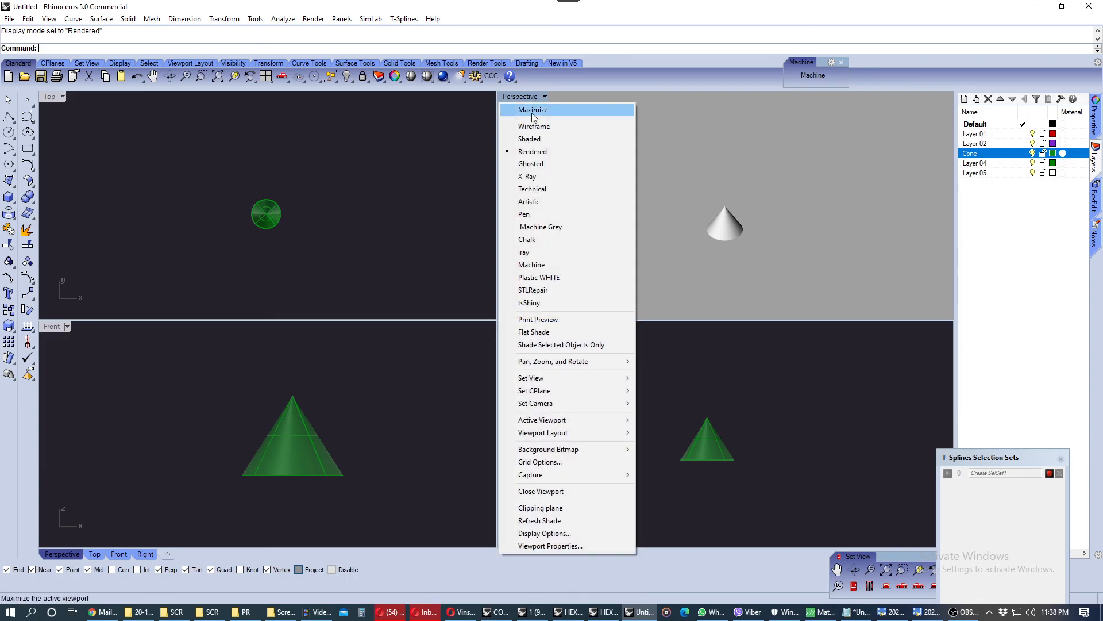
click(549, 126)
scroll(732, 249, up, 6)
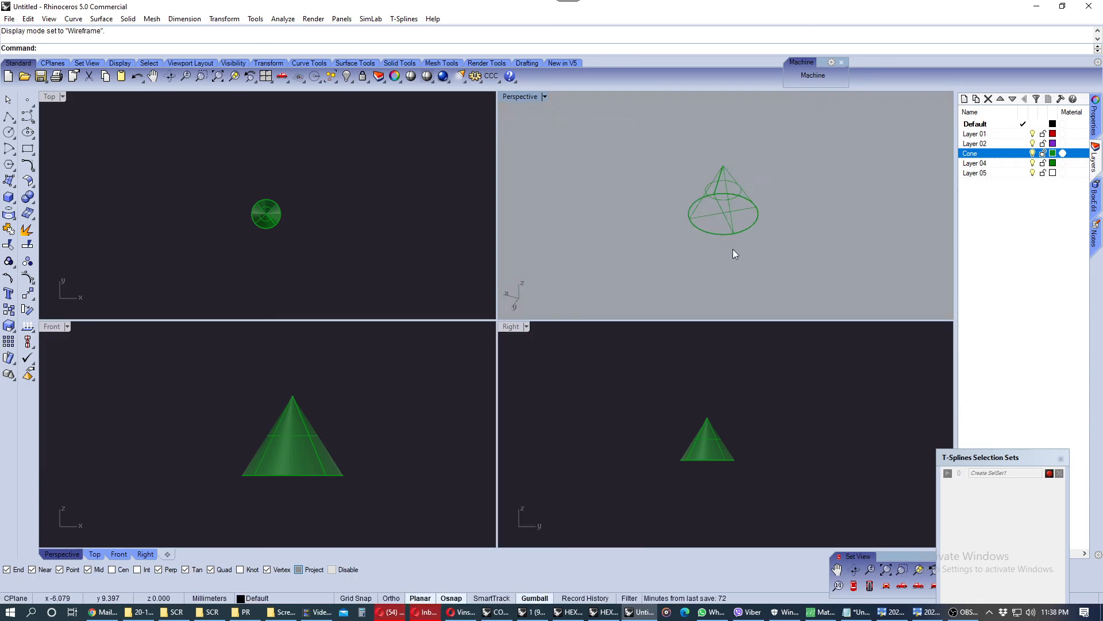
scroll(736, 233, down, 3)
scroll(729, 188, up, 1)
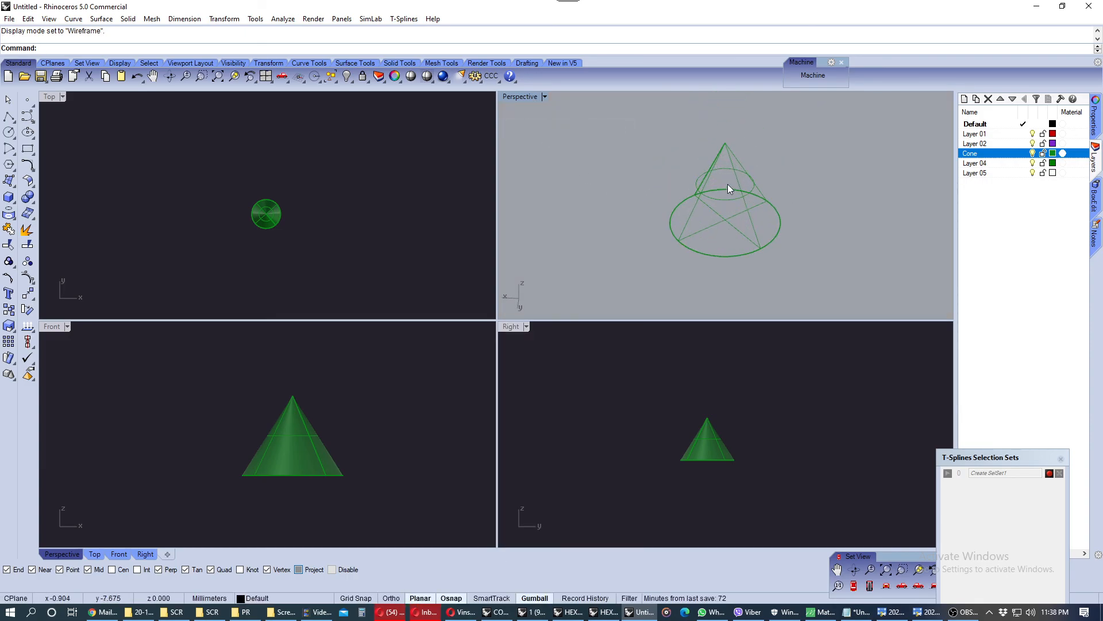
Maximize the Perspective viewport and switch it to Artistic display mode
double_click(525, 97)
click(66, 98)
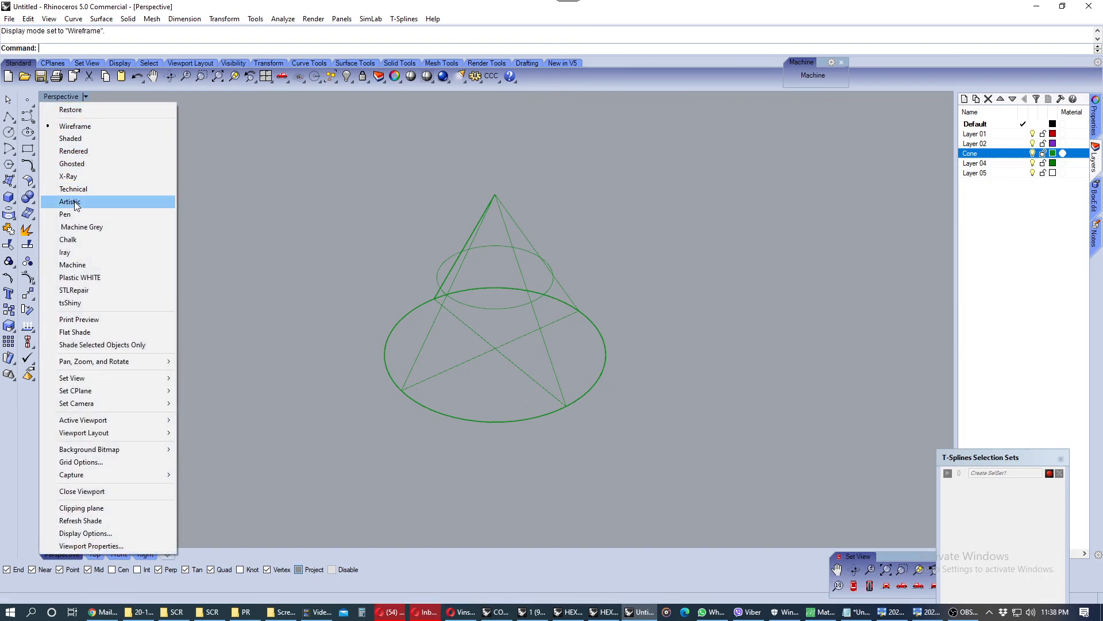
click(166, 202)
right_drag(278, 213, 411, 227)
Switch the Perspective viewport to Technical and then Ghosted display mode
click(74, 98)
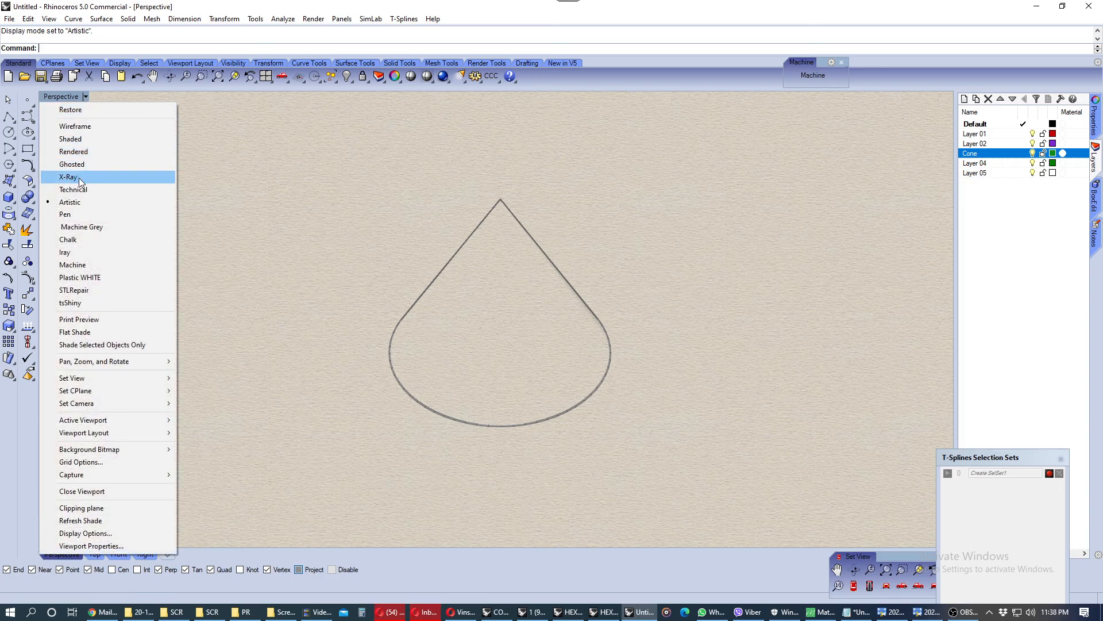
click(86, 189)
click(67, 96)
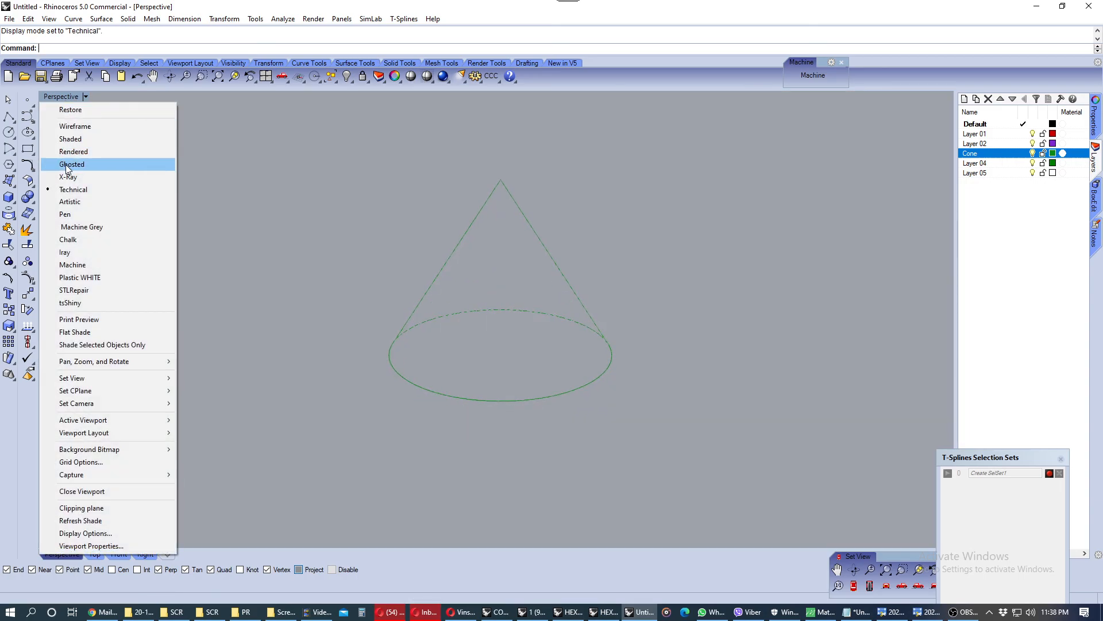
click(70, 164)
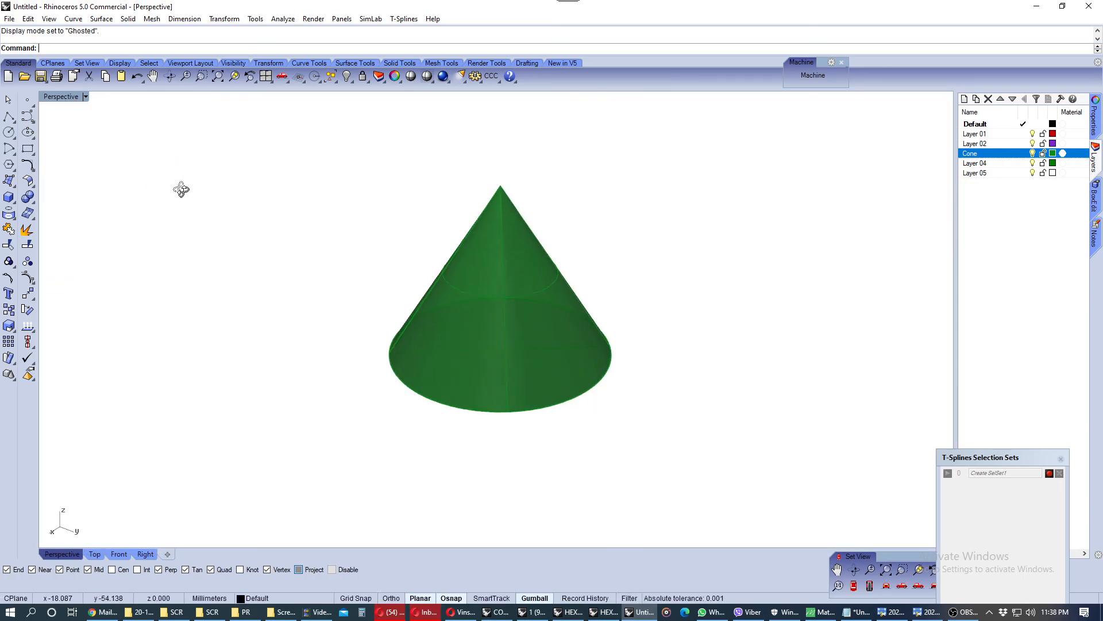
Switch the Perspective viewport to Machine Grey and then Chalk display mode
scroll(463, 276, up, 2)
scroll(460, 282, down, 2)
right_drag(461, 274, 486, 274)
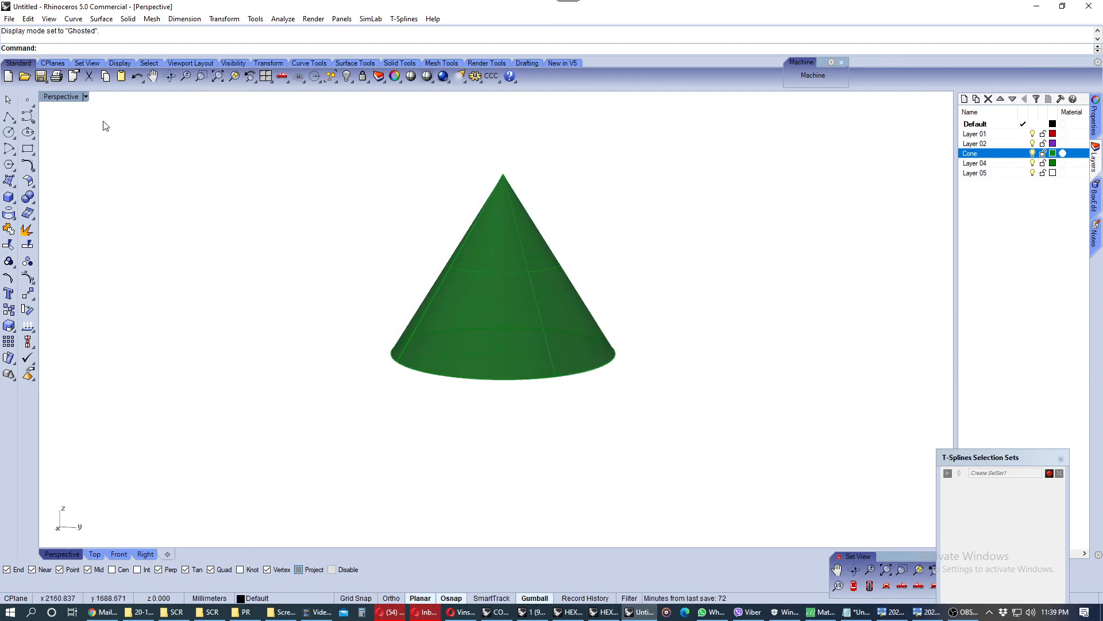
click(64, 97)
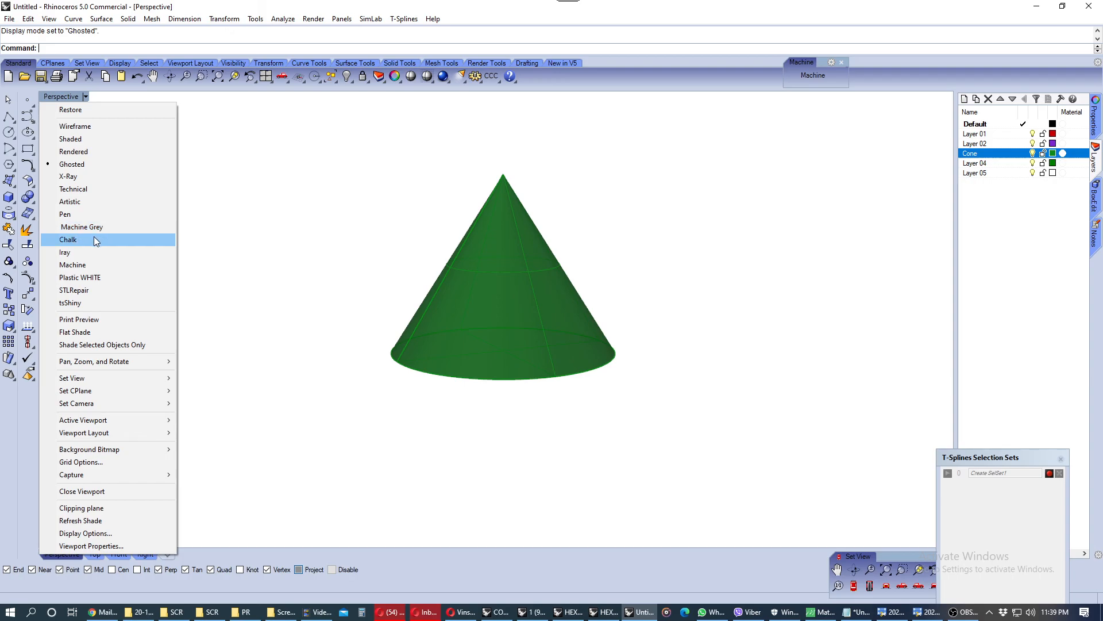
click(92, 230)
click(48, 97)
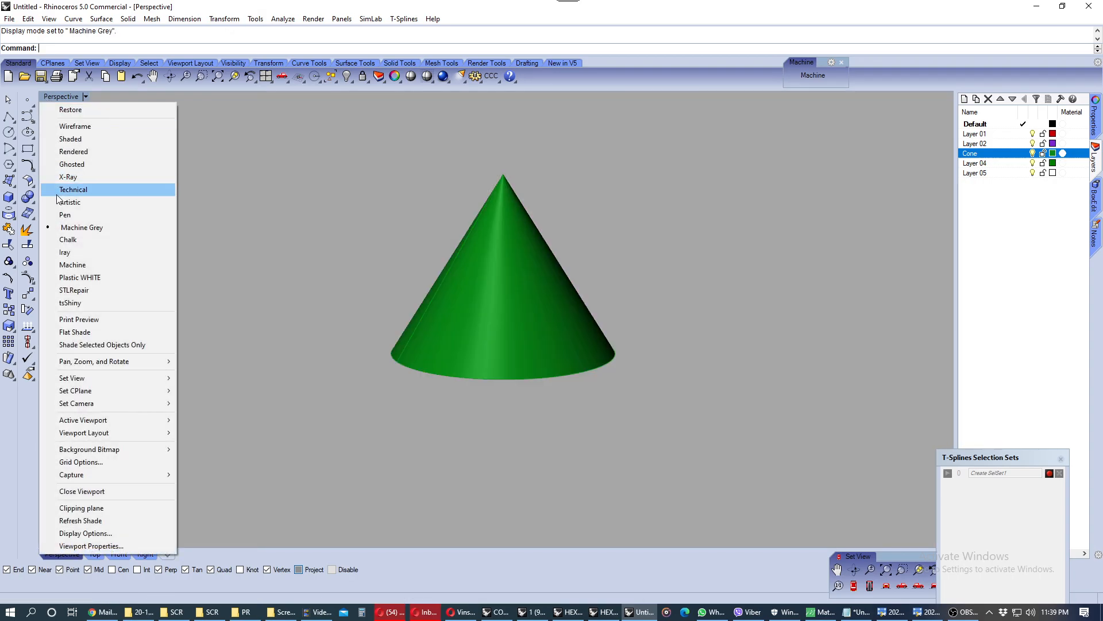
click(94, 235)
Switch the Perspective viewport to Plastic WHITE and then Machine display mode
mouse_move(311, 247)
right_down()
mouse_move(320, 293)
mouse_move(314, 248)
right_up()
click(63, 98)
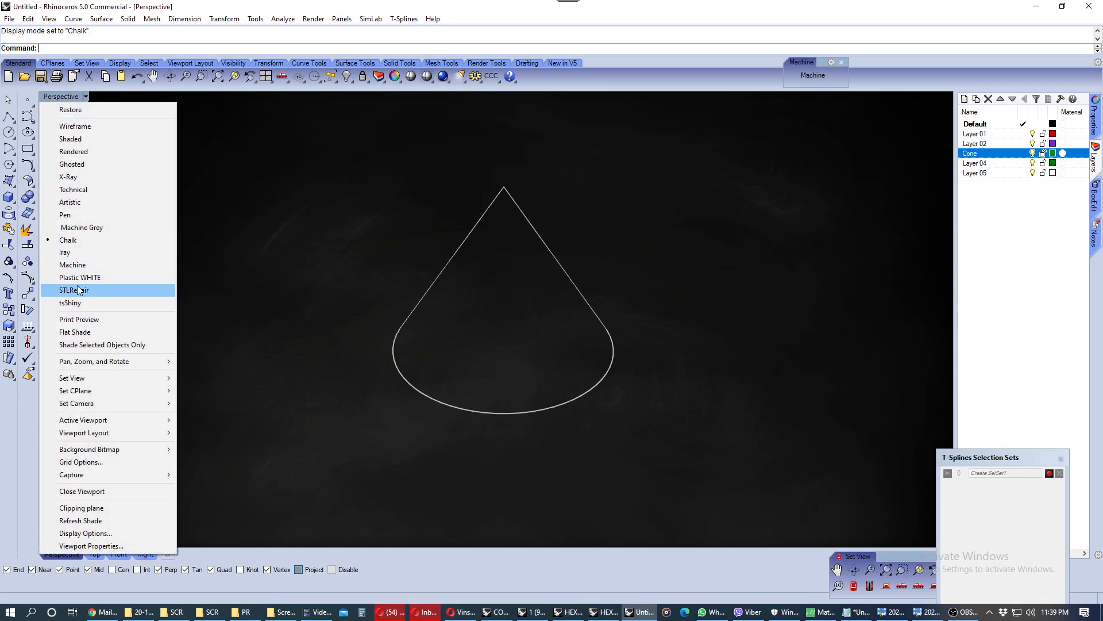
click(78, 279)
click(49, 97)
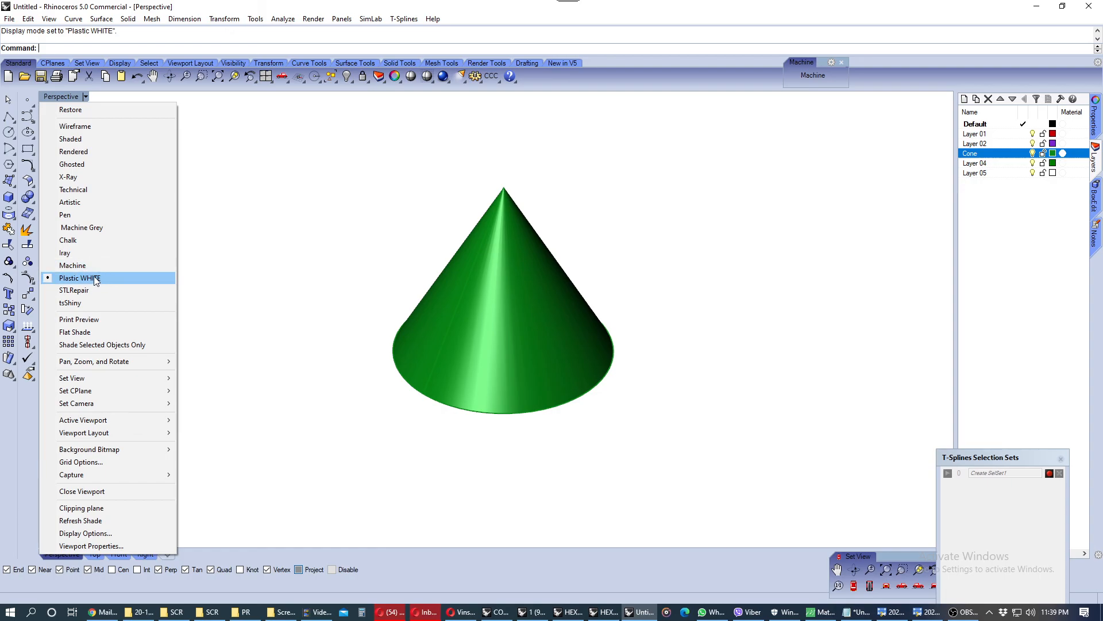
click(81, 266)
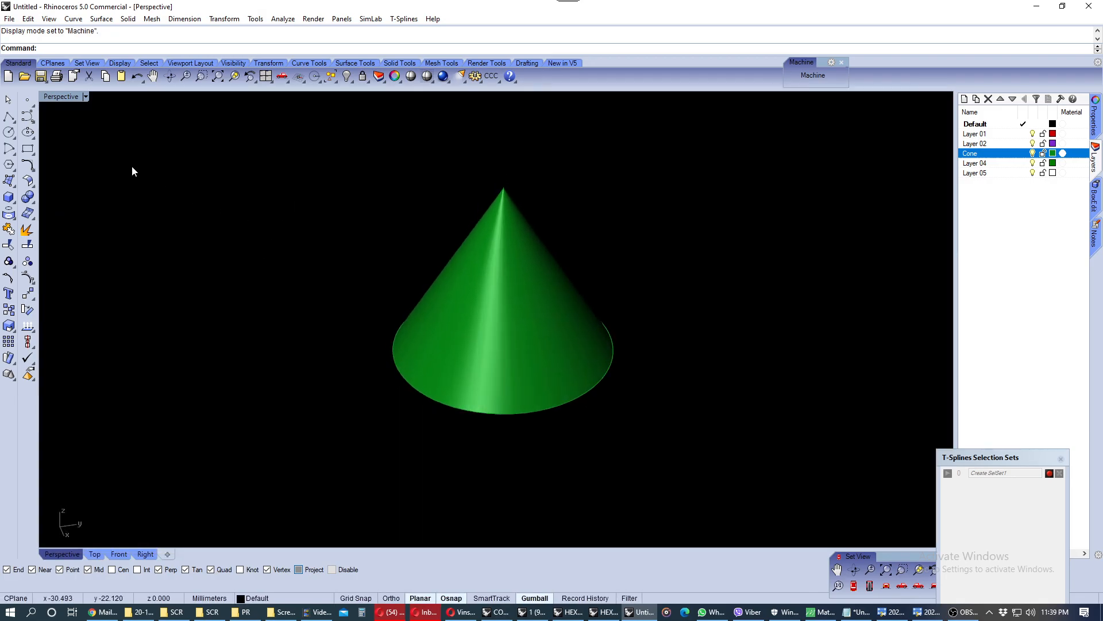
Return the Perspective viewport to Shaded display mode
click(62, 98)
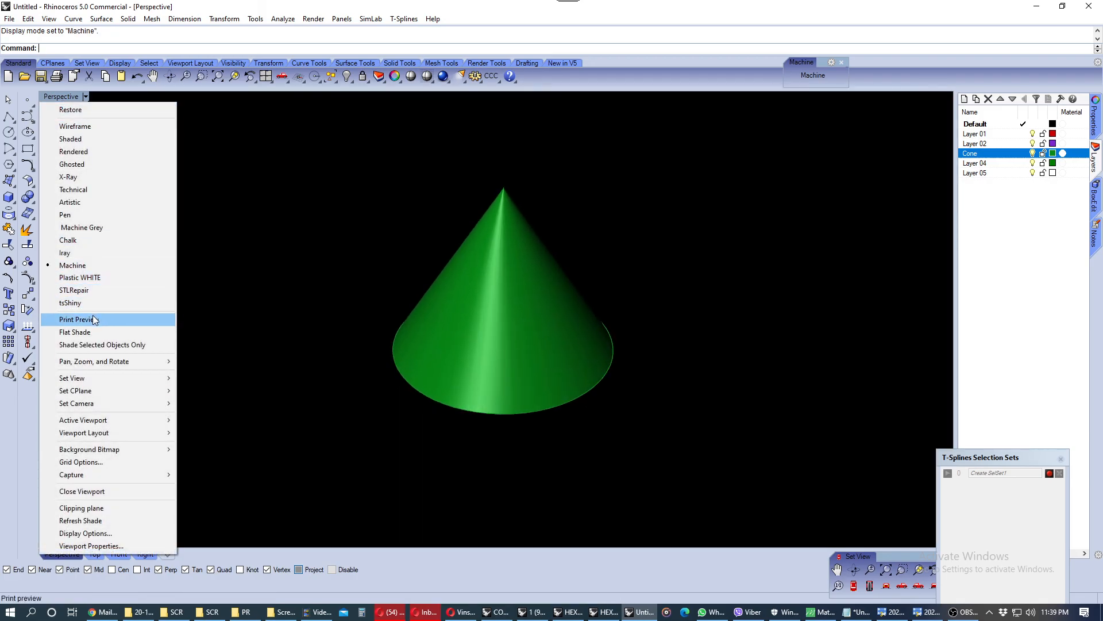
click(72, 140)
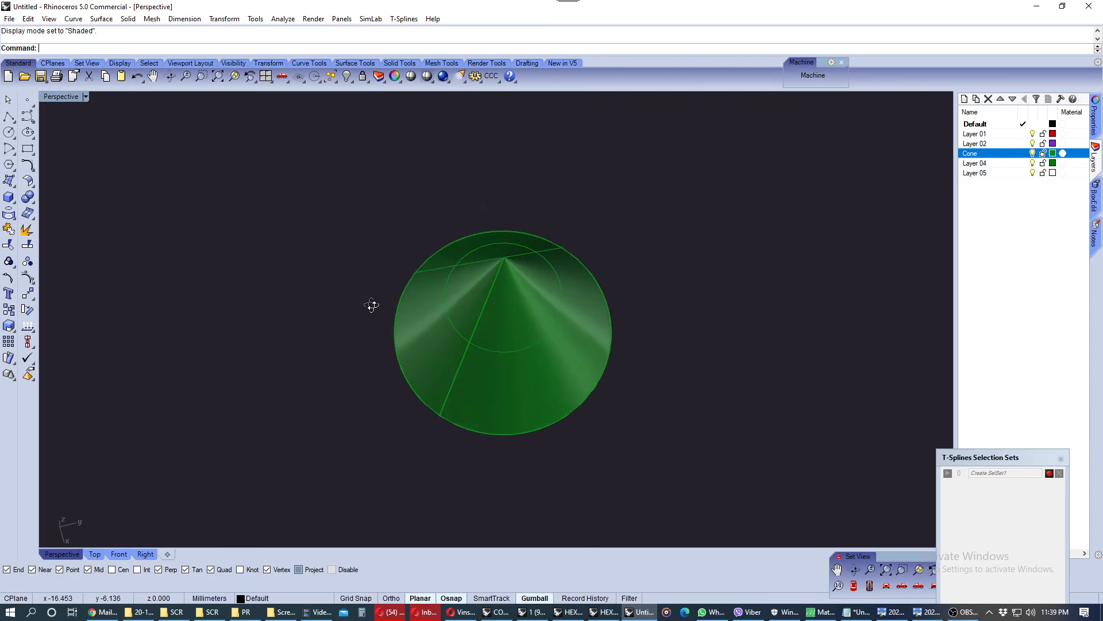
right_drag(379, 217, 394, 236)
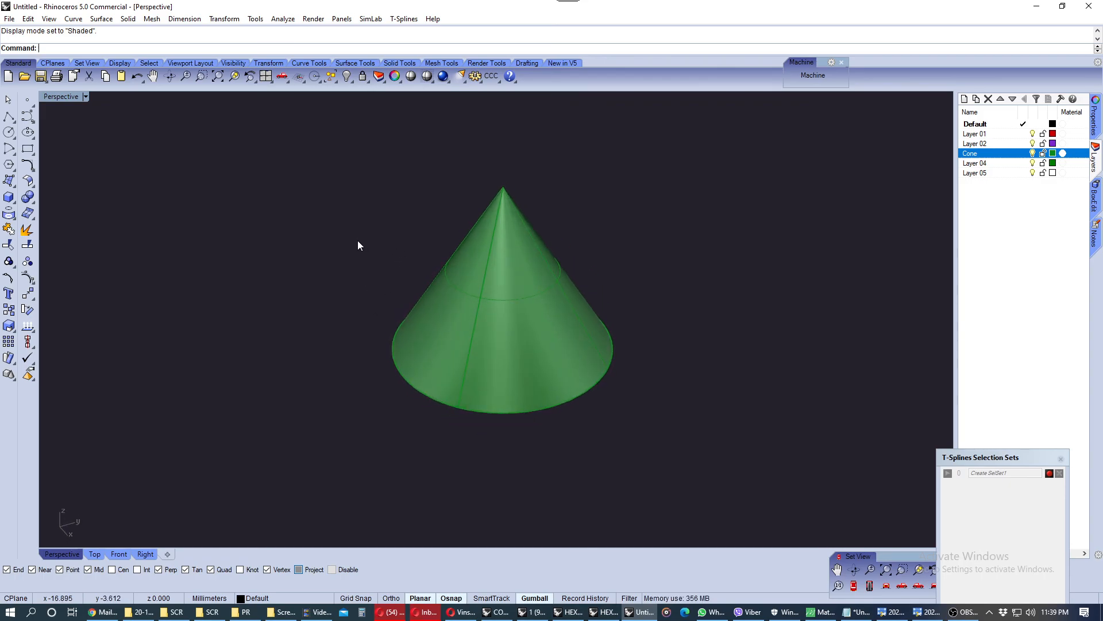
mouse_move(430, 268)
right_down()
mouse_move(460, 308)
mouse_move(446, 273)
right_up()
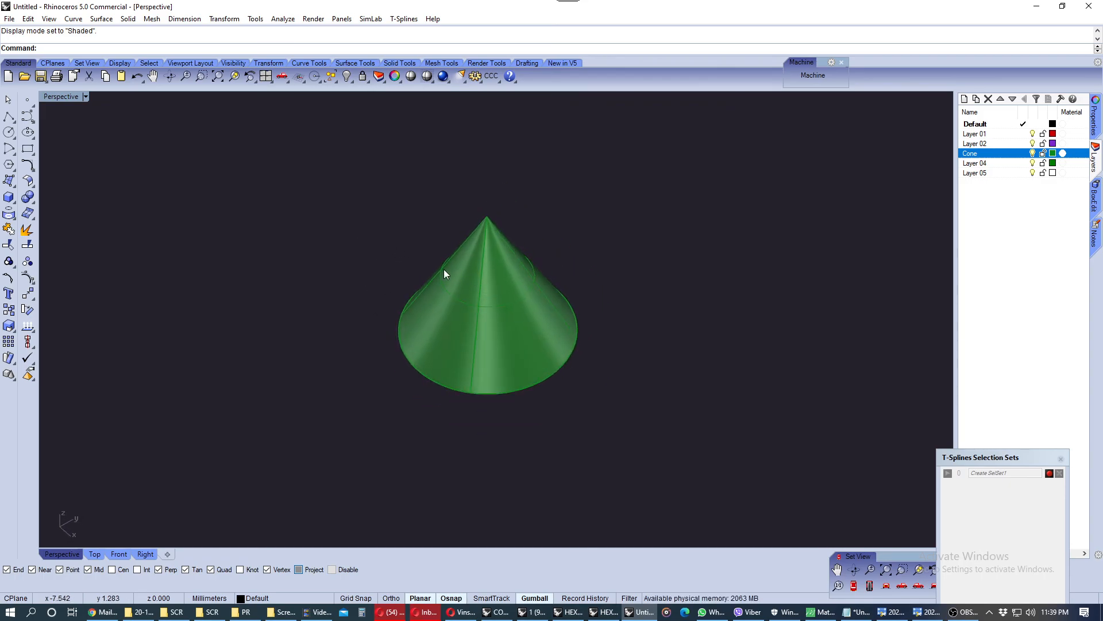
click(963, 612)
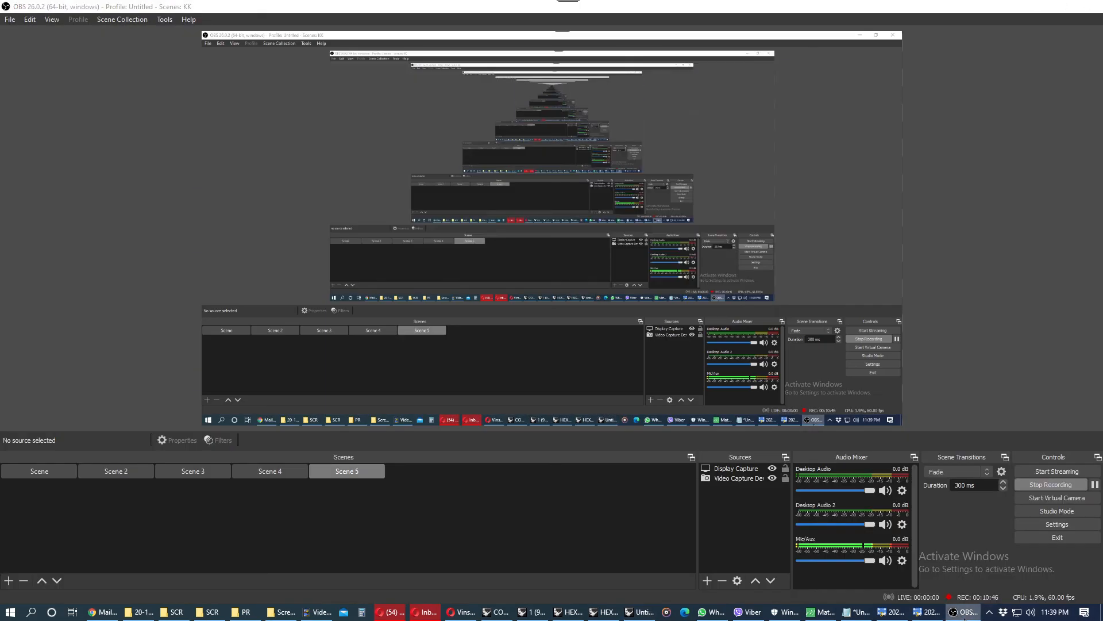
click(965, 612)
Restore the four-viewport layout and frame the cone in each view
right_drag(635, 320, 595, 298)
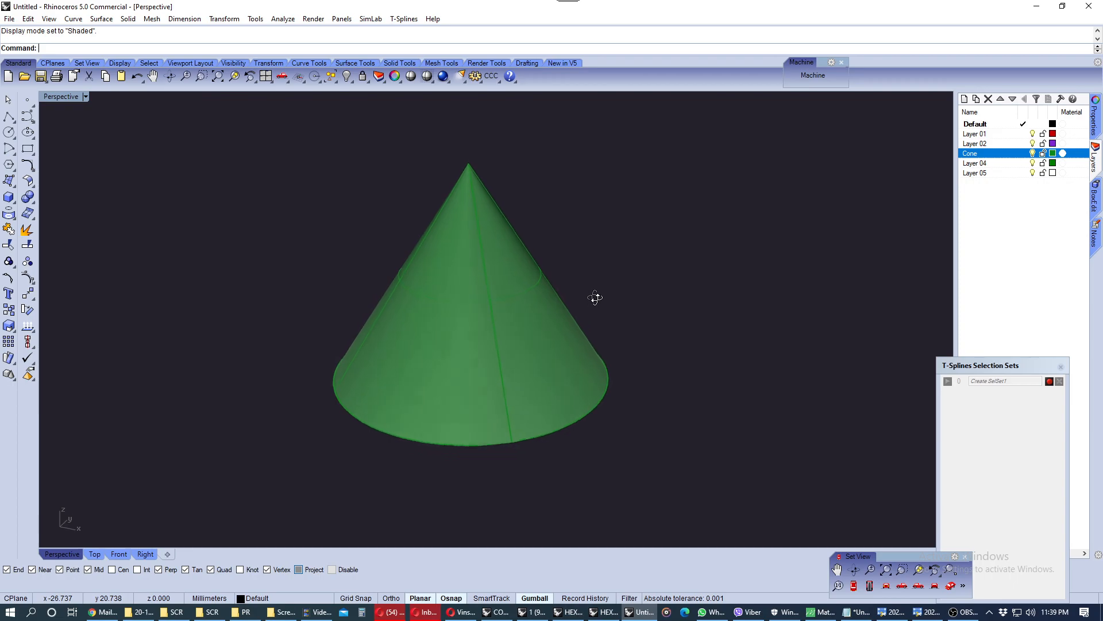
scroll(436, 296, down, 3)
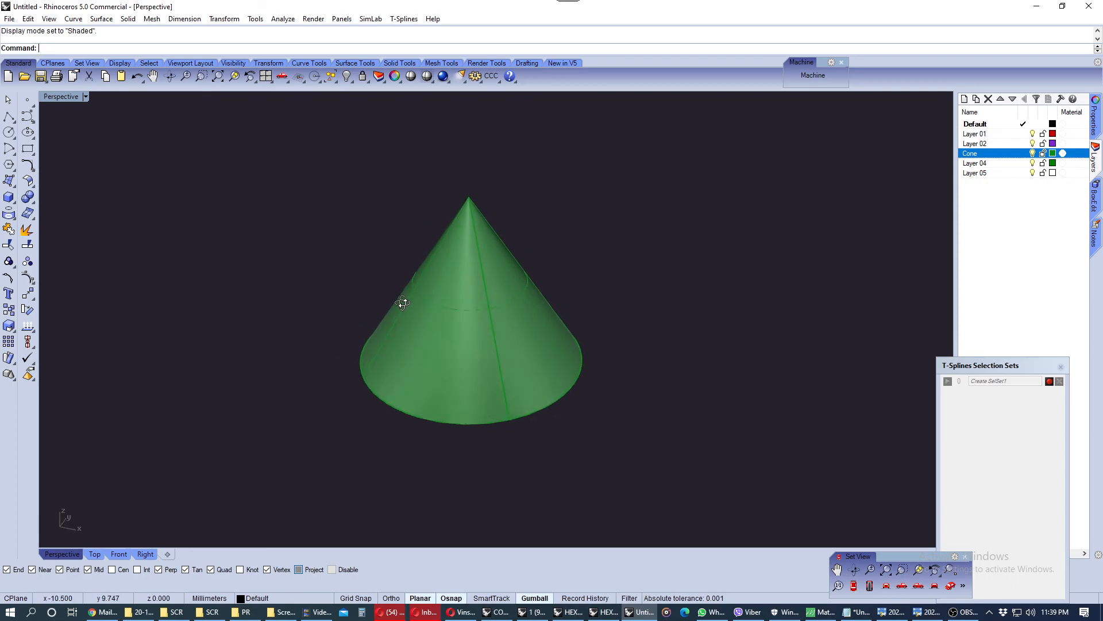
double_click(77, 98)
scroll(275, 213, up, 5)
right_drag(646, 203, 562, 320)
scroll(381, 409, up, 4)
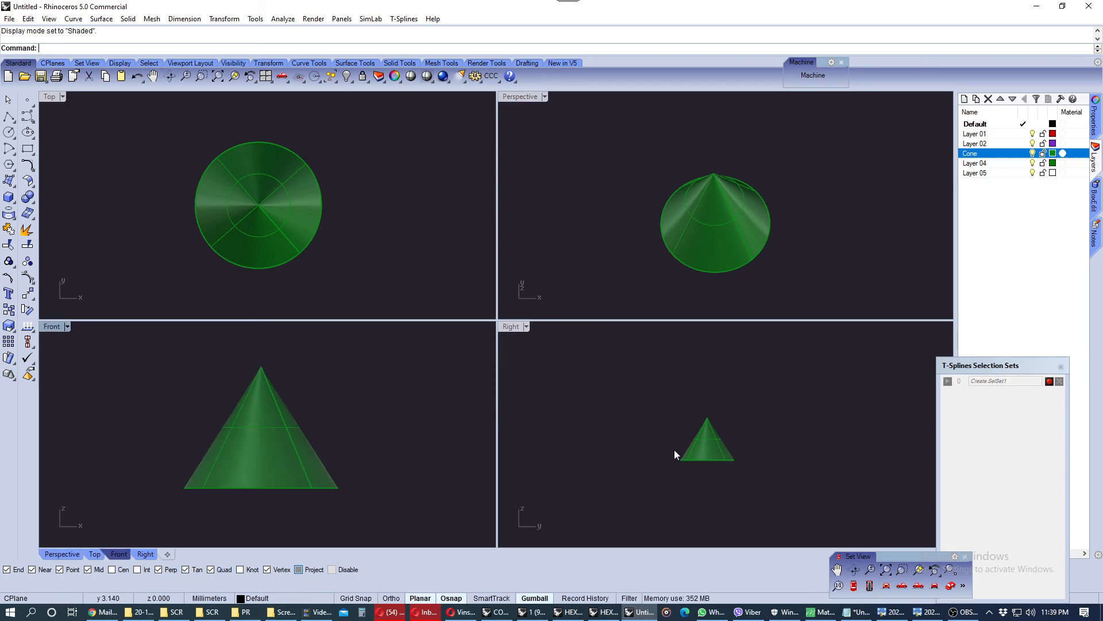
scroll(711, 443, up, 4)
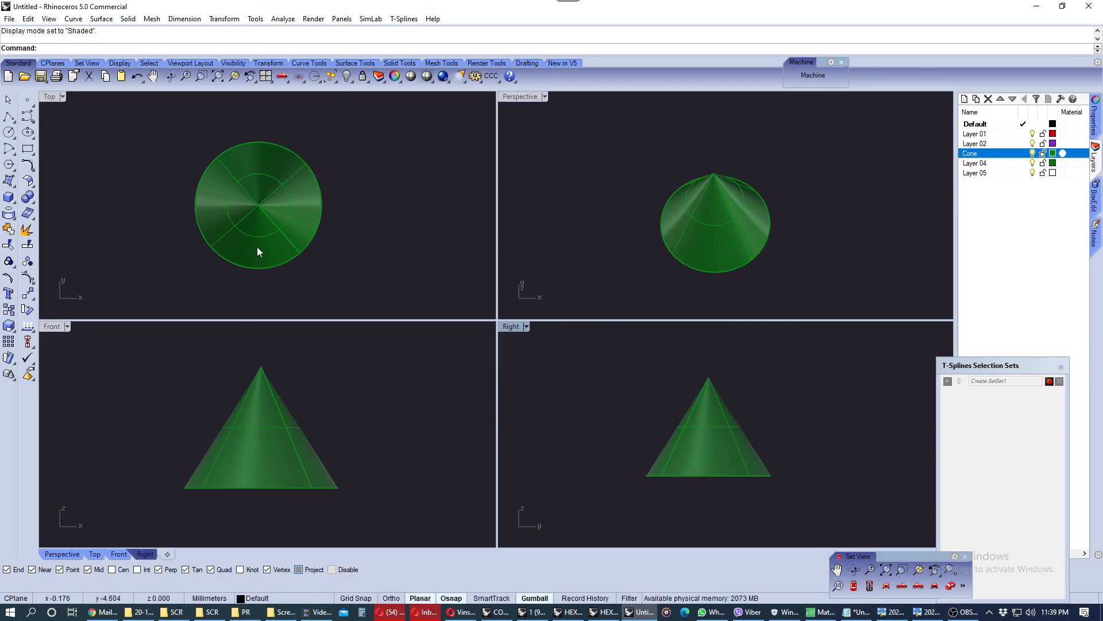
right_drag(255, 252, 268, 253)
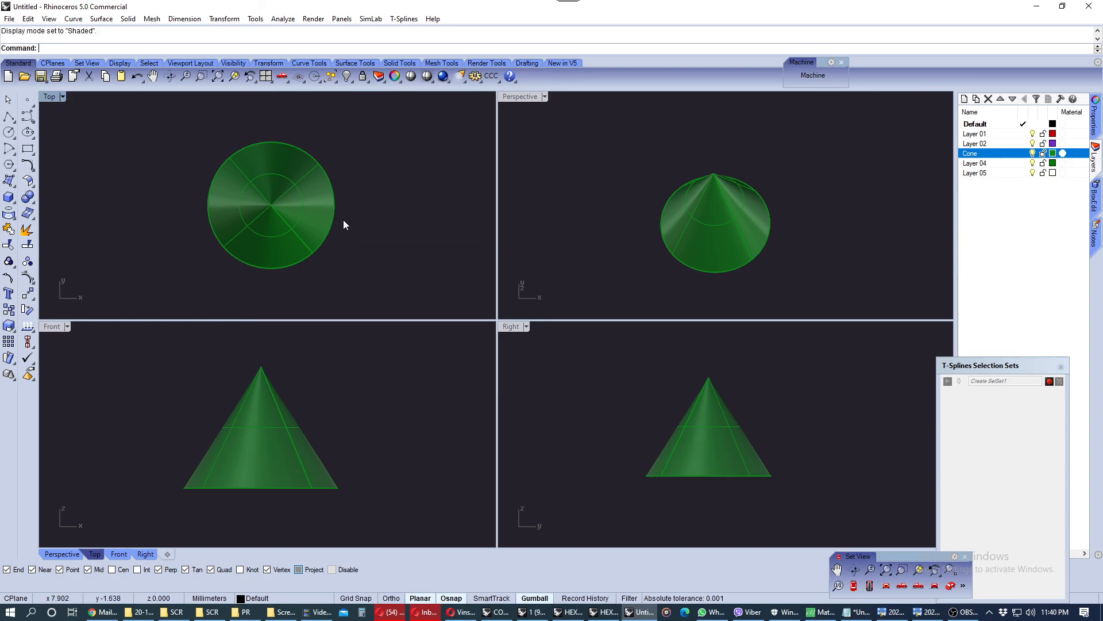
mouse_move(199, 183)
right_down()
mouse_move(223, 184)
mouse_move(207, 192)
right_up()
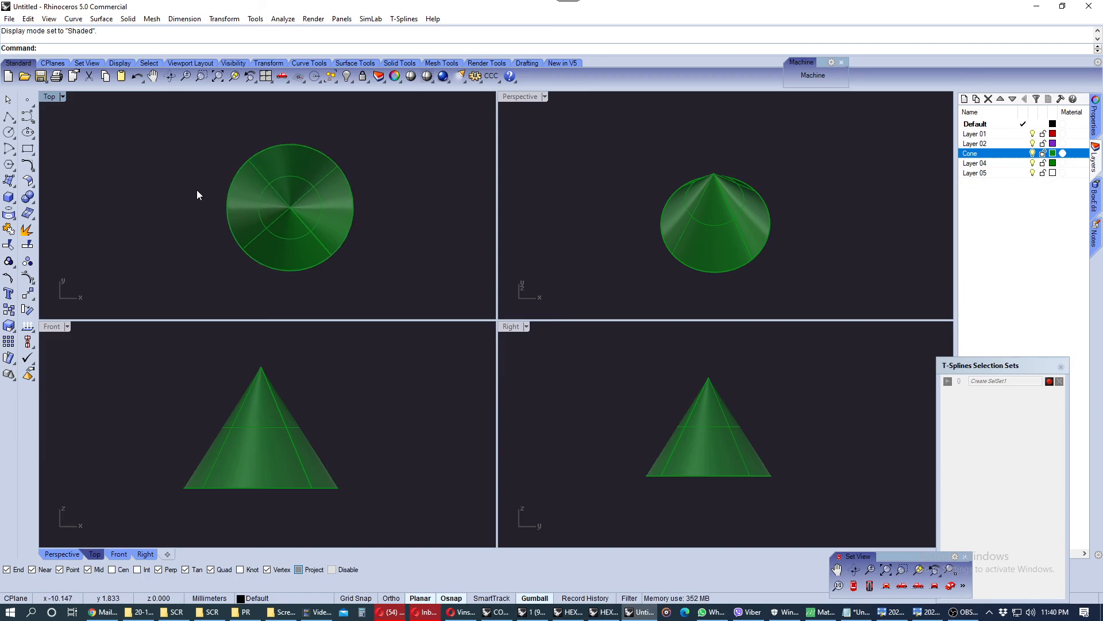
click(7, 118)
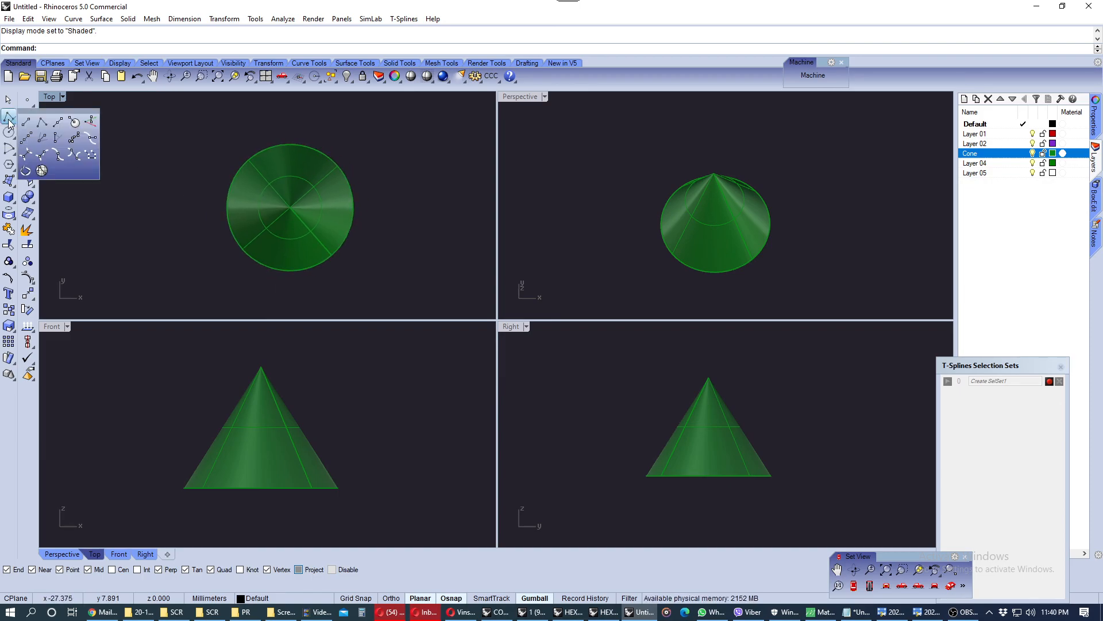
click(32, 121)
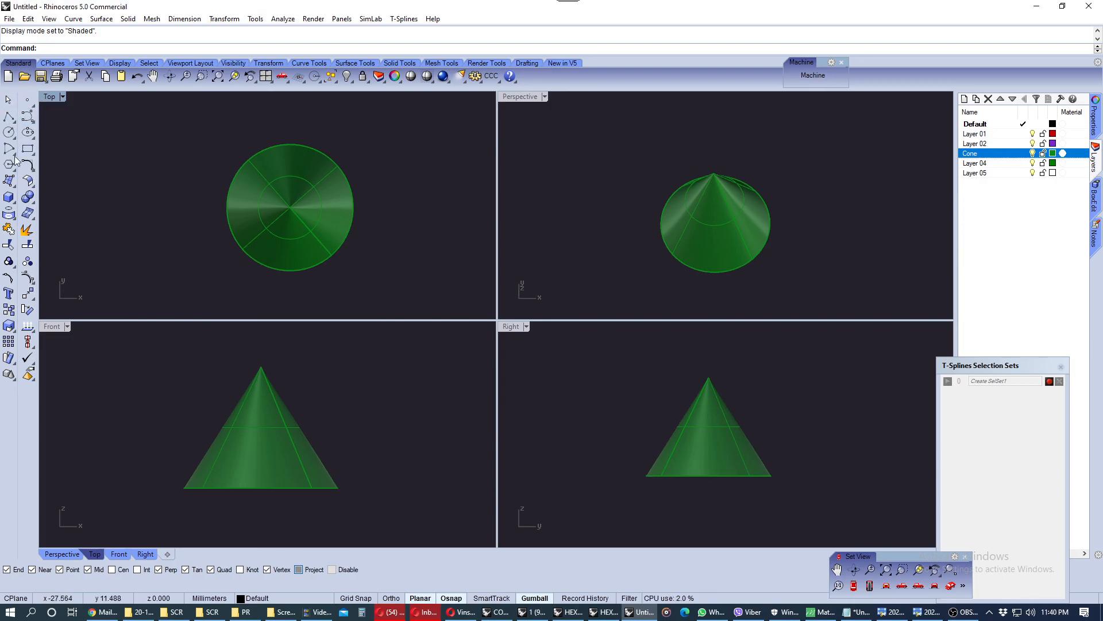
click(32, 117)
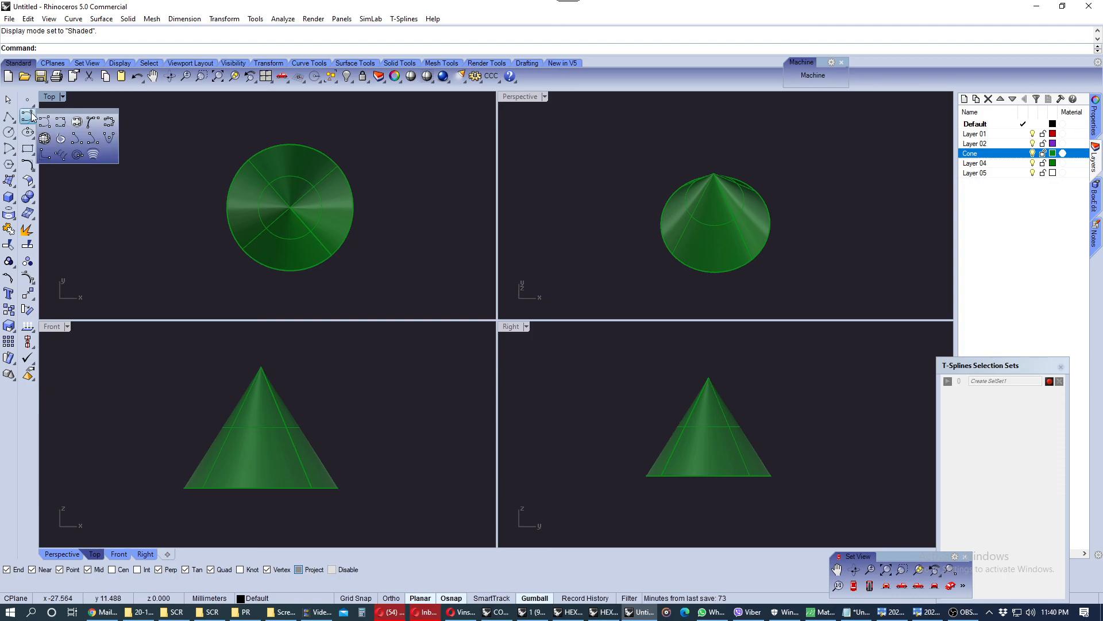
click(112, 188)
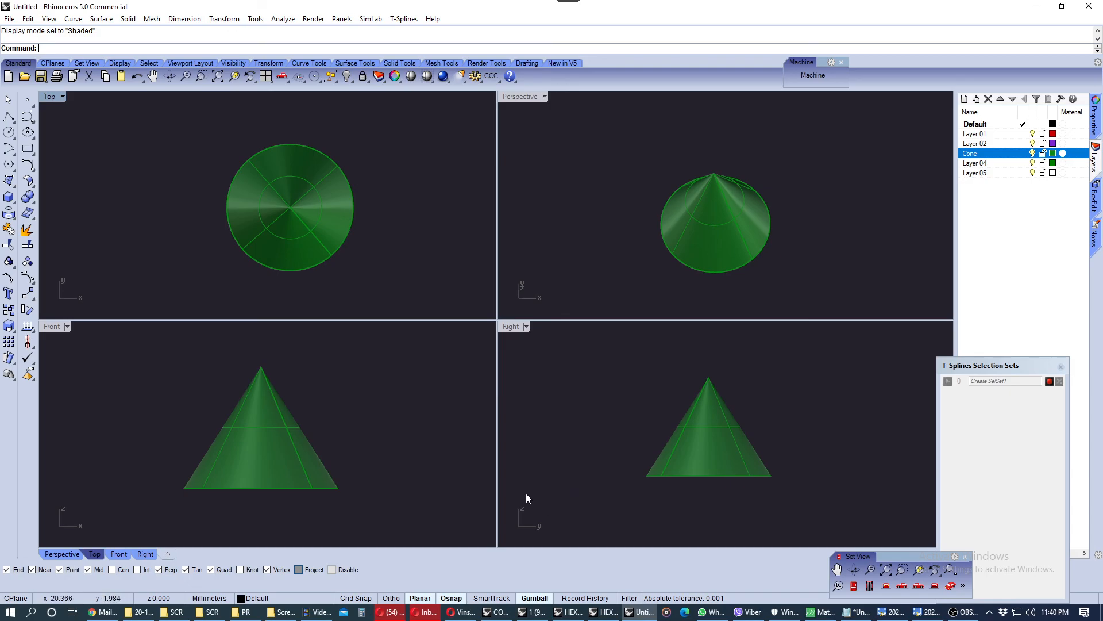
mouse_move(674, 457)
right_down()
mouse_move(681, 440)
mouse_move(687, 453)
right_up()
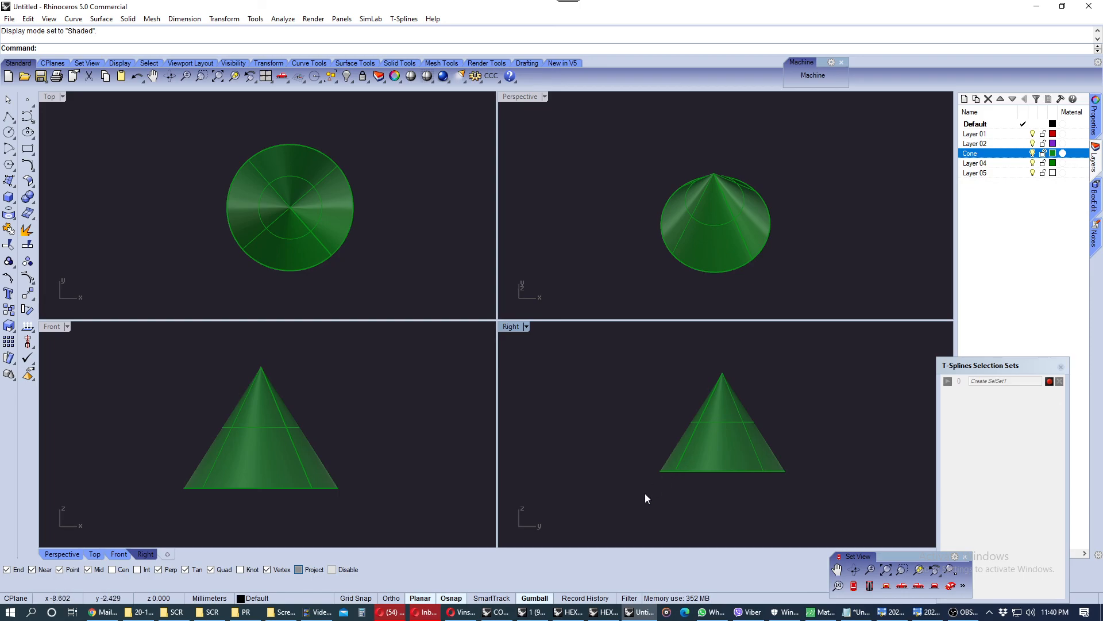
scroll(682, 259, up, 2)
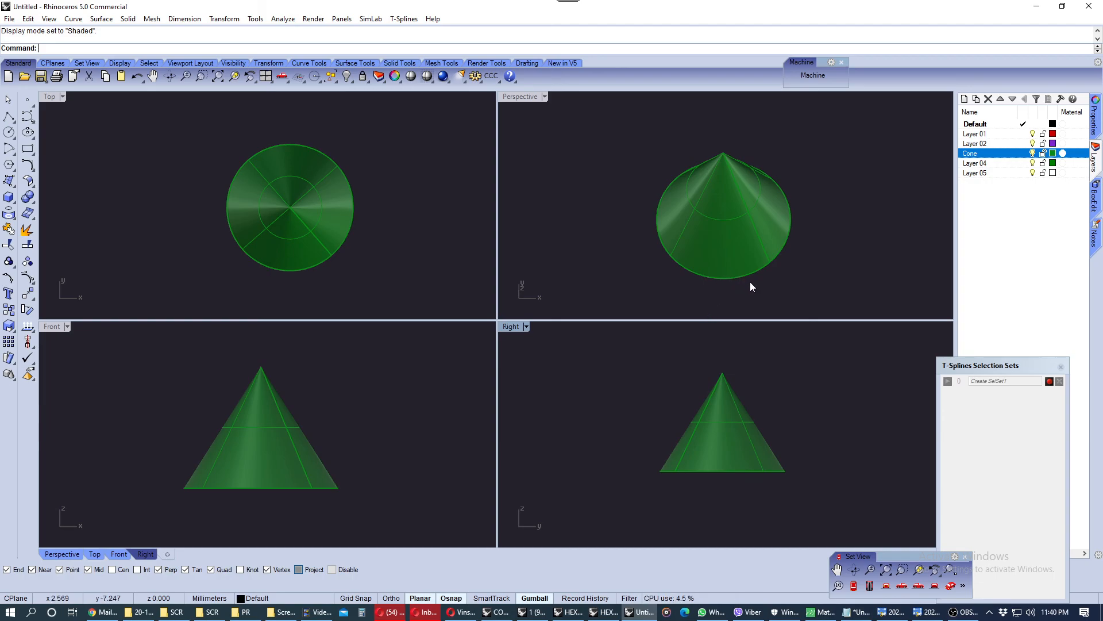
right_drag(732, 240, 756, 242)
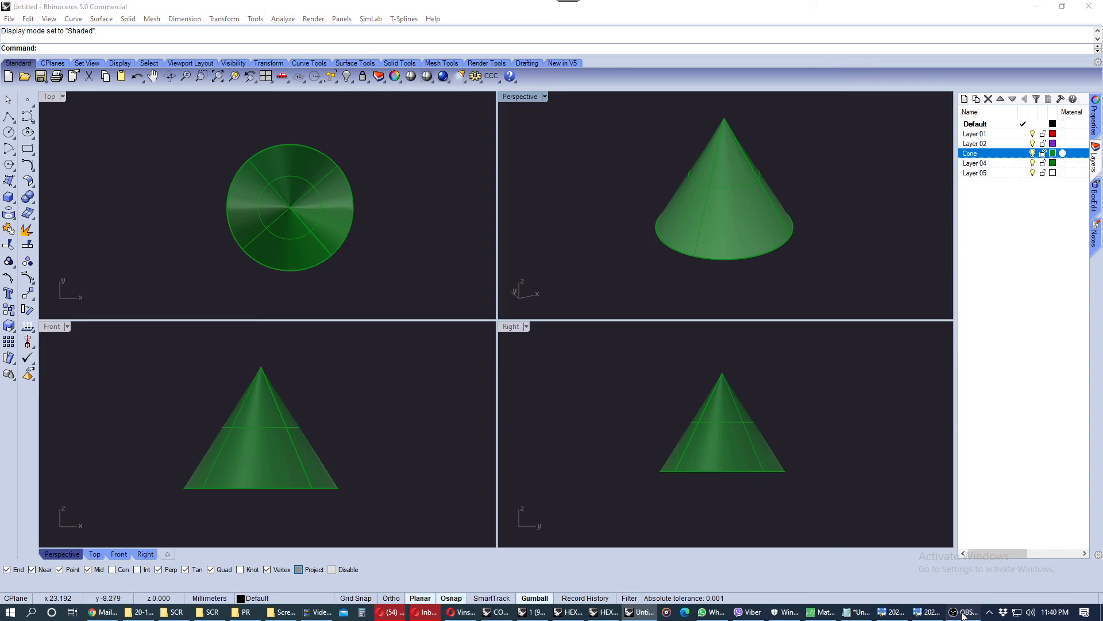
click(964, 612)
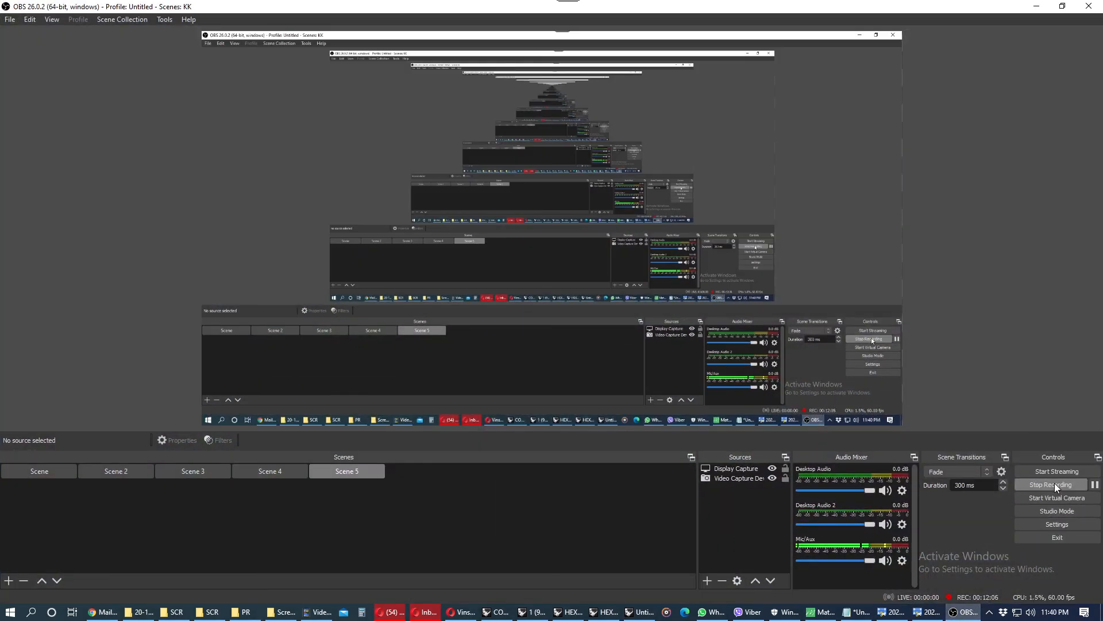